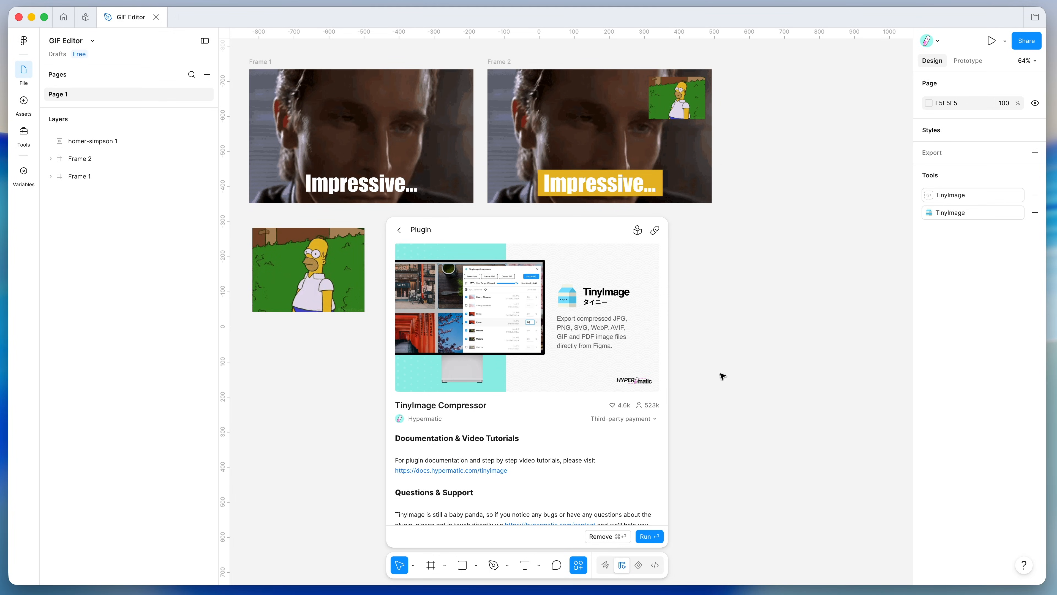
- Close the TinyImage Compressor plugin details so Frame 1, Frame 2 and the Homer GIF show
{"action": "left_click", "coordinate": [697, 255]}
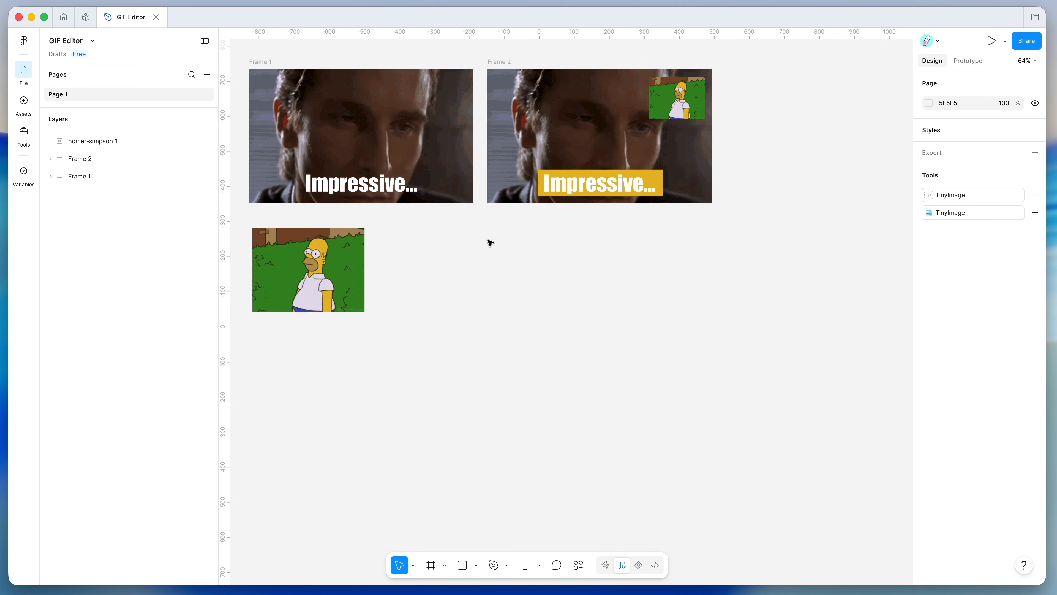
- Launch TinyImage Compressor from Saved plugins and move its window slightly lower
{"action": "right_click", "coordinate": [466, 239]}
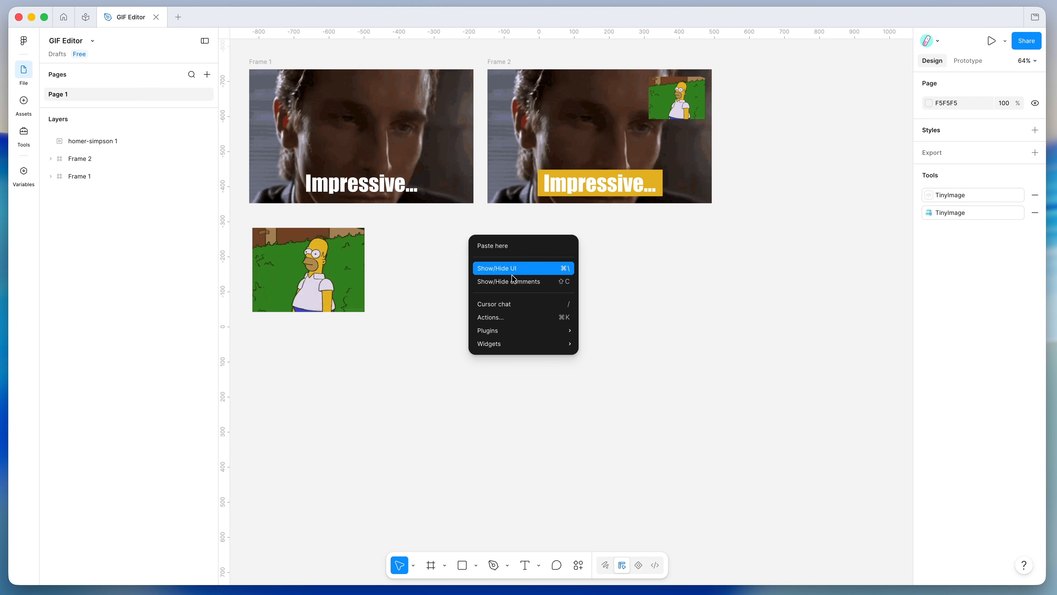
{"action": "mouse_move", "coordinate": [515, 327]}
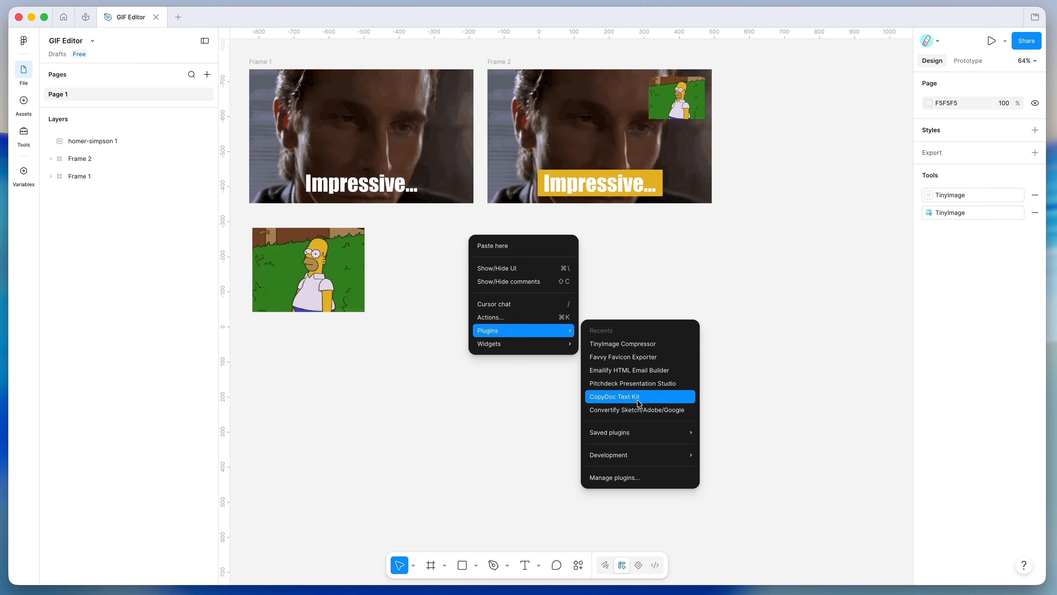
{"action": "mouse_move", "coordinate": [636, 432]}
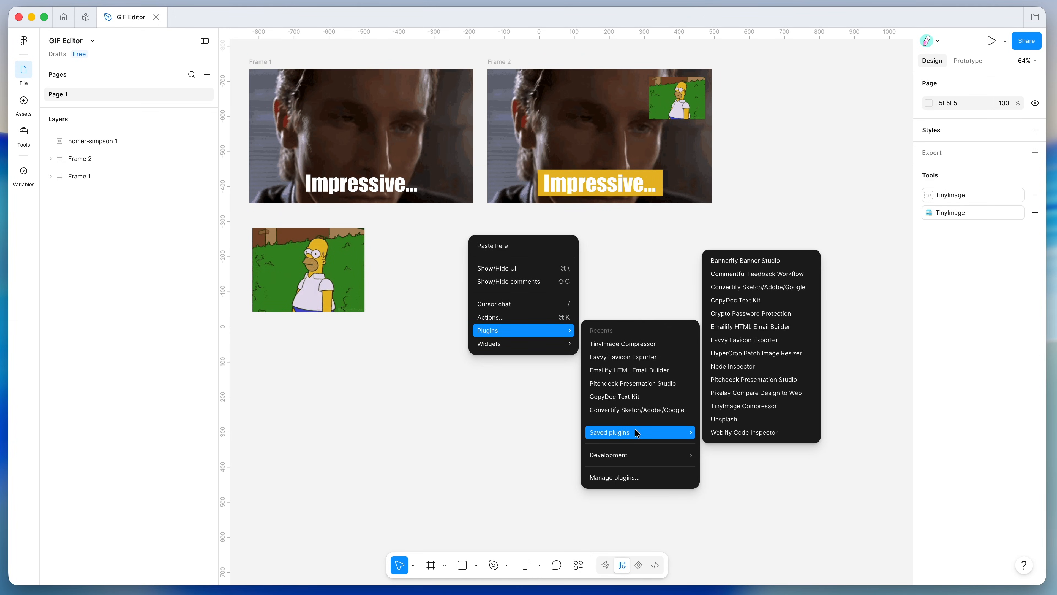
{"action": "left_click", "coordinate": [754, 407]}
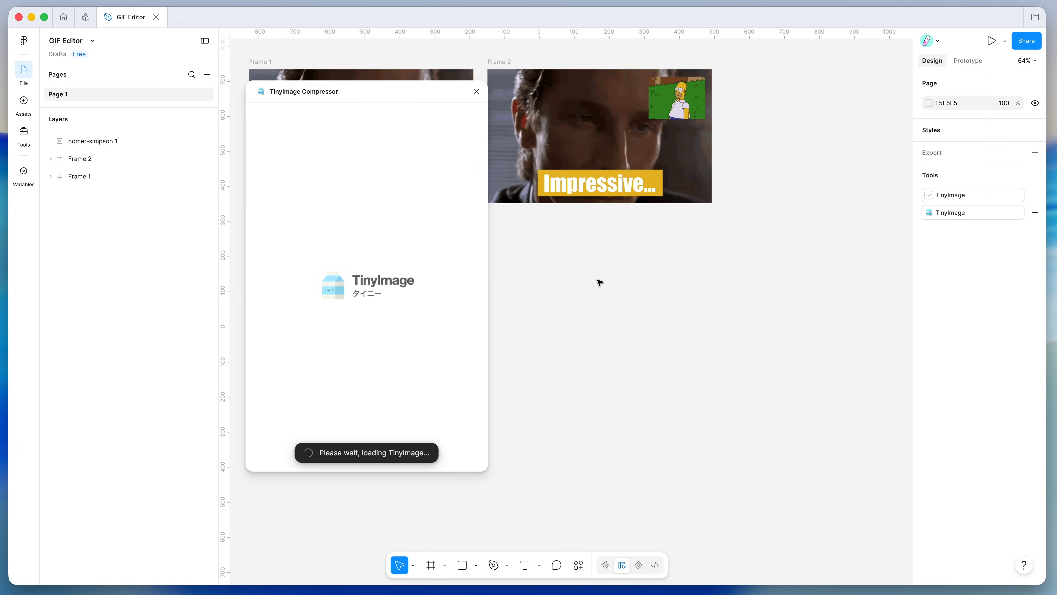
{"action": "scroll", "coordinate": [597, 281], "scroll_direction": "left", "scroll_amount": 5}
{"action": "scroll", "coordinate": [599, 282], "scroll_direction": "left", "scroll_amount": 2}
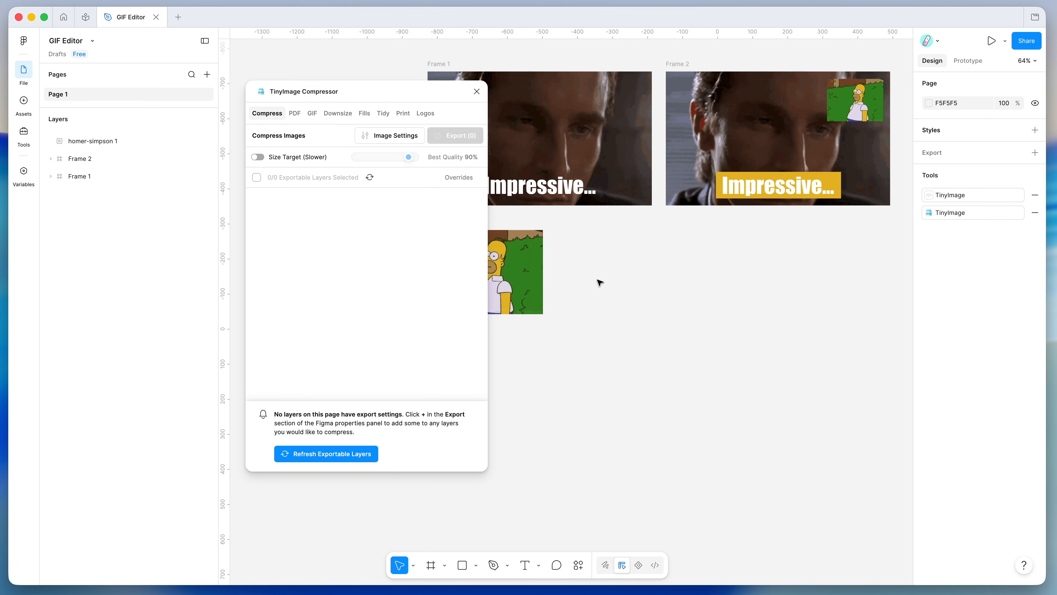
{"action": "scroll", "coordinate": [447, 100], "scroll_direction": "left", "scroll_amount": 3}
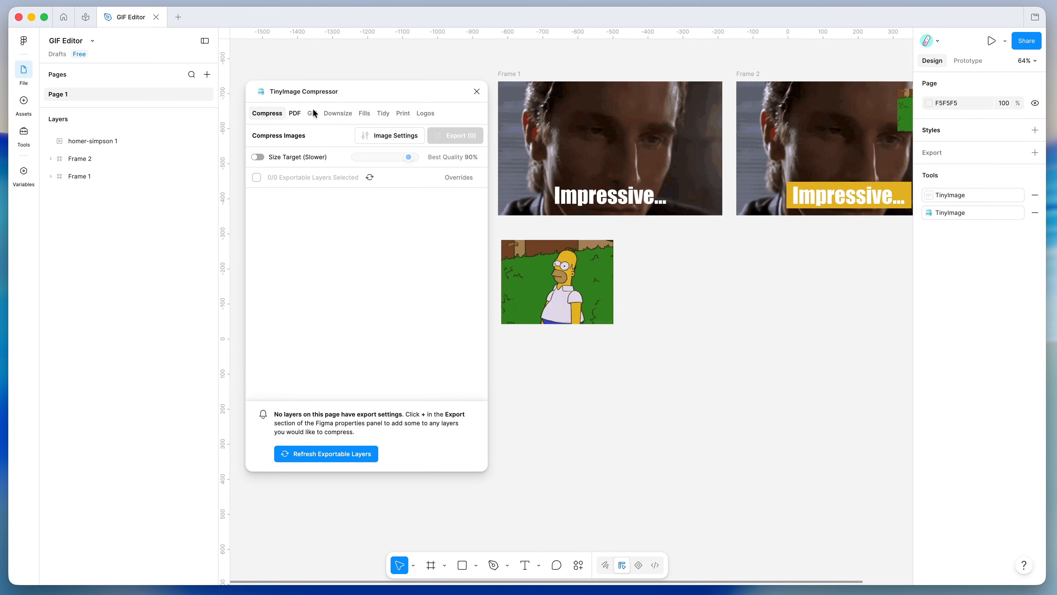
{"action": "left_click_drag", "start_coordinate": [347, 93], "coordinate": [344, 124]}
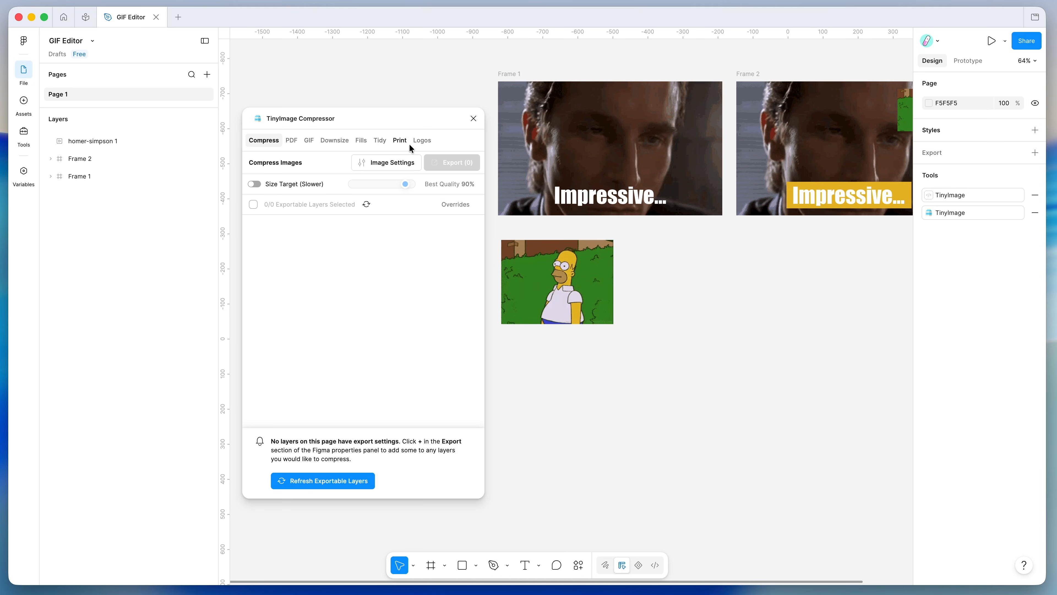
- In the plugin's GIF section, look at Create a GIF/MP4, then return to the GIF Editor
{"action": "left_click", "coordinate": [308, 141]}
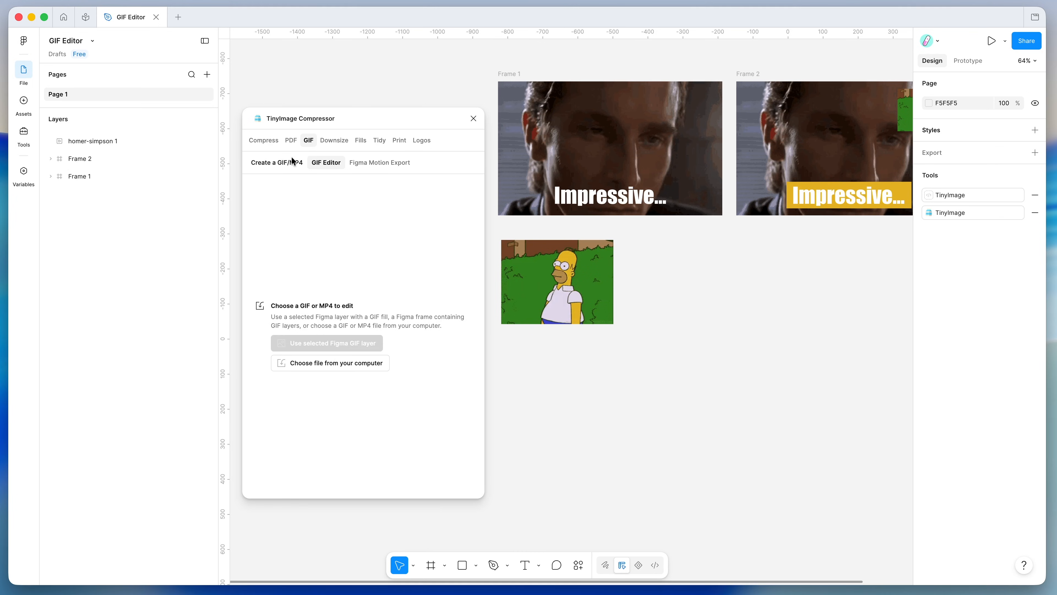
{"action": "left_click", "coordinate": [287, 163]}
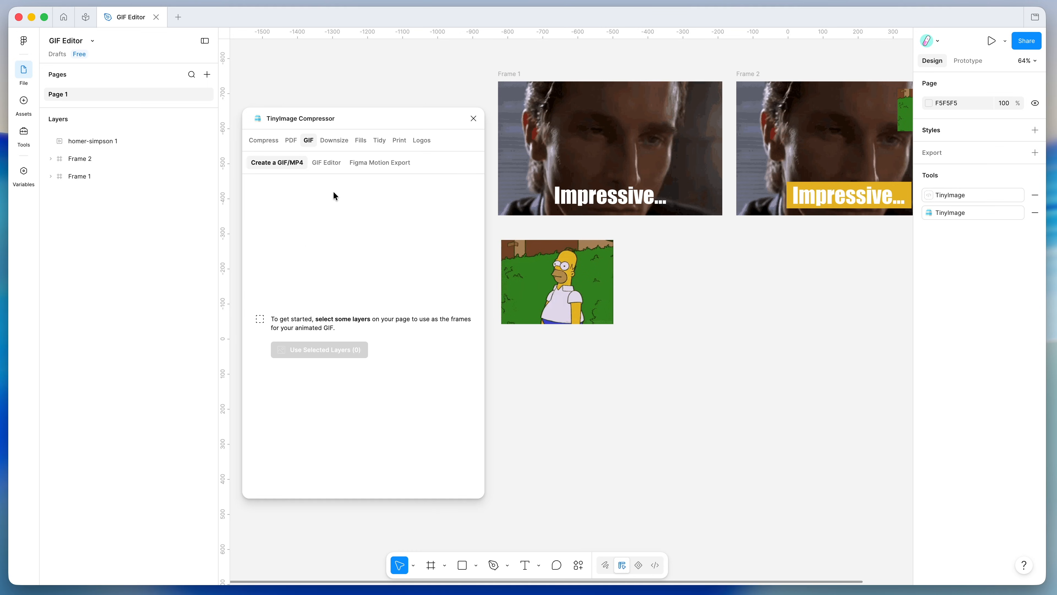
{"action": "left_click", "coordinate": [320, 162]}
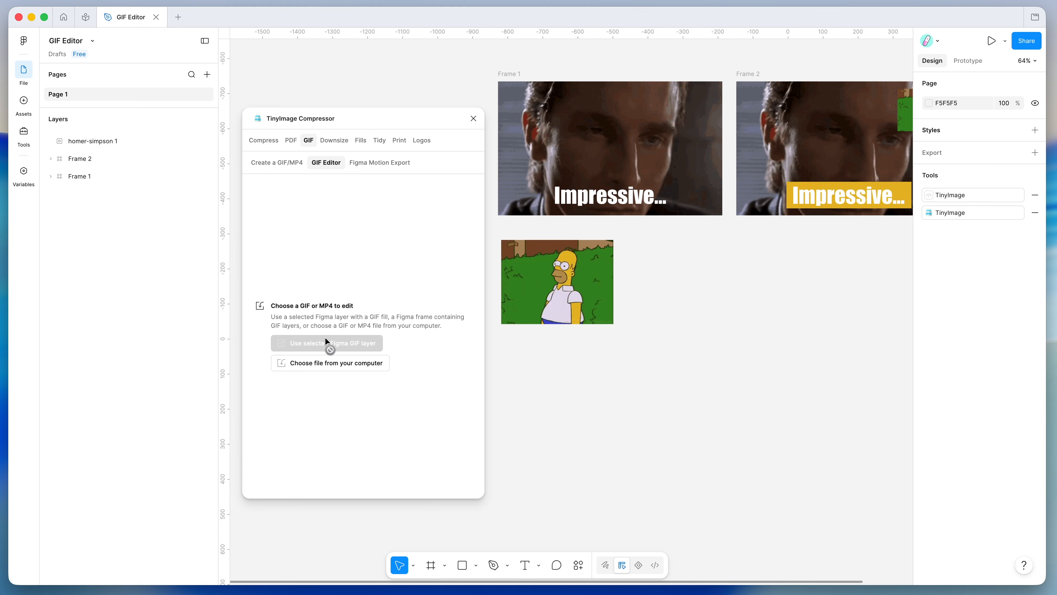
- Select the homer-simpson 1 GIF layer on the canvas
{"action": "left_click", "coordinate": [564, 285]}
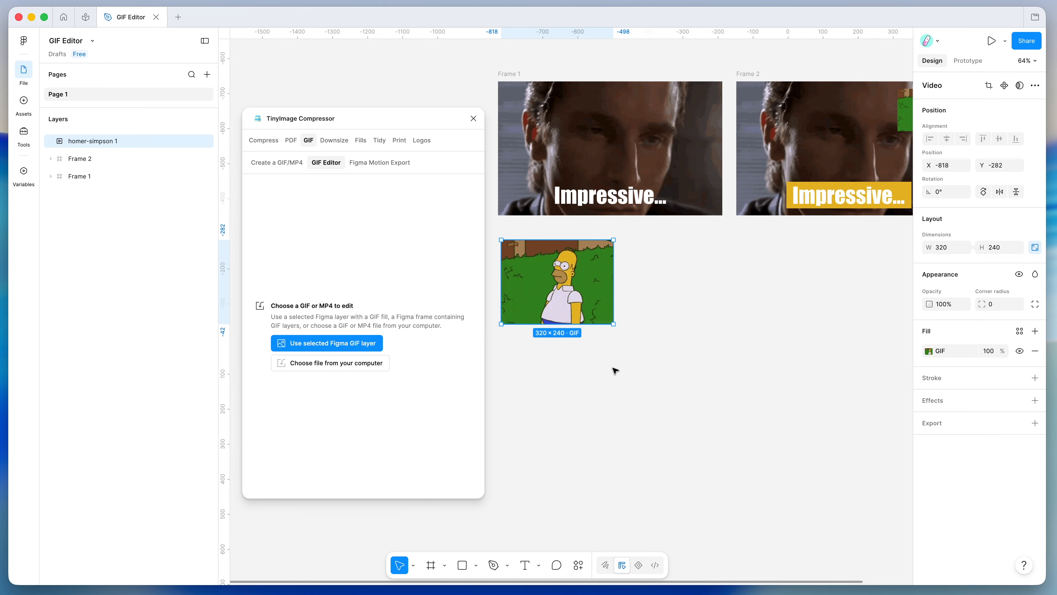
{"action": "scroll", "coordinate": [613, 369], "scroll_direction": "up", "scroll_amount": 3}
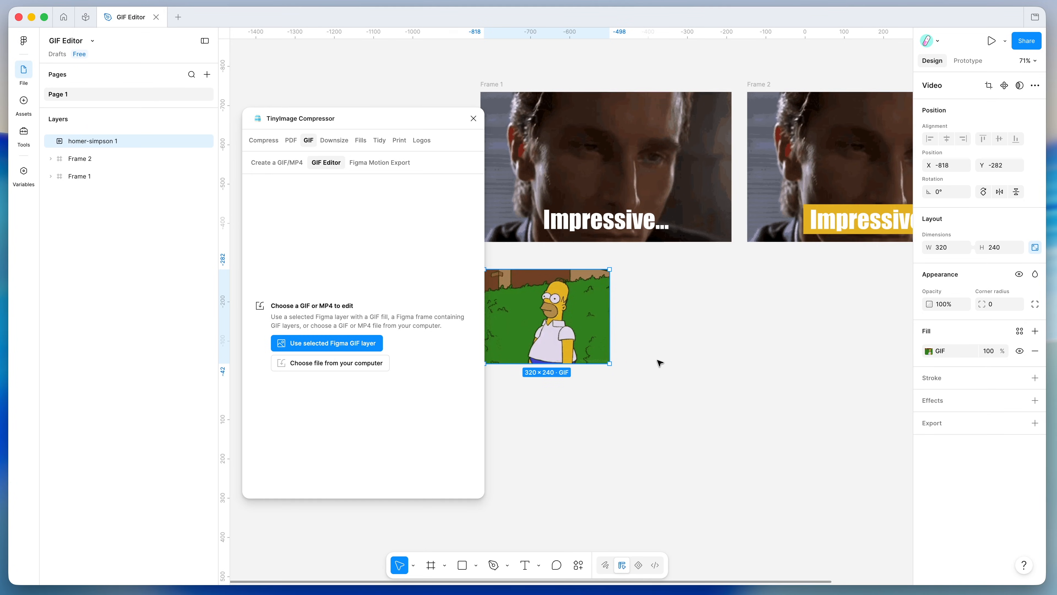
{"action": "scroll", "coordinate": [658, 364], "scroll_direction": "up", "scroll_amount": 2}
{"action": "scroll", "coordinate": [720, 325], "scroll_direction": "right", "scroll_amount": 5}
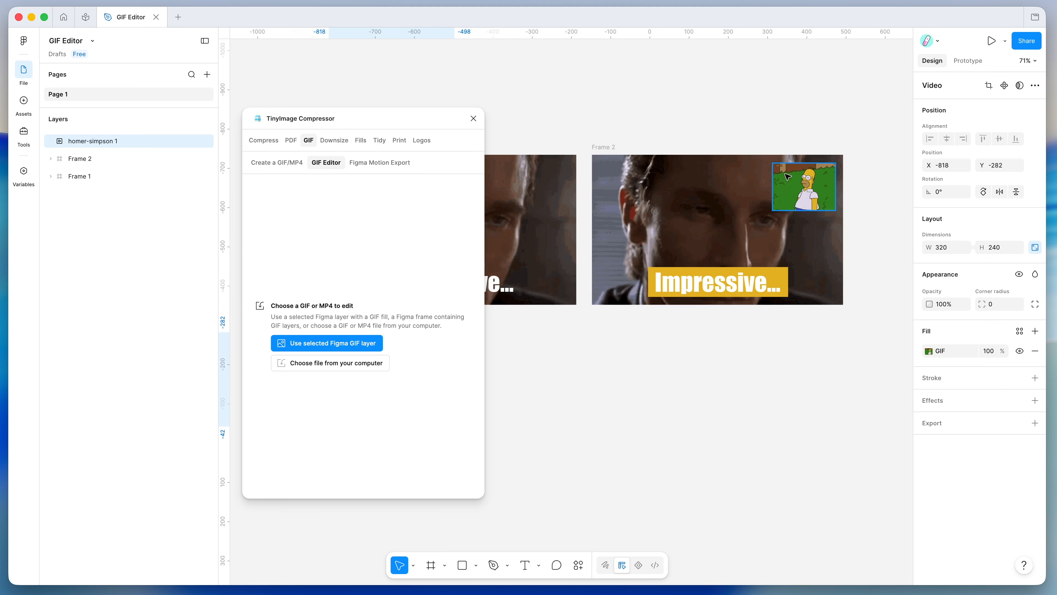
{"action": "scroll", "coordinate": [691, 233], "scroll_direction": "left", "scroll_amount": 10}
{"action": "scroll", "coordinate": [686, 213], "scroll_direction": "right", "scroll_amount": 2}
{"action": "scroll", "coordinate": [686, 213], "scroll_direction": "up", "scroll_amount": 1}
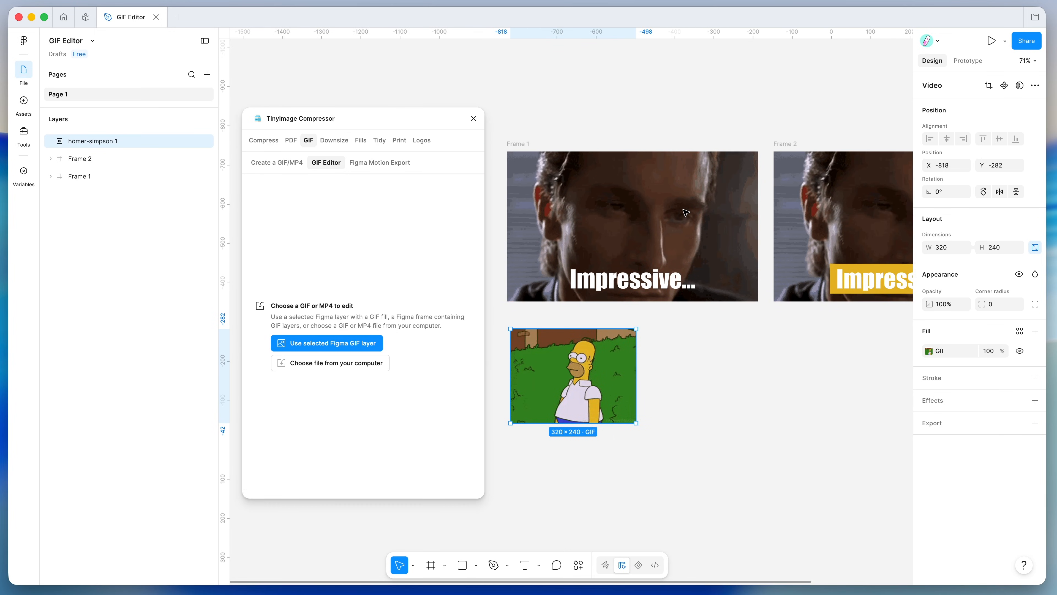
{"action": "scroll", "coordinate": [752, 224], "scroll_direction": "right", "scroll_amount": 3}
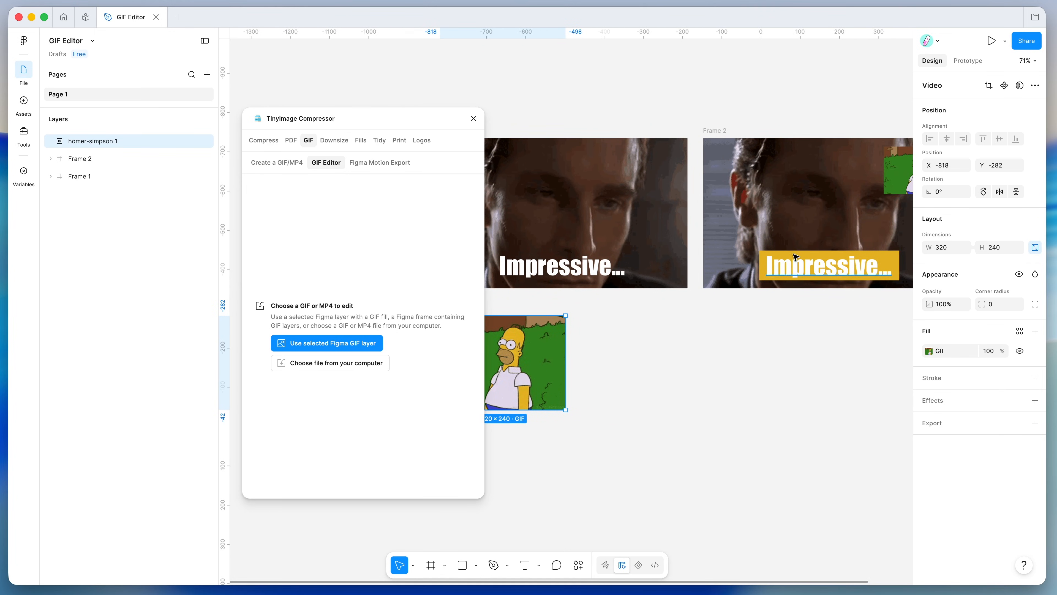
{"action": "scroll", "coordinate": [753, 268], "scroll_direction": "left", "scroll_amount": 2}
{"action": "scroll", "coordinate": [753, 268], "scroll_direction": "down", "scroll_amount": 2}
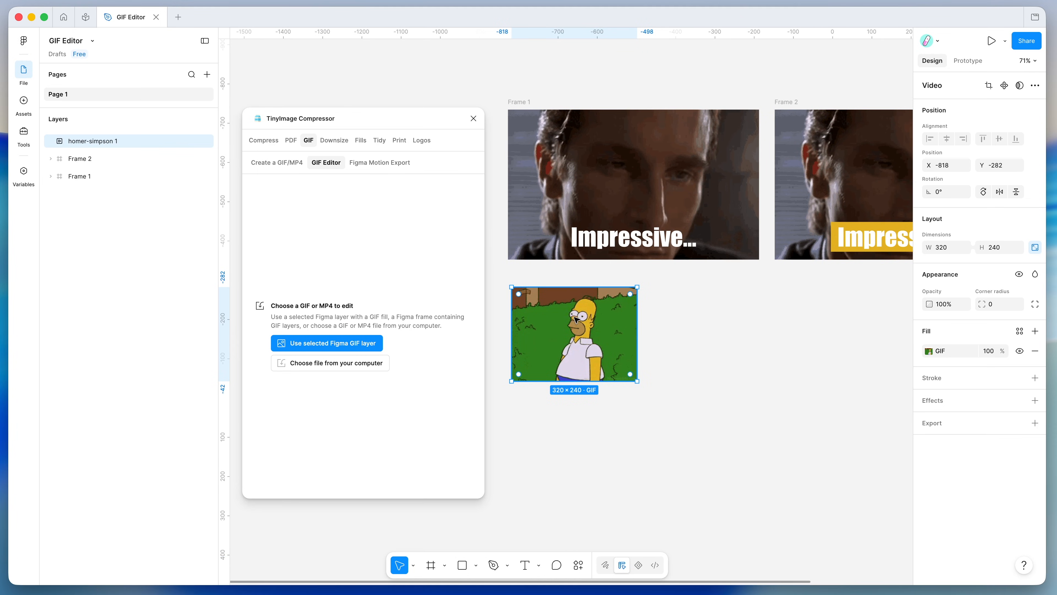
- Preview the Homer layer's GIF fill, then reselect the layer and load it into the GIF Editor
{"action": "left_click", "coordinate": [929, 352]}
{"action": "left_click", "coordinate": [797, 540]}
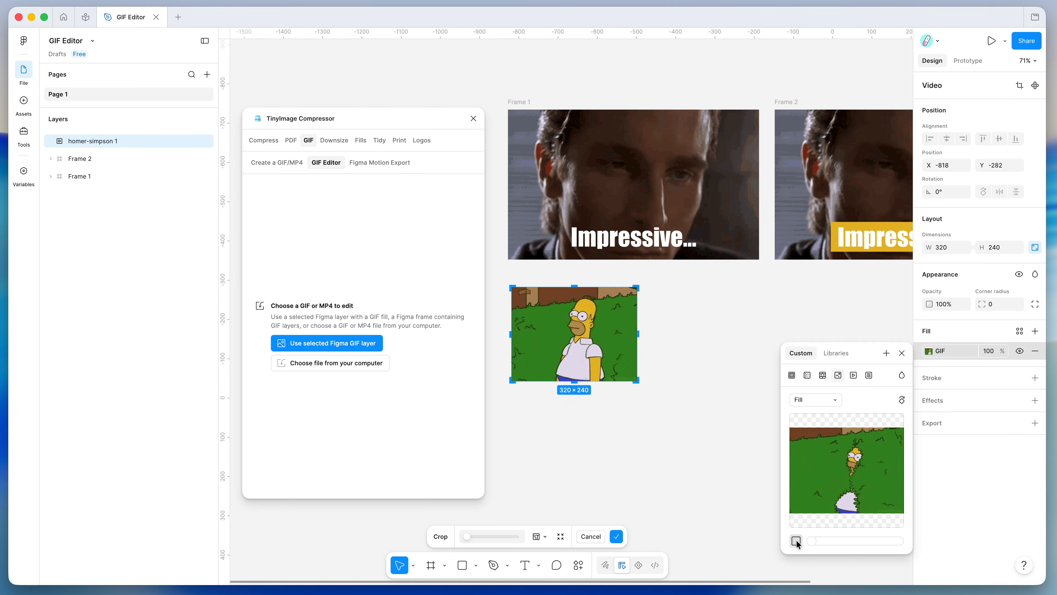
{"action": "left_click", "coordinate": [796, 540]}
{"action": "left_click", "coordinate": [650, 453]}
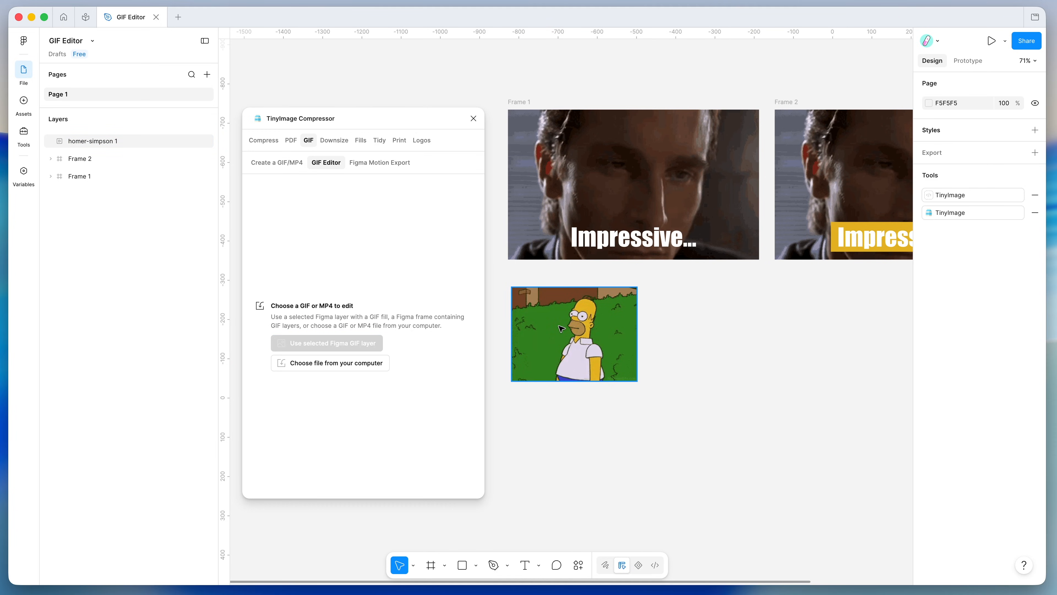
{"action": "left_click", "coordinate": [570, 332]}
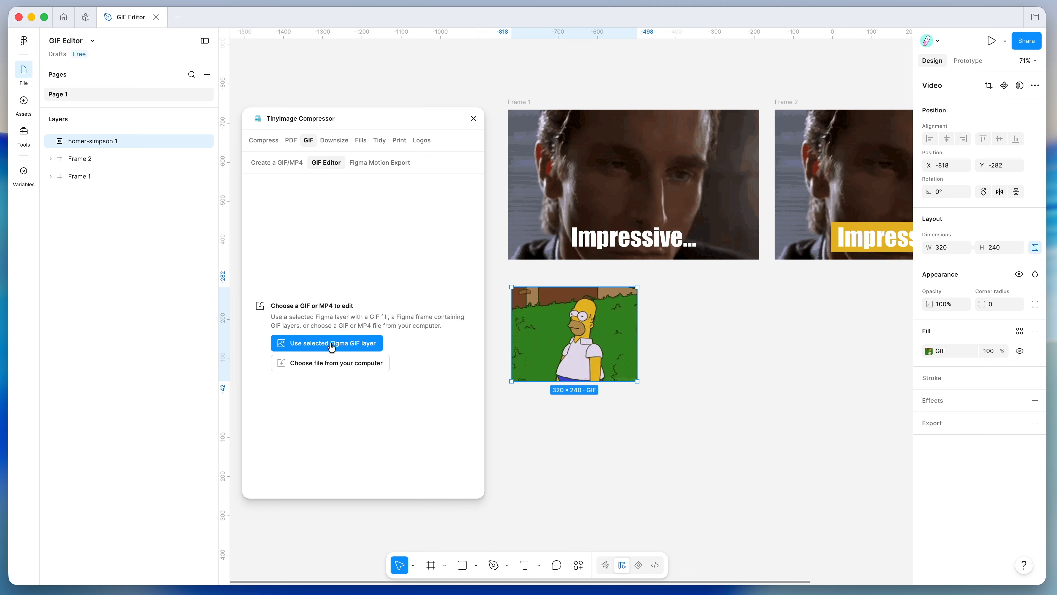
{"action": "left_click", "coordinate": [321, 343]}
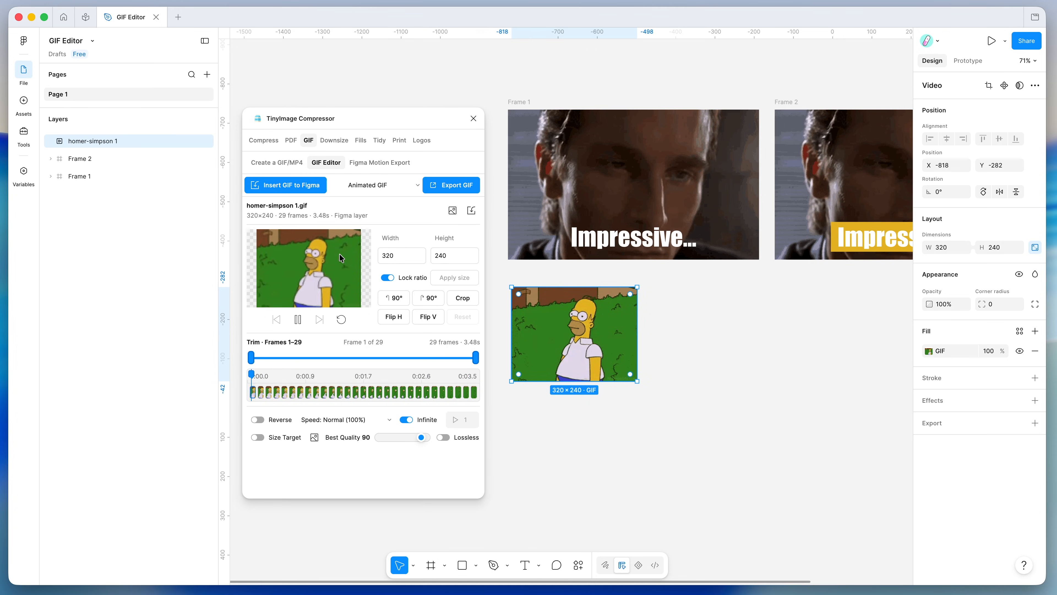
- Resize the GIF to width 520, giving 520×390
{"action": "left_click", "coordinate": [418, 257]}
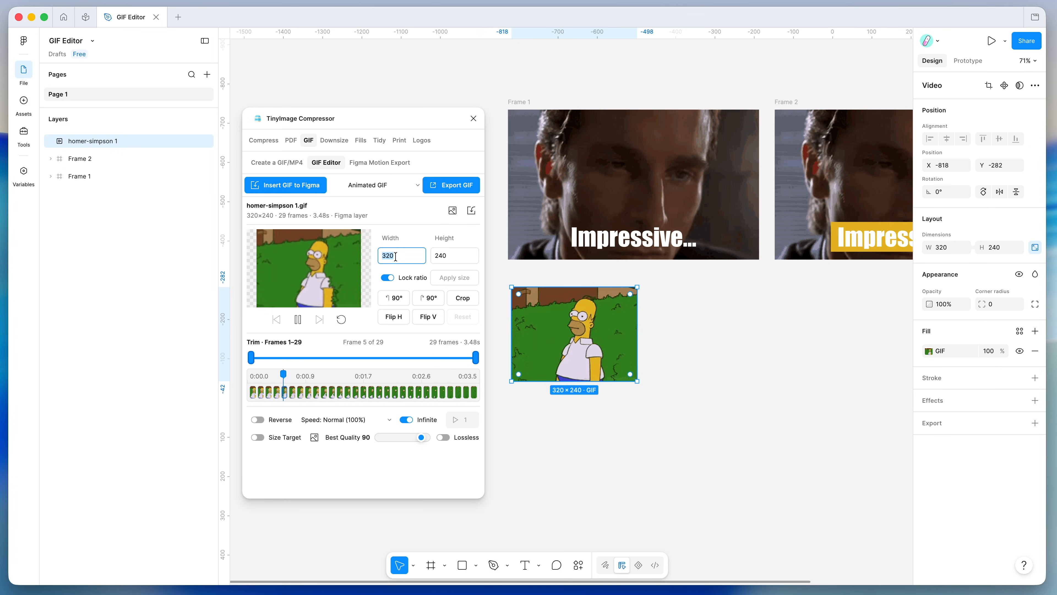
{"action": "left_click", "coordinate": [385, 256]}
{"action": "key", "text": "BackSpace"}
{"action": "type", "text": "5"}
{"action": "left_click", "coordinate": [457, 277]}
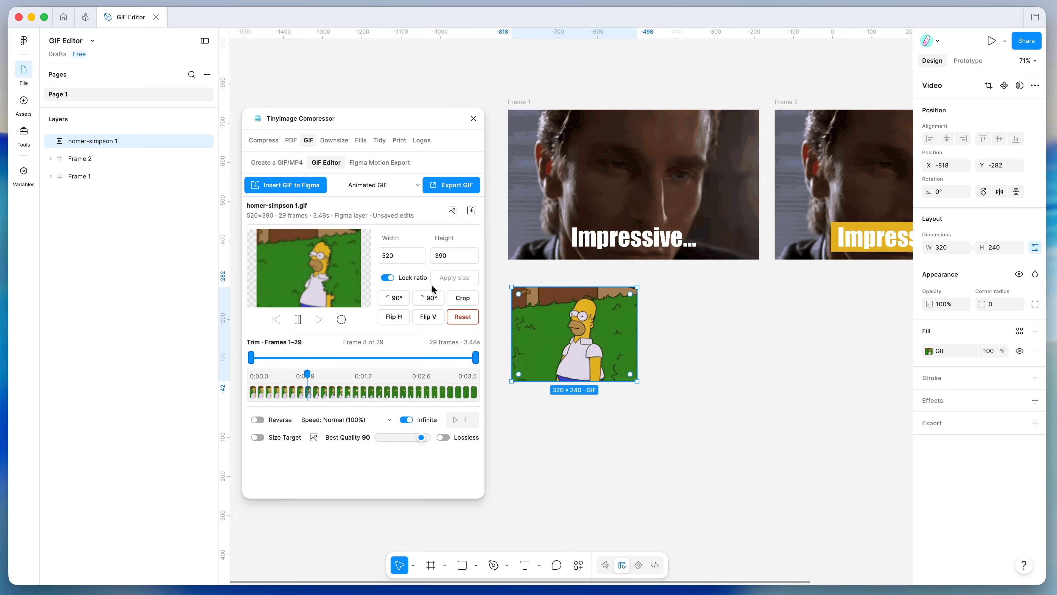
- Test the rotate and flip buttons, return the GIF upright, and open Crop GIF
{"action": "left_click", "coordinate": [429, 298]}
{"action": "left_click", "coordinate": [431, 299]}
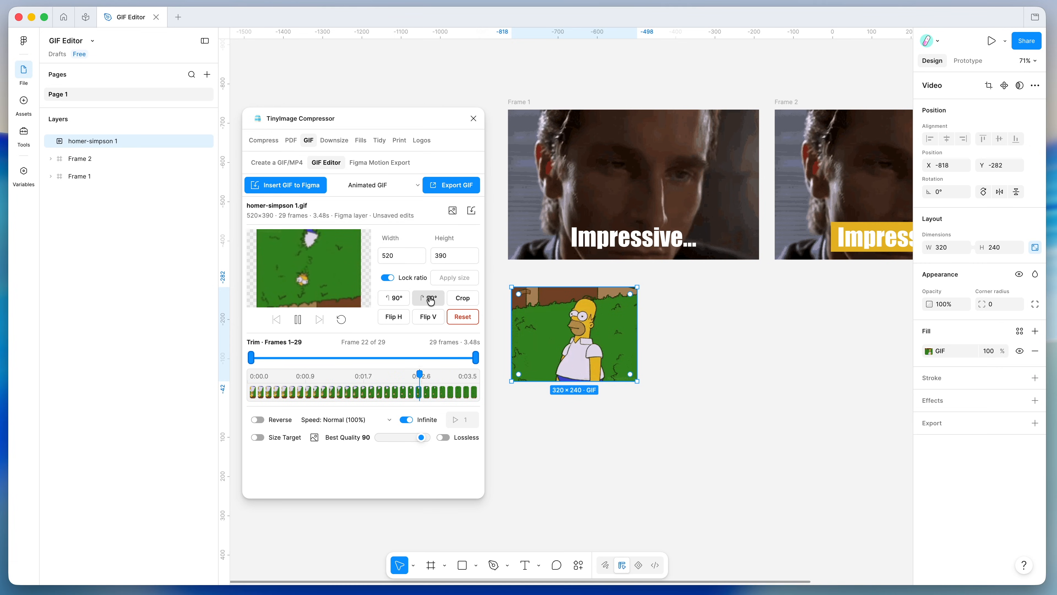
{"action": "left_click", "coordinate": [396, 298]}
{"action": "left_click", "coordinate": [396, 298]}
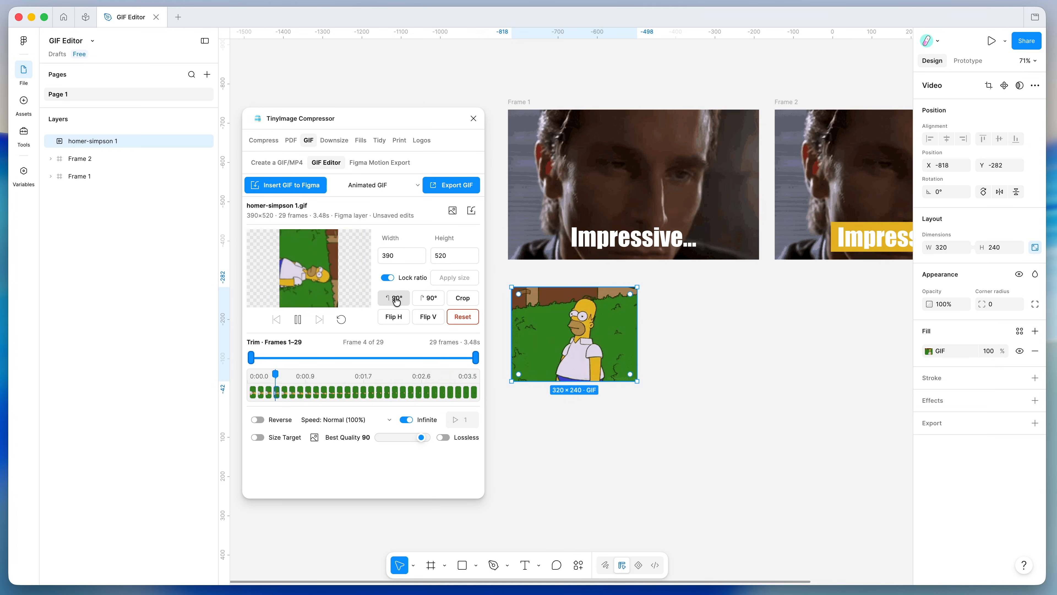
{"action": "left_click", "coordinate": [398, 318]}
{"action": "left_click", "coordinate": [393, 318]}
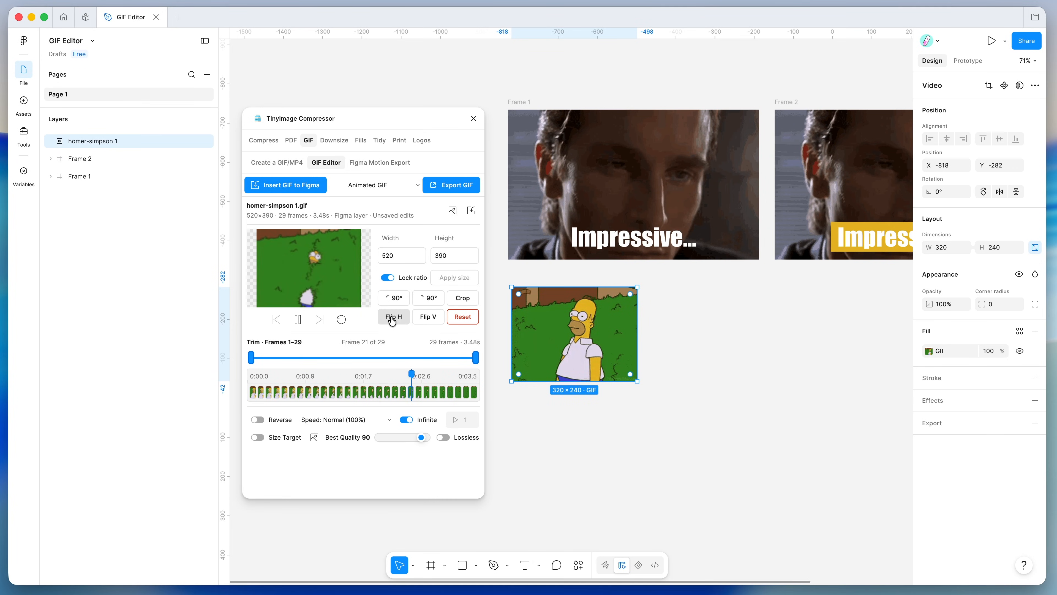
{"action": "left_click", "coordinate": [428, 319]}
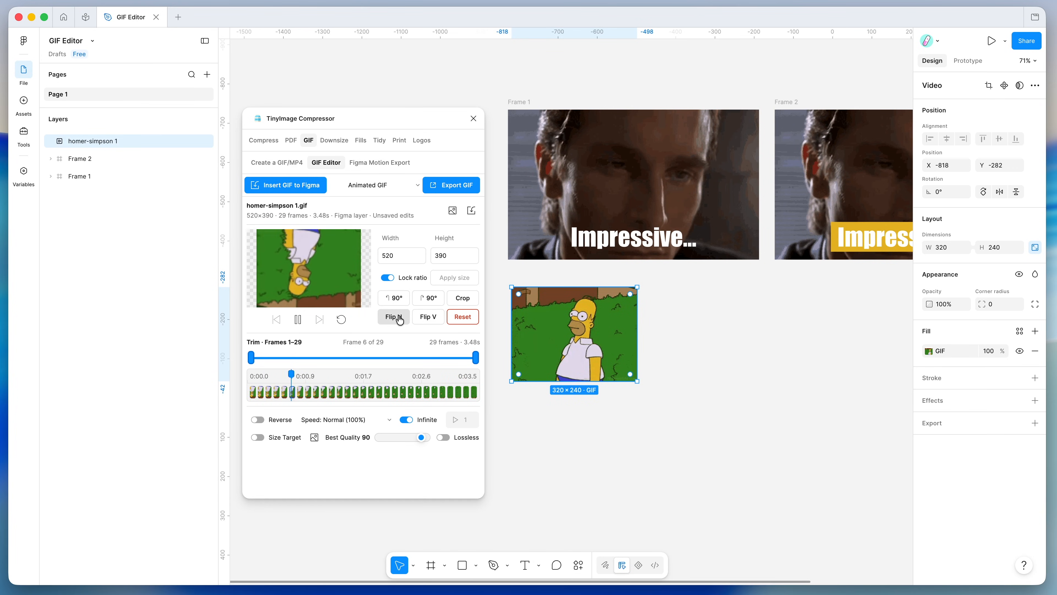
{"action": "left_click", "coordinate": [419, 320]}
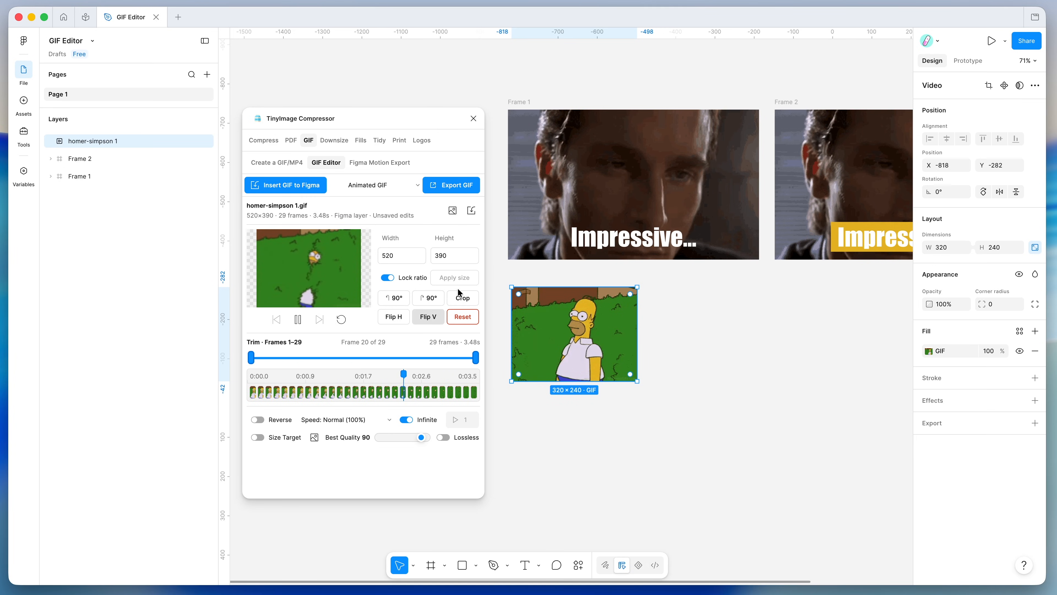
{"action": "left_click", "coordinate": [462, 299]}
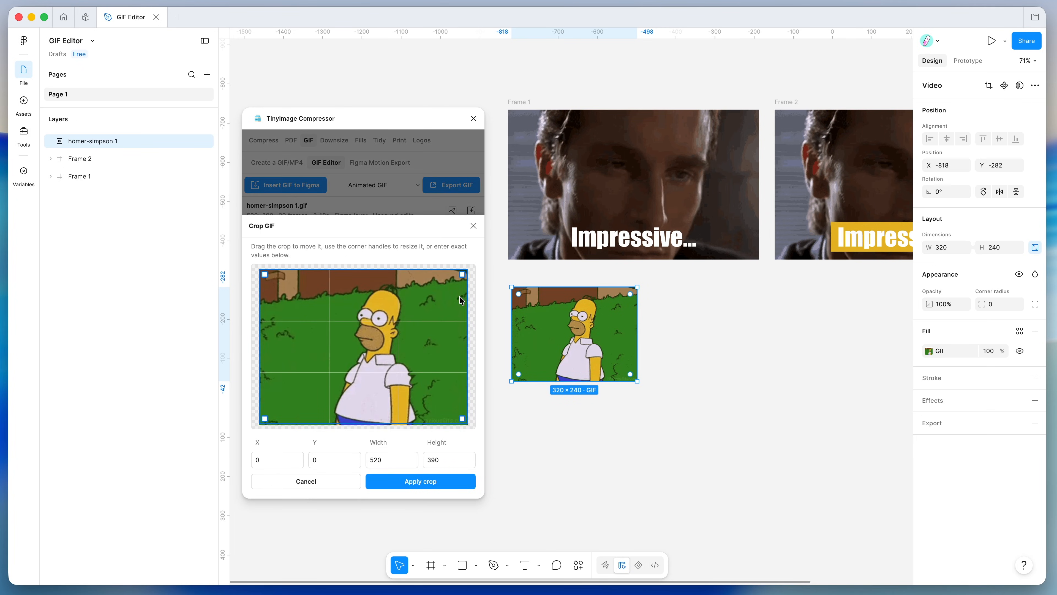
- Crop the GIF to 352×375 around Homer and switch on Reverse playback
{"action": "left_click_drag", "start_coordinate": [261, 273], "coordinate": [323, 274]}
{"action": "left_click_drag", "start_coordinate": [416, 330], "coordinate": [403, 328]}
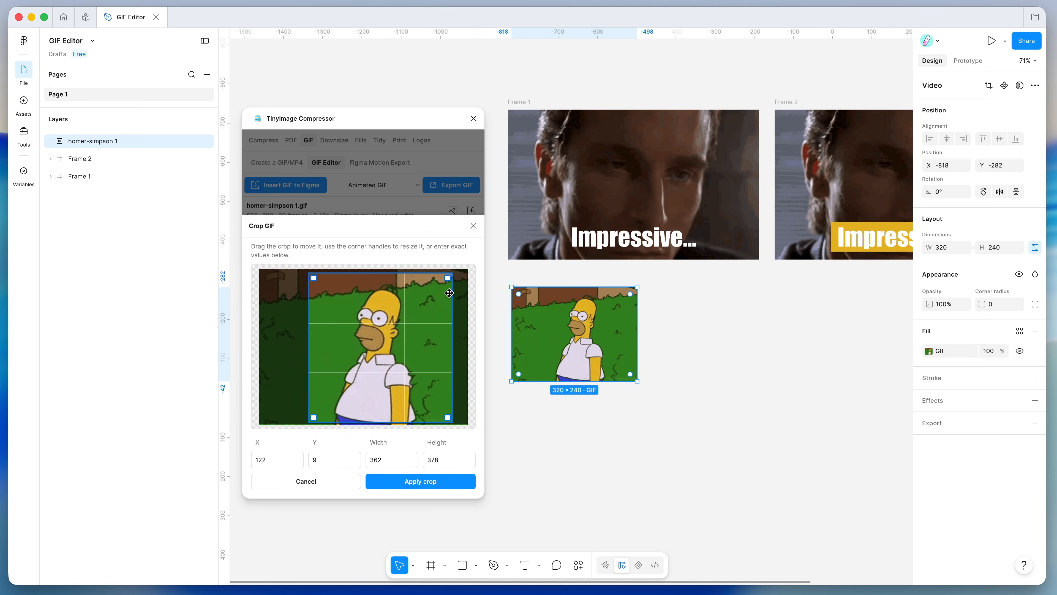
{"action": "left_click_drag", "start_coordinate": [447, 279], "coordinate": [450, 274]}
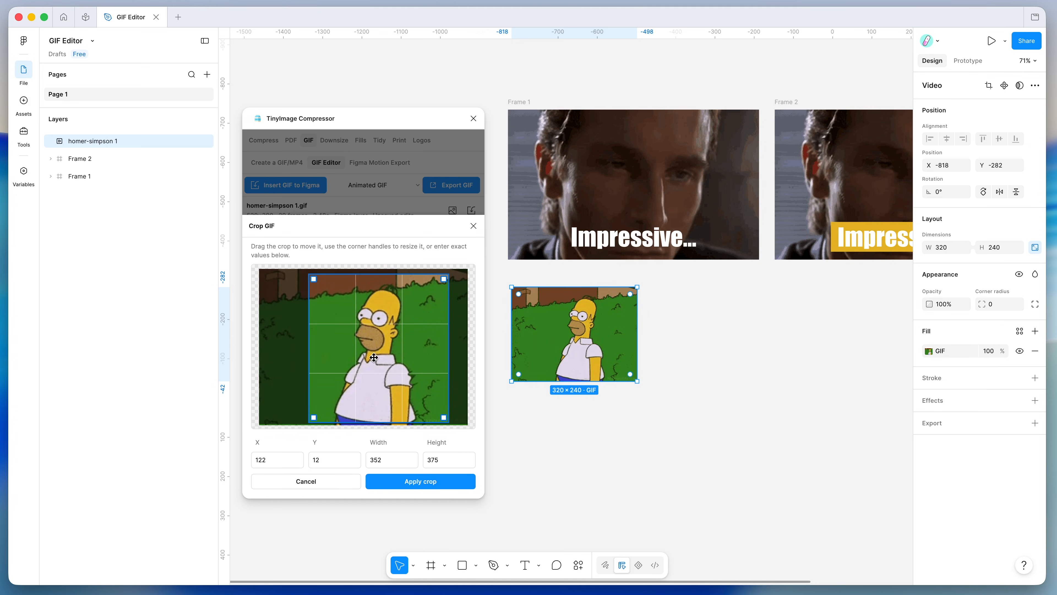
{"action": "left_click", "coordinate": [417, 484]}
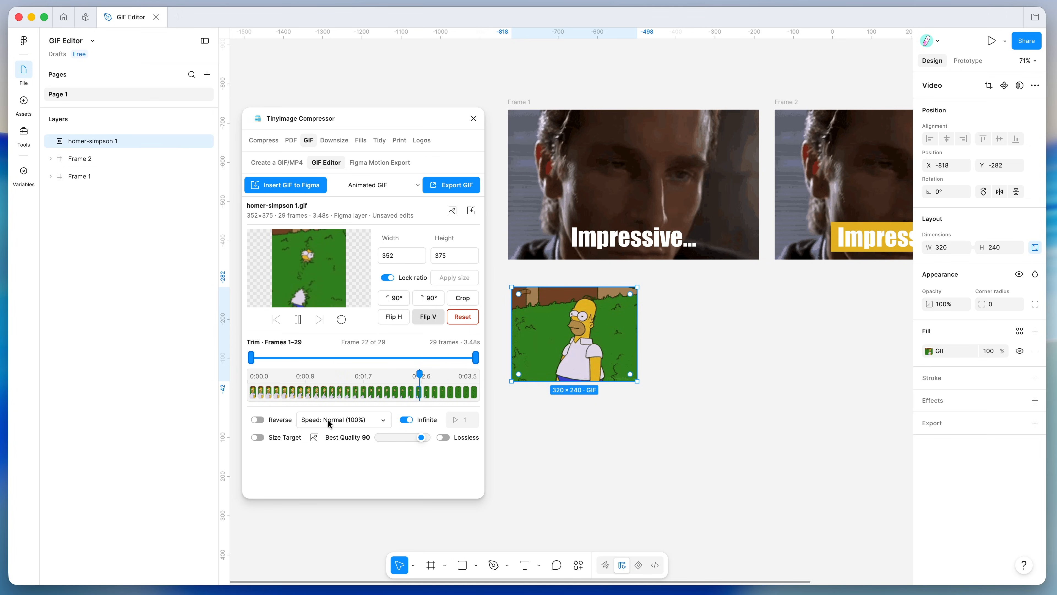
{"action": "left_click", "coordinate": [271, 420]}
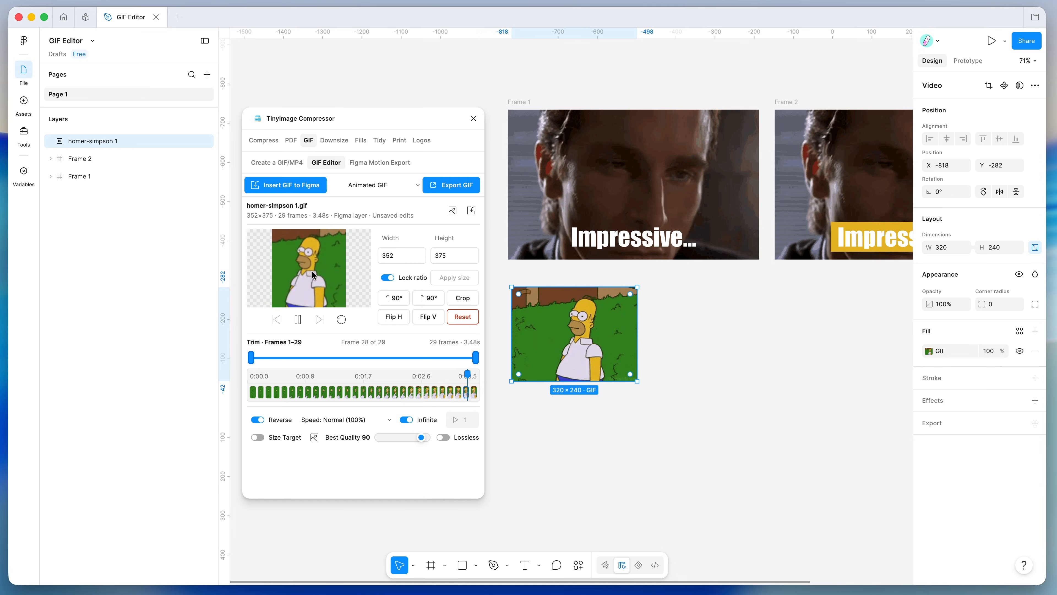
{"action": "left_click", "coordinate": [271, 419]}
{"action": "left_click", "coordinate": [330, 421]}
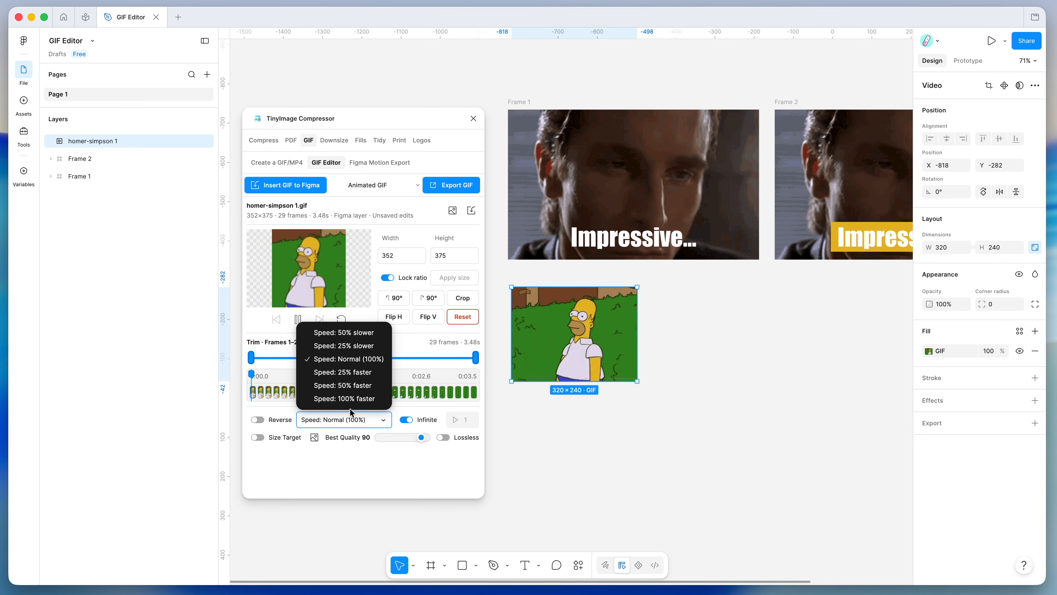
{"action": "left_click", "coordinate": [343, 372]}
{"action": "left_click", "coordinate": [350, 417]}
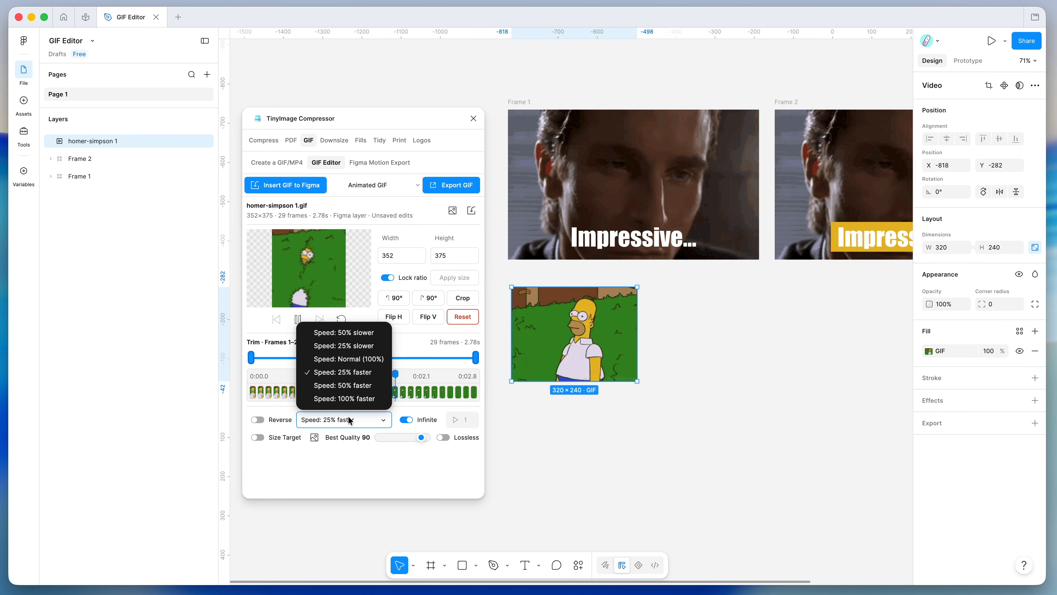
{"action": "left_click", "coordinate": [348, 397]}
{"action": "left_click", "coordinate": [343, 419]}
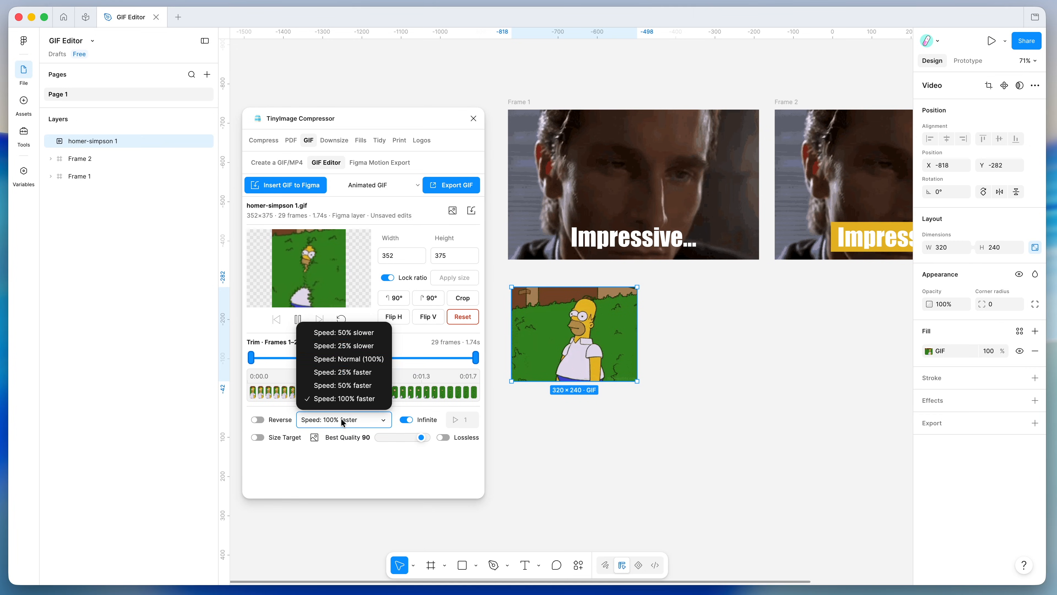
{"action": "left_click", "coordinate": [352, 333]}
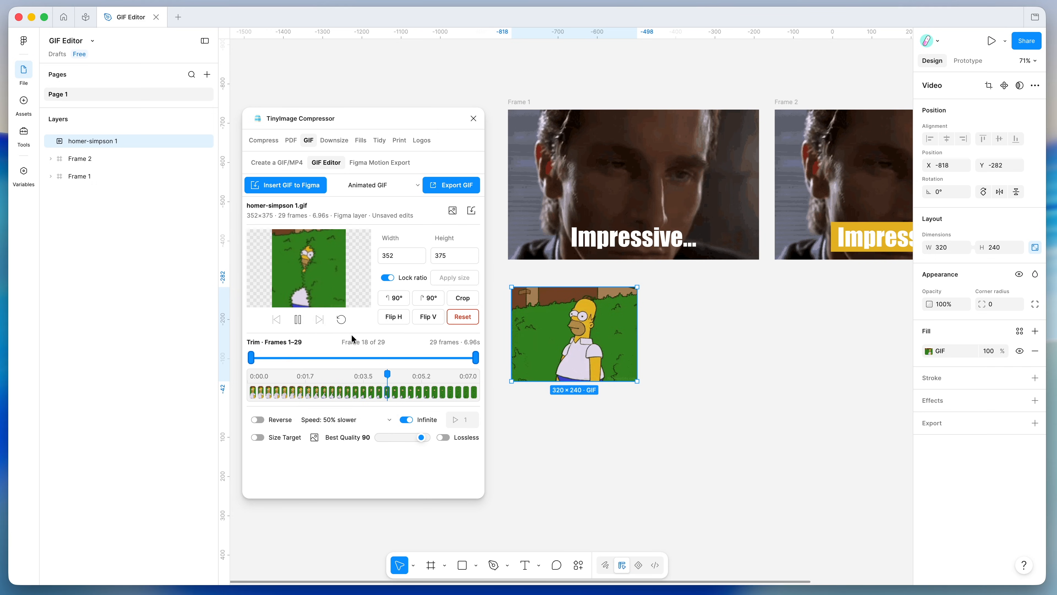
{"action": "left_click", "coordinate": [335, 418]}
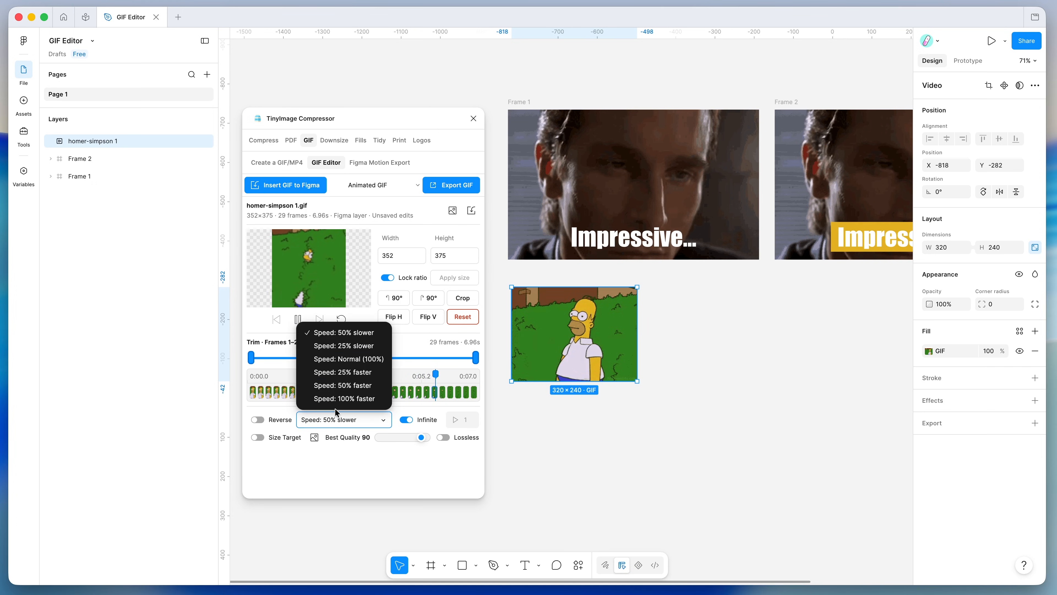
{"action": "left_click", "coordinate": [344, 346]}
{"action": "left_click", "coordinate": [354, 419]}
{"action": "left_click", "coordinate": [349, 361]}
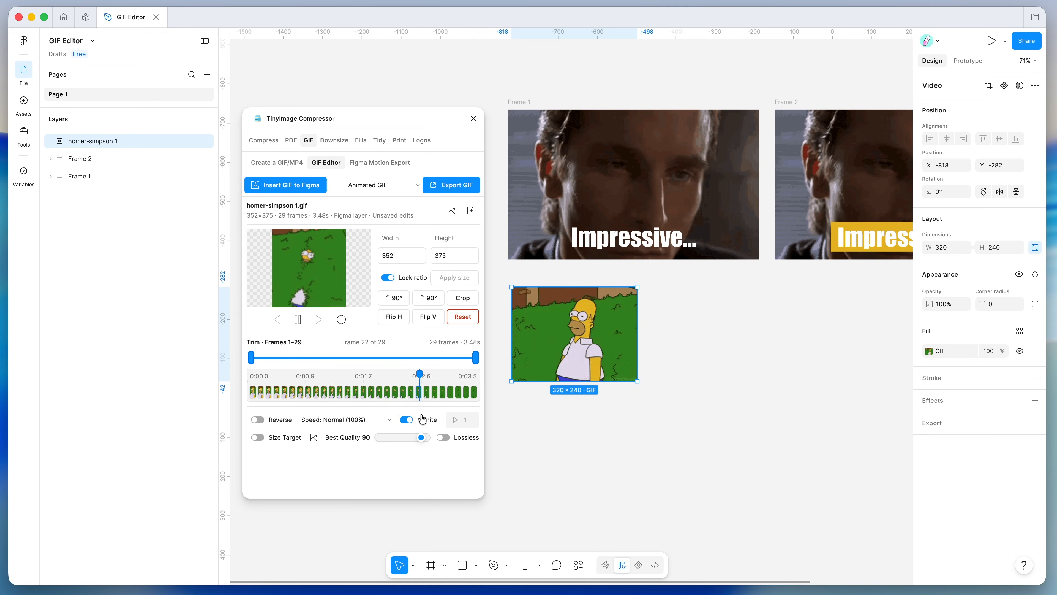
{"action": "left_click", "coordinate": [408, 421]}
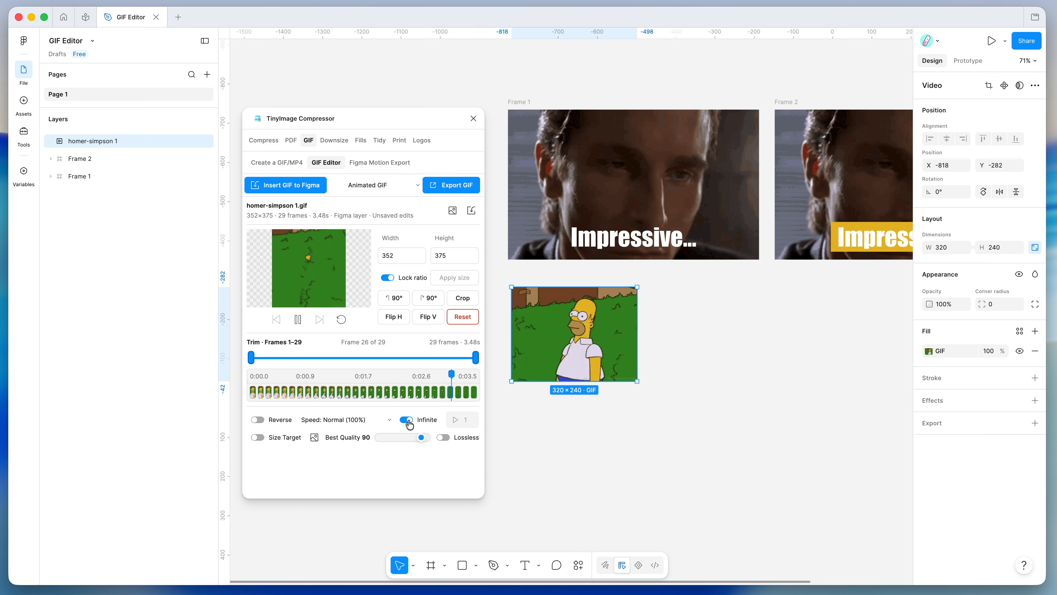
- Try loop count 2, lossless encoding and a size target, then revert to infinite looping
{"action": "left_click", "coordinate": [454, 420]}
{"action": "type", "text": "2"}
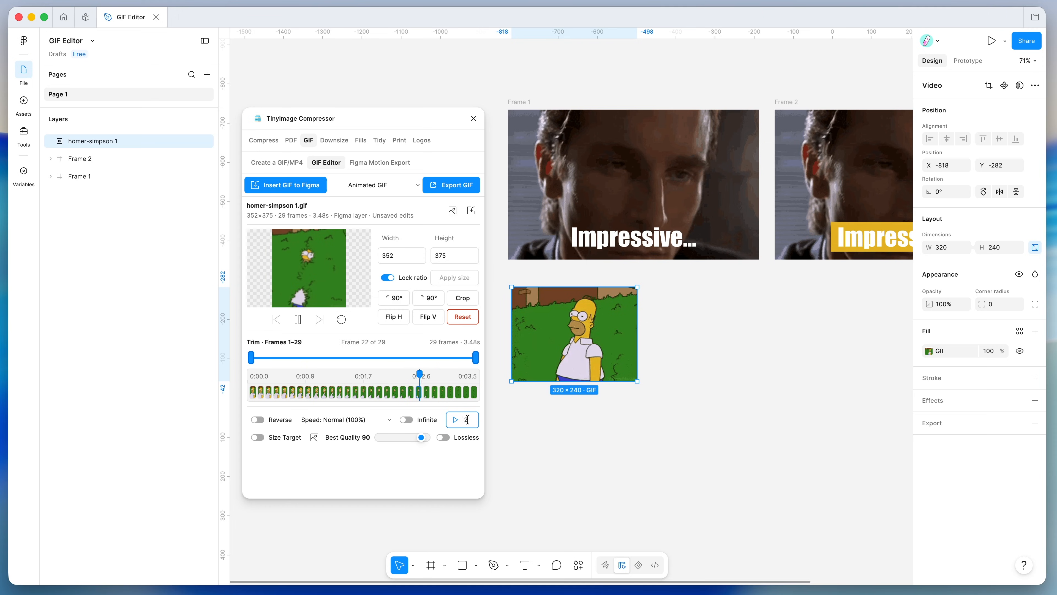
{"action": "left_click", "coordinate": [407, 420]}
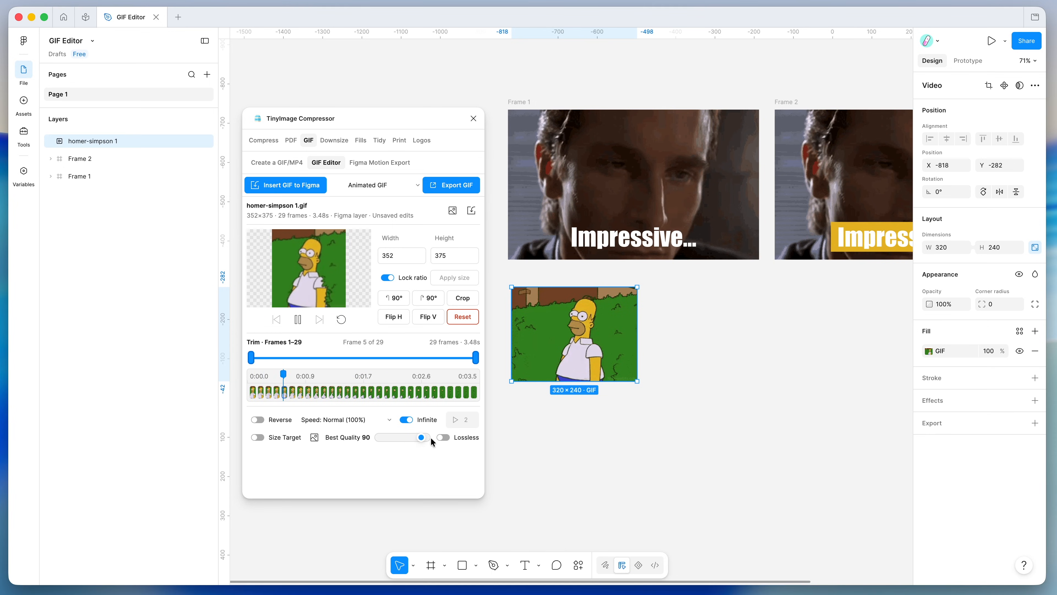
{"action": "left_click", "coordinate": [443, 437]}
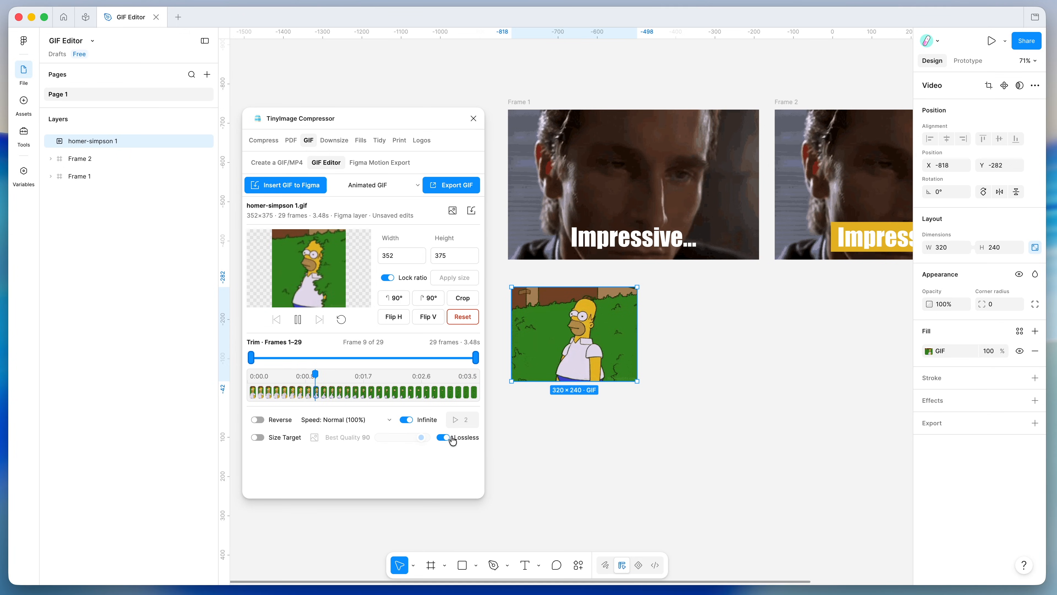
{"action": "left_click", "coordinate": [443, 437]}
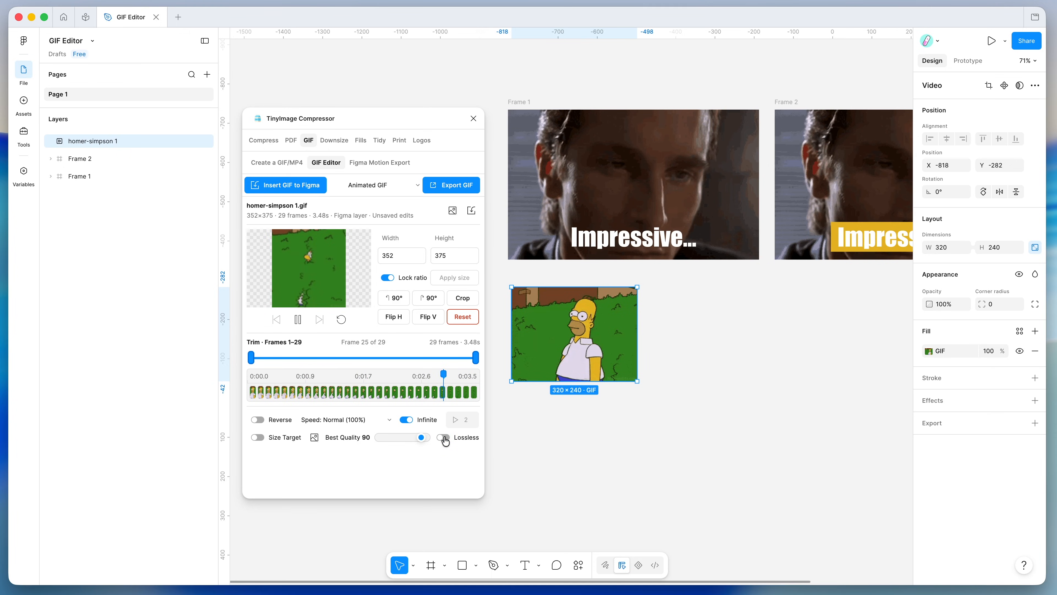
{"action": "left_click", "coordinate": [279, 440]}
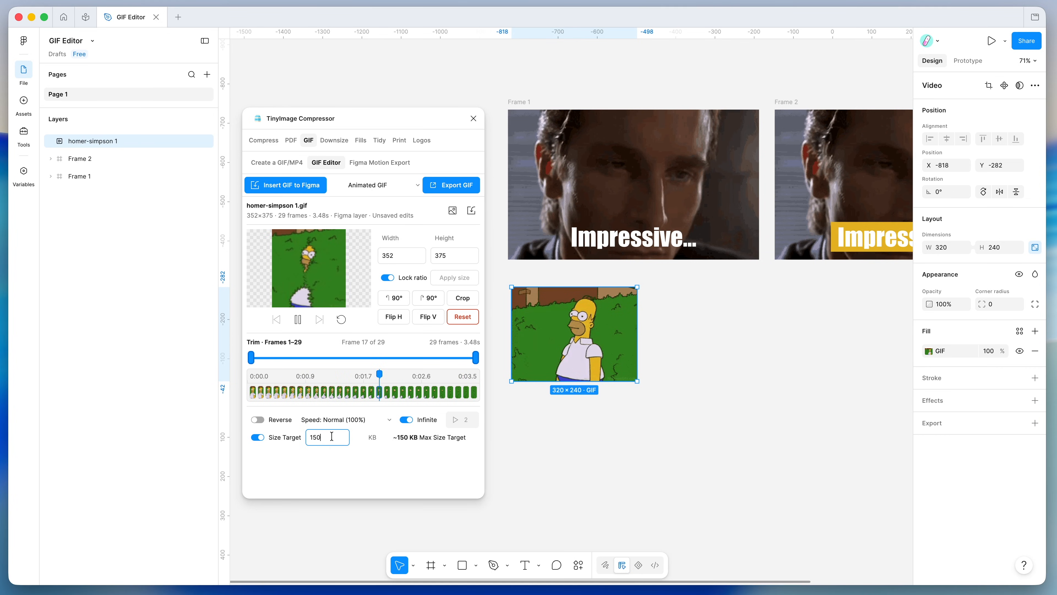
{"action": "left_click", "coordinate": [273, 440]}
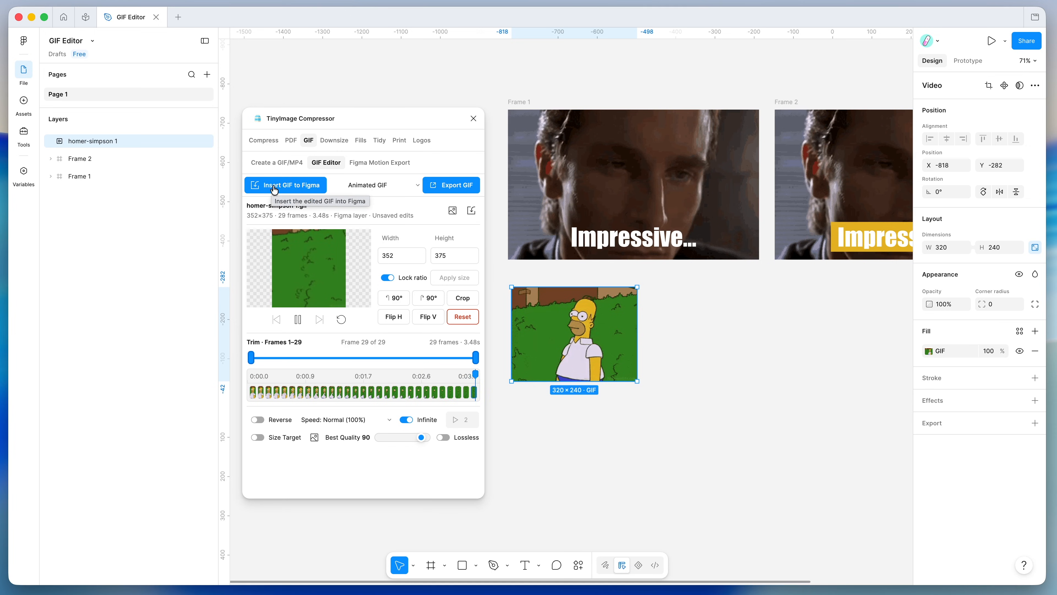
- Mirror the GIF horizontally, enable Reverse, and insert the edited GIF onto the canvas
{"action": "left_click", "coordinate": [397, 321]}
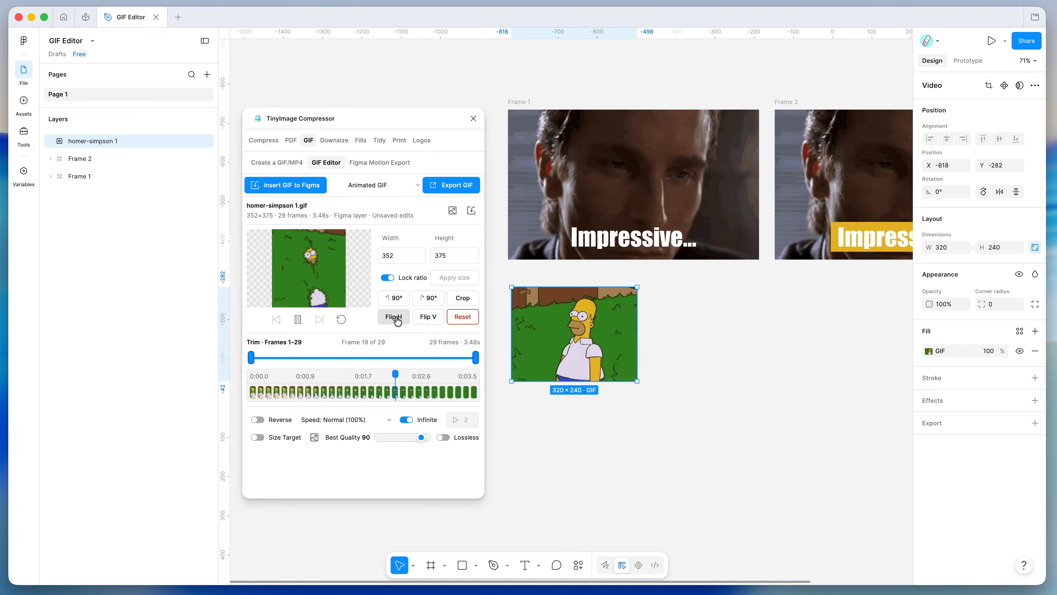
{"action": "left_click", "coordinate": [268, 420]}
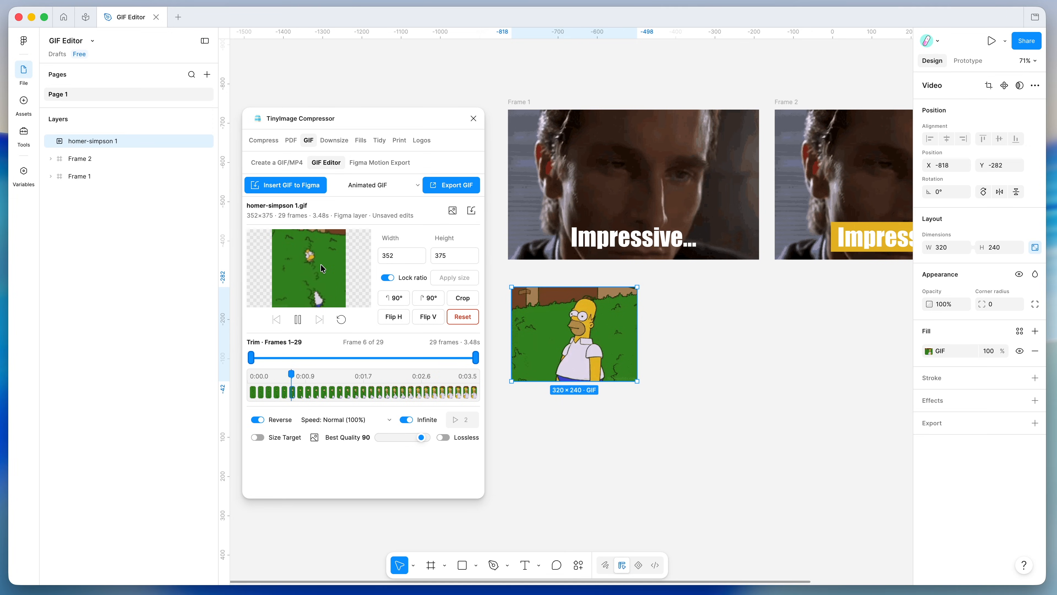
{"action": "left_click", "coordinate": [282, 186]}
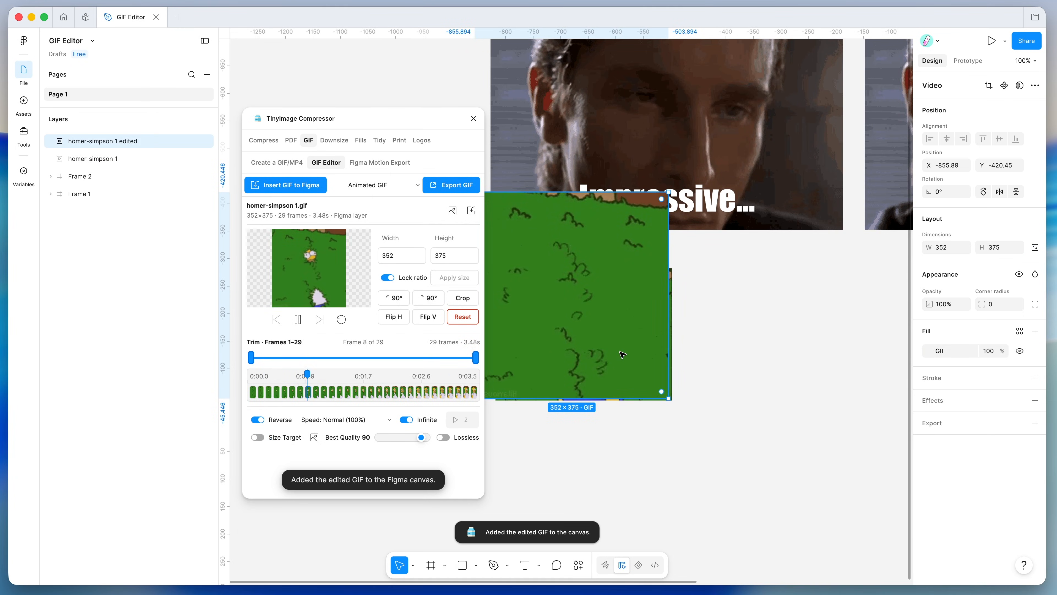
- Move the homer-simpson 1 edited layer below and left of the original GIF
{"action": "scroll", "coordinate": [658, 342], "scroll_direction": "left", "scroll_amount": 2}
{"action": "scroll", "coordinate": [659, 342], "scroll_direction": "down", "scroll_amount": 5}
{"action": "left_click_drag", "start_coordinate": [652, 309], "coordinate": [587, 425]}
{"action": "scroll", "coordinate": [588, 428], "scroll_direction": "up", "scroll_amount": 5}
{"action": "scroll", "coordinate": [588, 428], "scroll_direction": "down", "scroll_amount": 3}
{"action": "left_click_drag", "start_coordinate": [604, 360], "coordinate": [606, 396]}
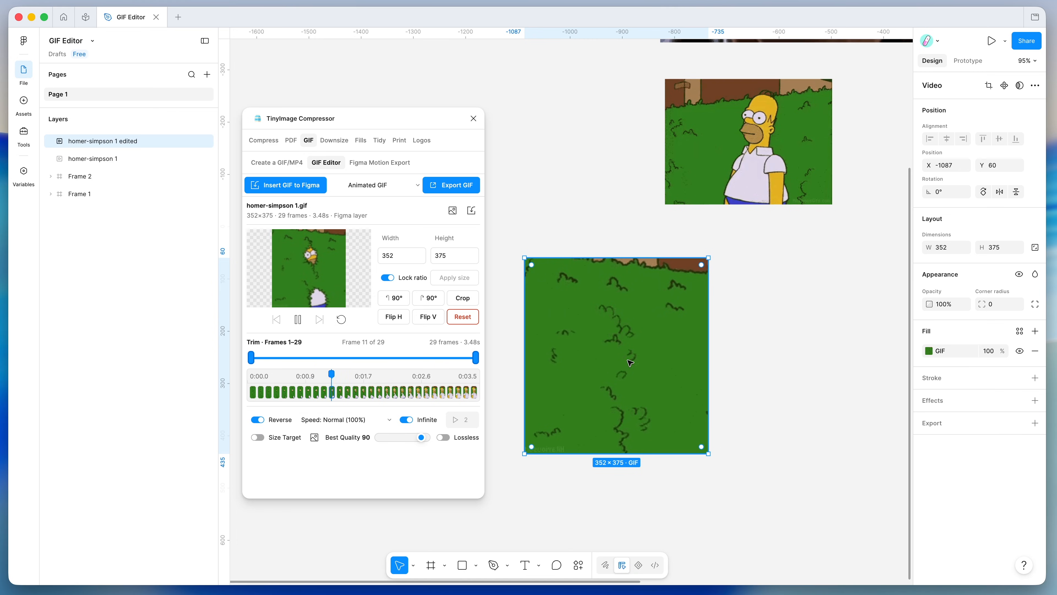
- Preview the edited layer's GIF fill, then open the plugin's export format list
{"action": "left_click", "coordinate": [929, 351]}
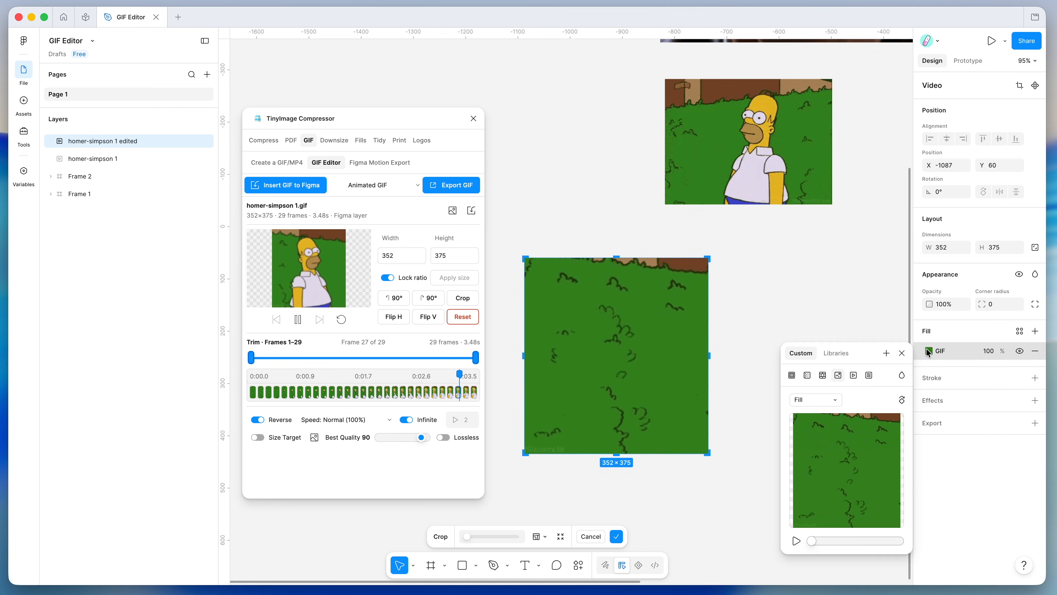
{"action": "left_click", "coordinate": [797, 540]}
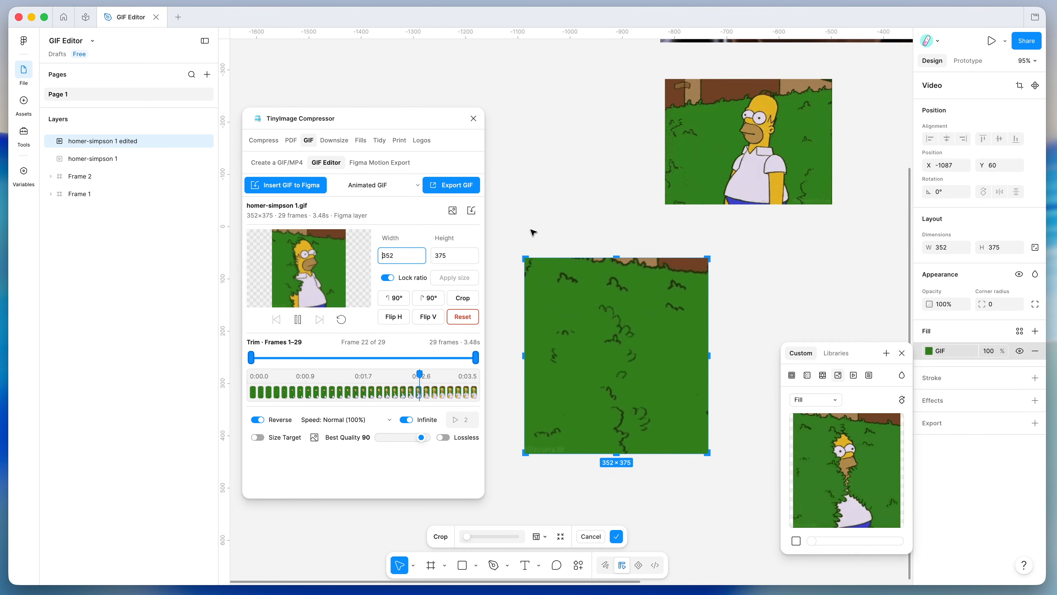
{"action": "key", "text": "Escape"}
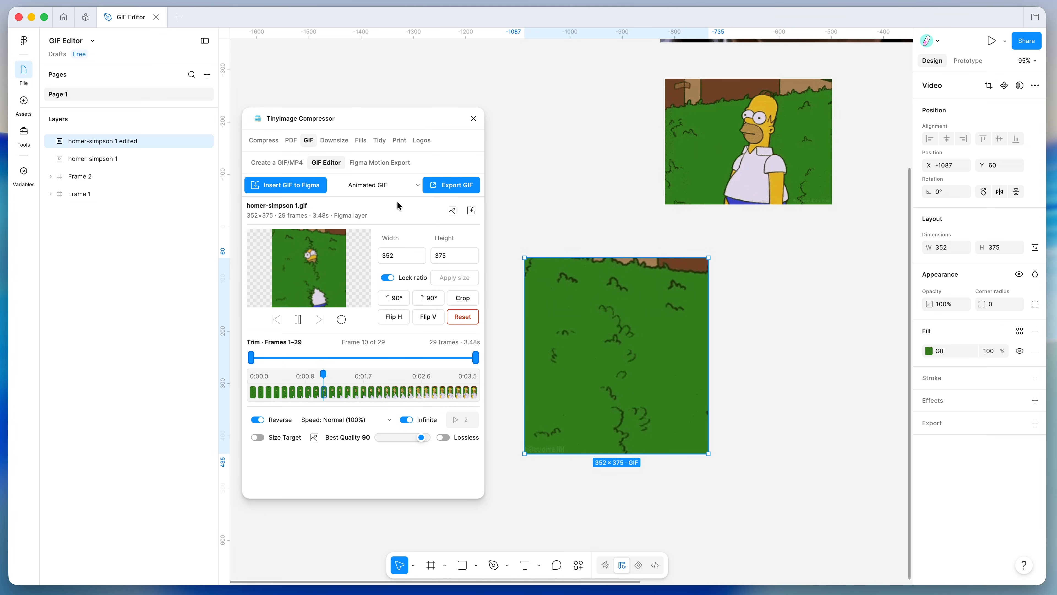
{"action": "left_click", "coordinate": [379, 186]}
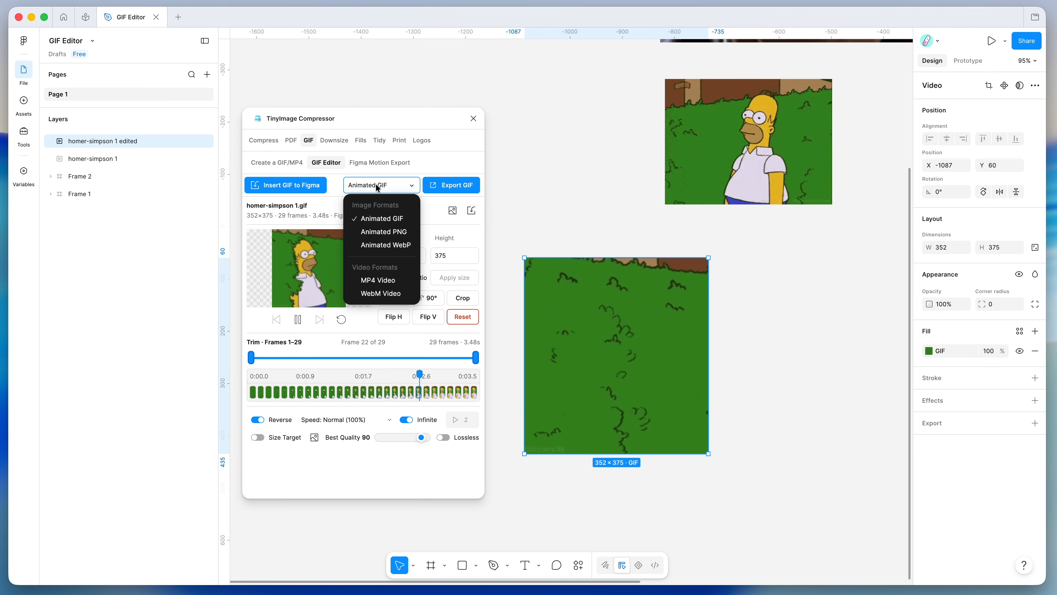
- Export the edited animation as Animated GIF to the Desktop as homer-simpson 1-edited.gif
{"action": "left_click", "coordinate": [373, 220]}
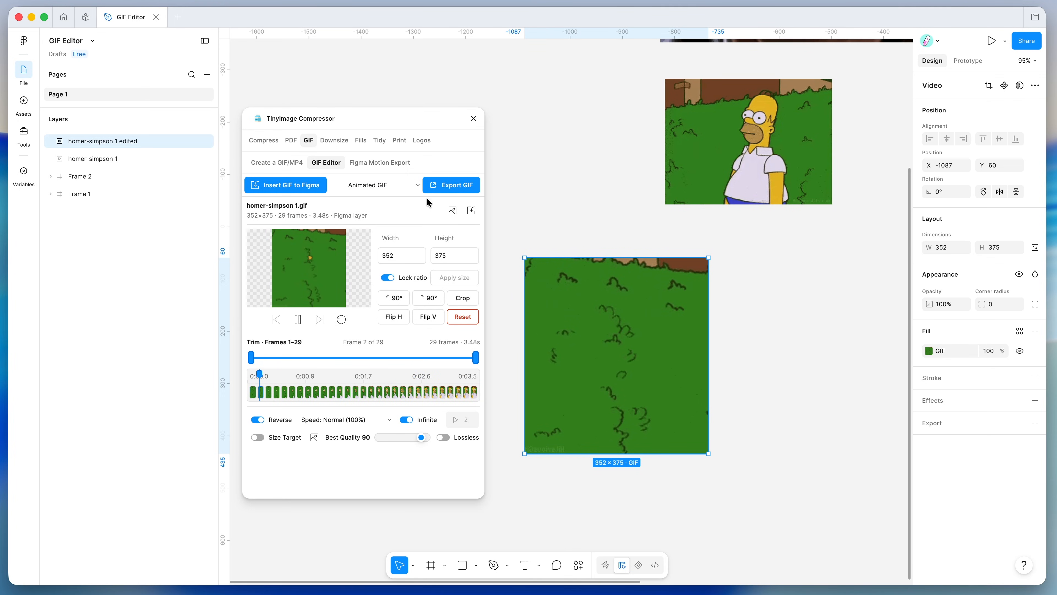
{"action": "left_click", "coordinate": [452, 186]}
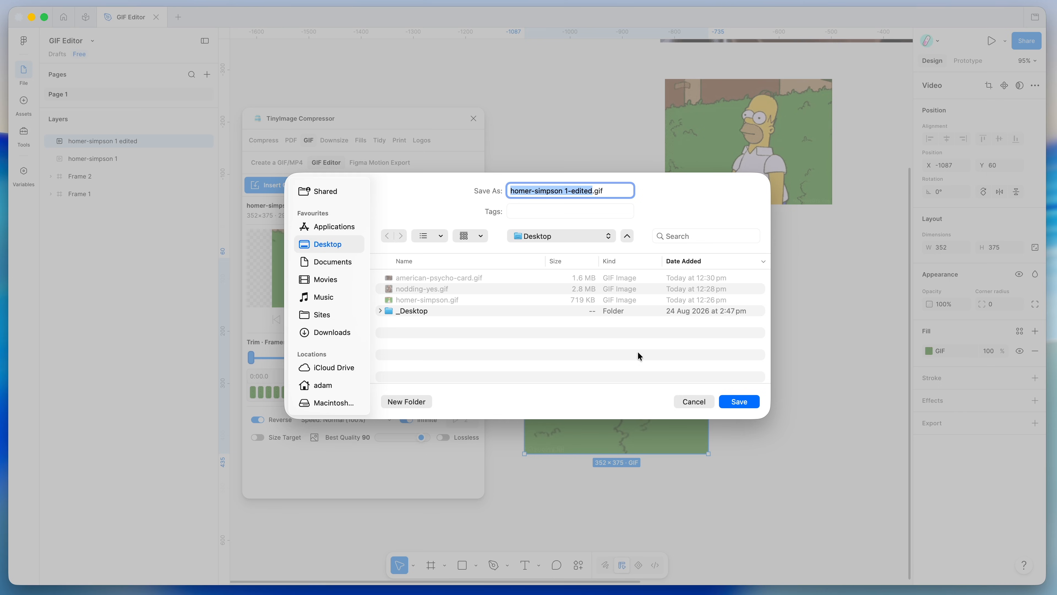
{"action": "left_click", "coordinate": [741, 401]}
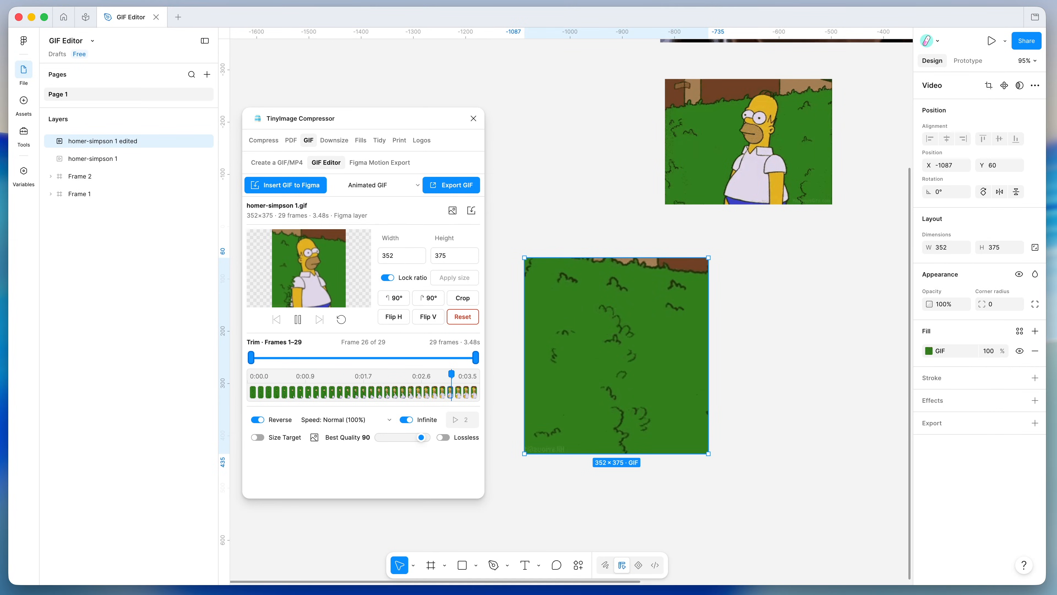
- Quick Look the saved homer-simpson 1-edited.gif to check its playback, then close the preview
{"action": "key", "text": "space"}
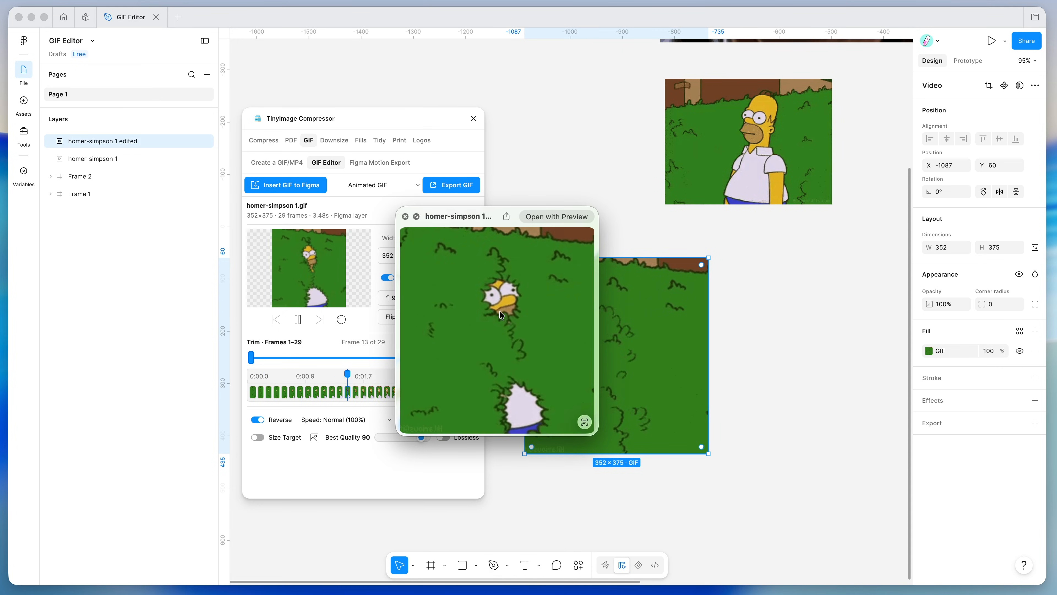
{"action": "left_click_drag", "start_coordinate": [481, 308], "coordinate": [604, 303]}
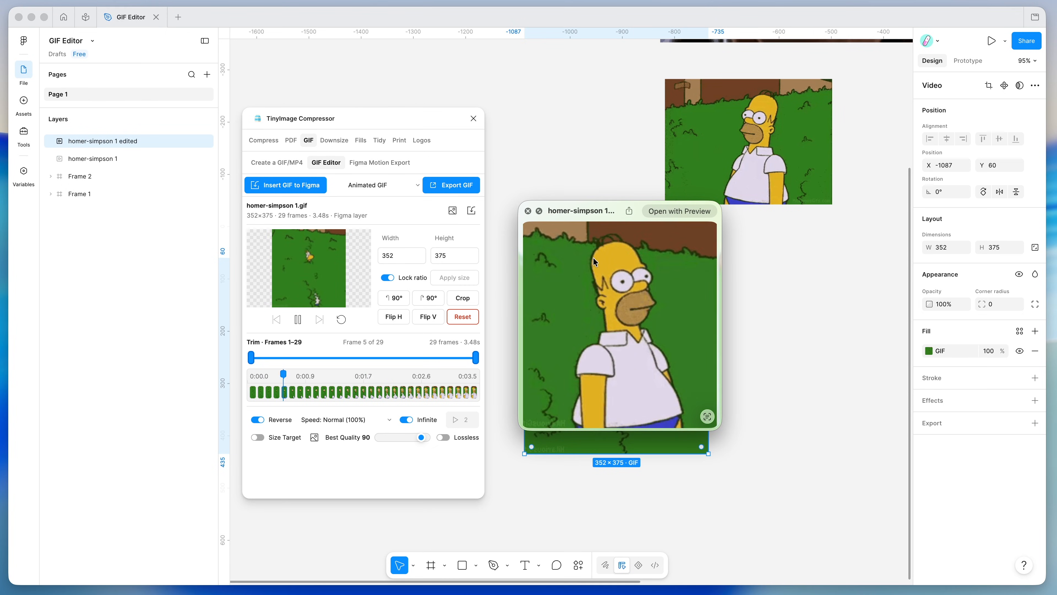
{"action": "left_click", "coordinate": [527, 211]}
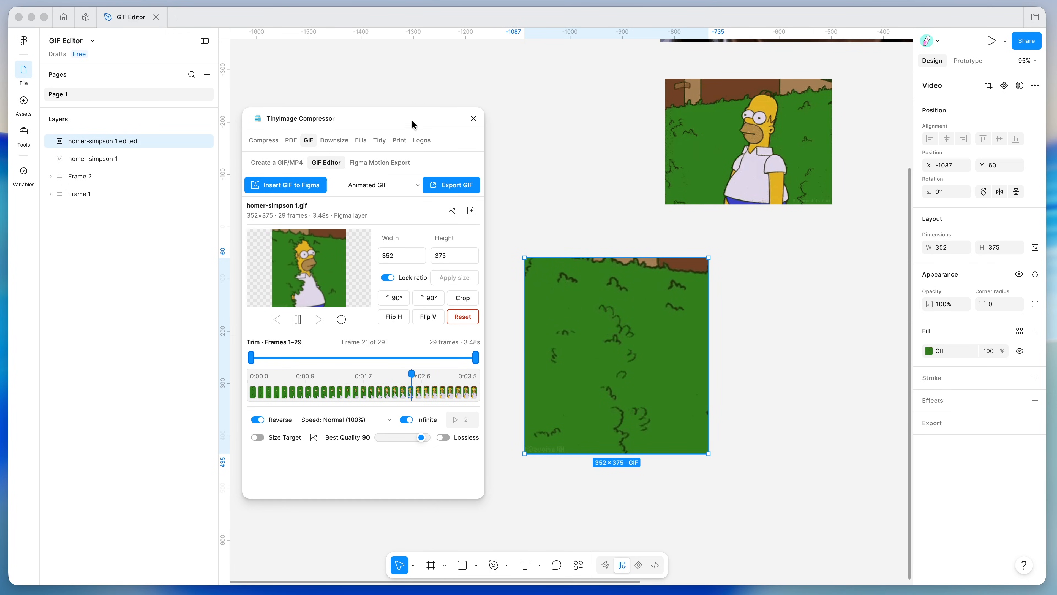
{"action": "scroll", "coordinate": [605, 170], "scroll_direction": "up", "scroll_amount": 10}
{"action": "scroll", "coordinate": [605, 170], "scroll_direction": "right", "scroll_amount": 5}
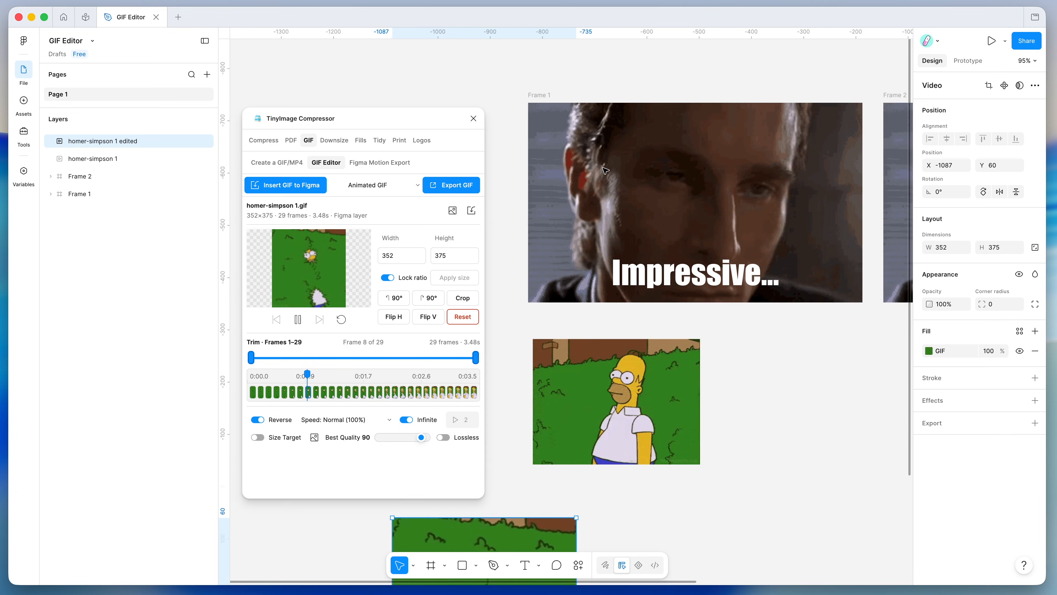
{"action": "scroll", "coordinate": [606, 171], "scroll_direction": "down", "scroll_amount": 4}
{"action": "left_click", "coordinate": [615, 109]}
{"action": "scroll", "coordinate": [615, 110], "scroll_direction": "right", "scroll_amount": 1}
{"action": "scroll", "coordinate": [616, 111], "scroll_direction": "up", "scroll_amount": 2}
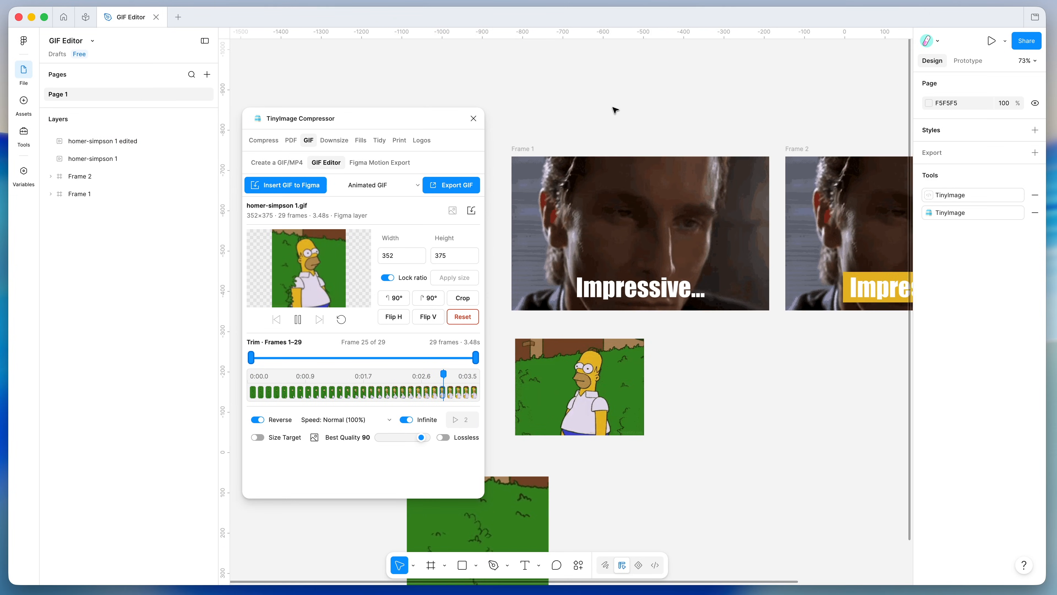
{"action": "left_click", "coordinate": [623, 287]}
{"action": "left_click", "coordinate": [623, 287]}
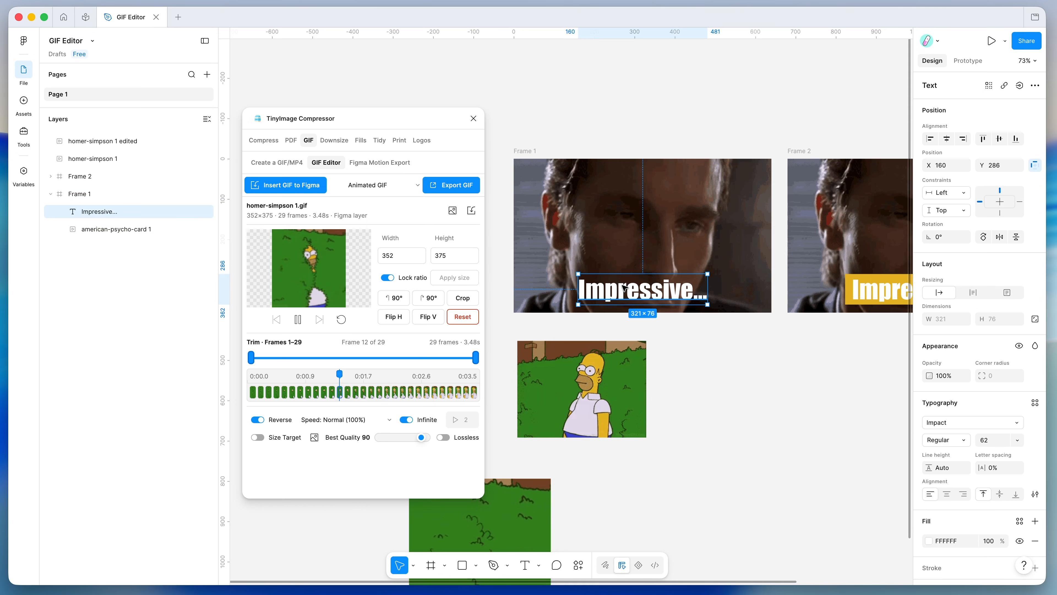
{"action": "scroll", "coordinate": [526, 161], "scroll_direction": "up", "scroll_amount": 1}
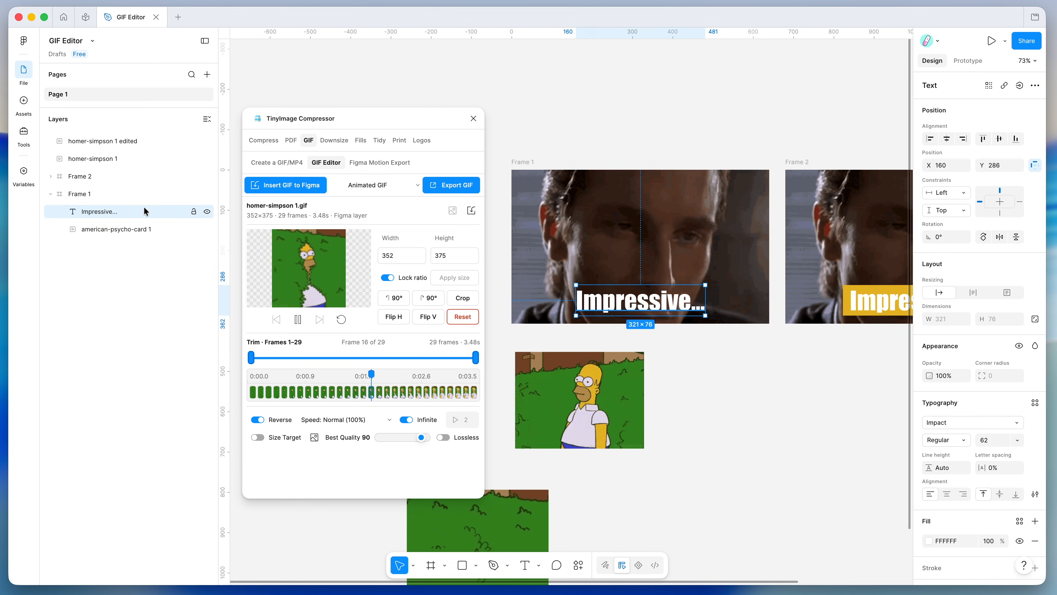
{"action": "left_click", "coordinate": [206, 213]}
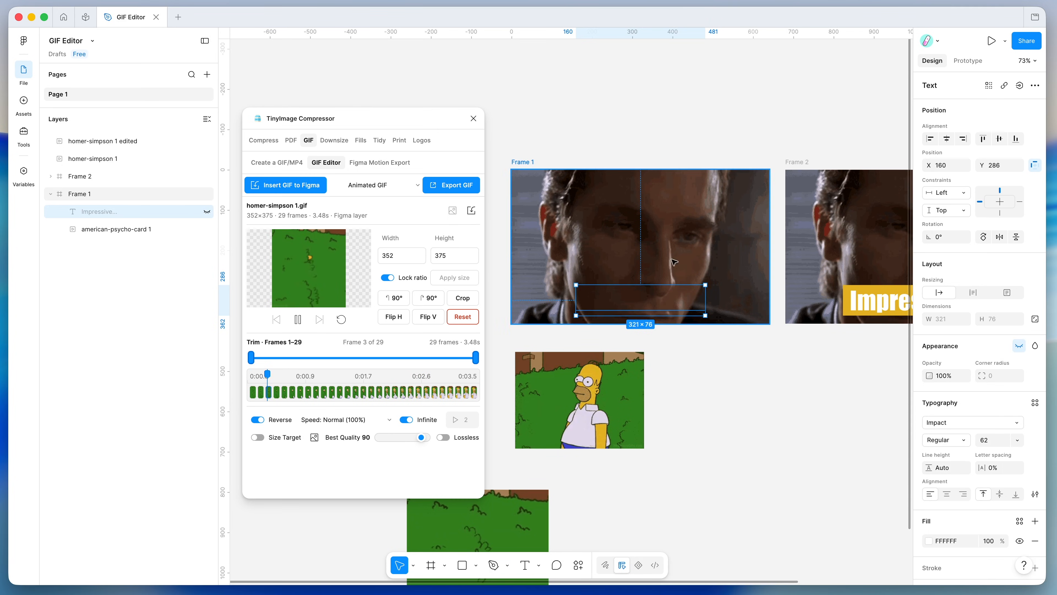
{"action": "scroll", "coordinate": [640, 253], "scroll_direction": "down", "scroll_amount": 2}
{"action": "key", "text": "Escape"}
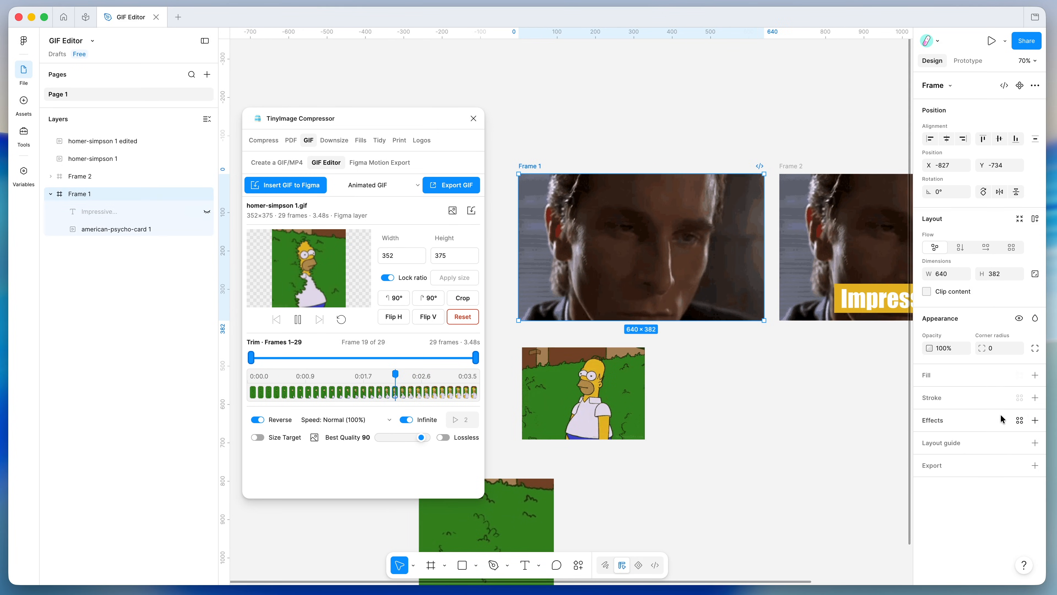
{"action": "left_click", "coordinate": [104, 229]}
{"action": "left_click", "coordinate": [78, 198]}
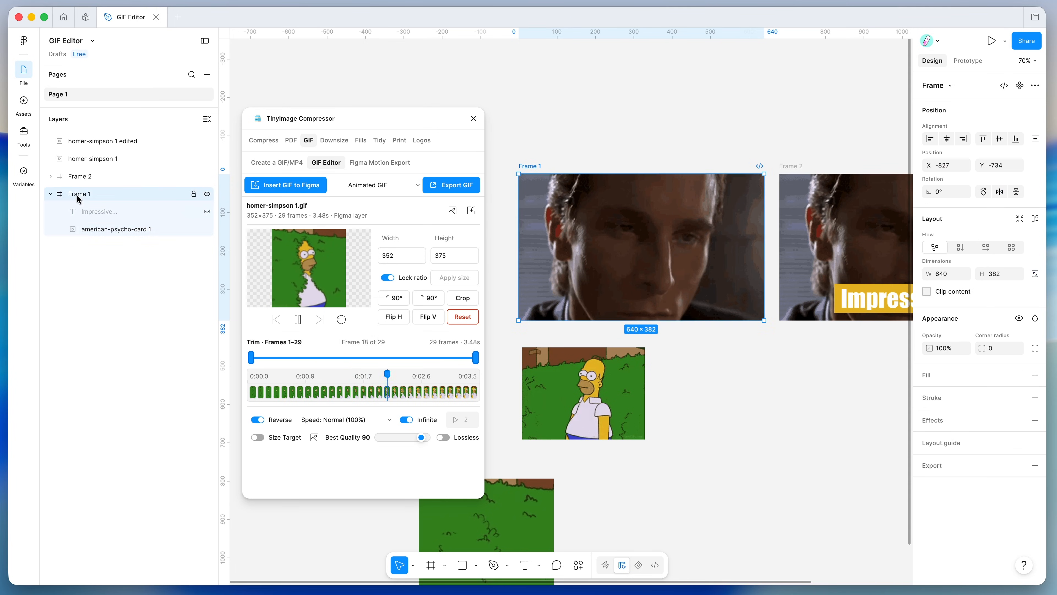
{"action": "left_click", "coordinate": [111, 228]}
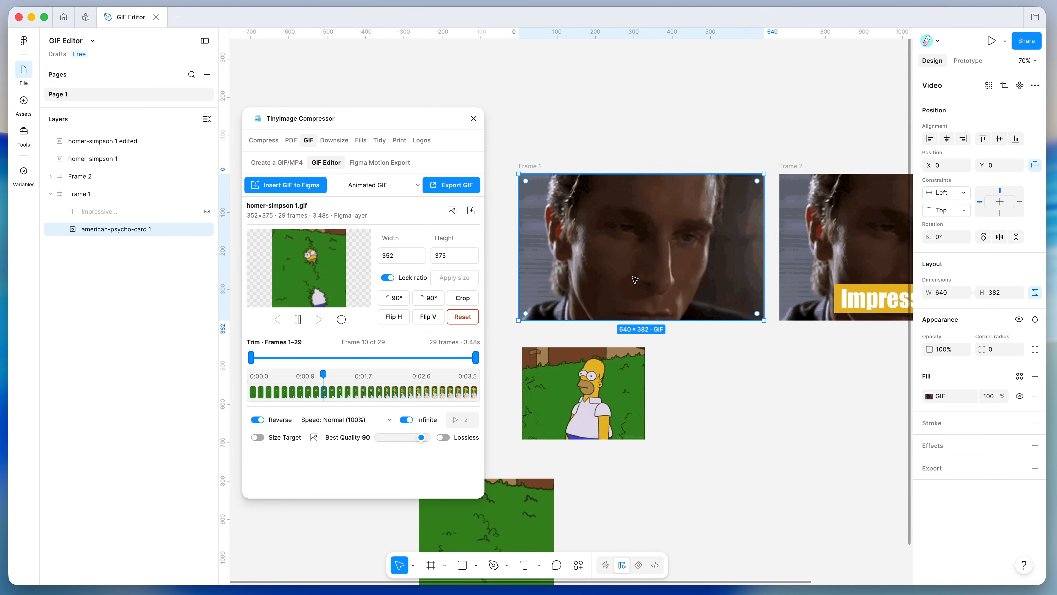
{"action": "right_click", "coordinate": [631, 248]}
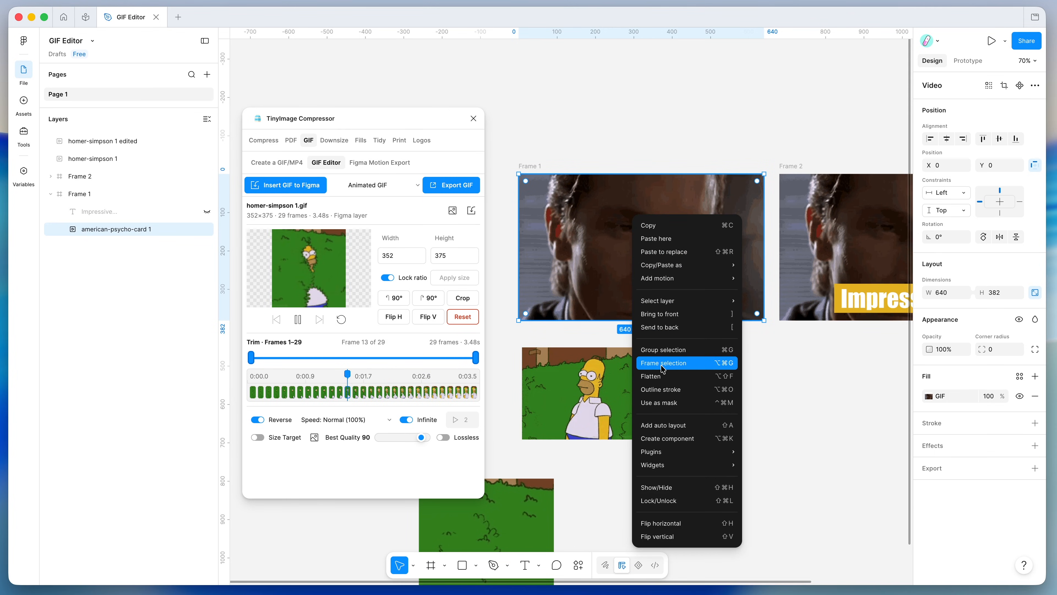
{"action": "left_click", "coordinate": [96, 190]}
{"action": "left_click", "coordinate": [87, 190]}
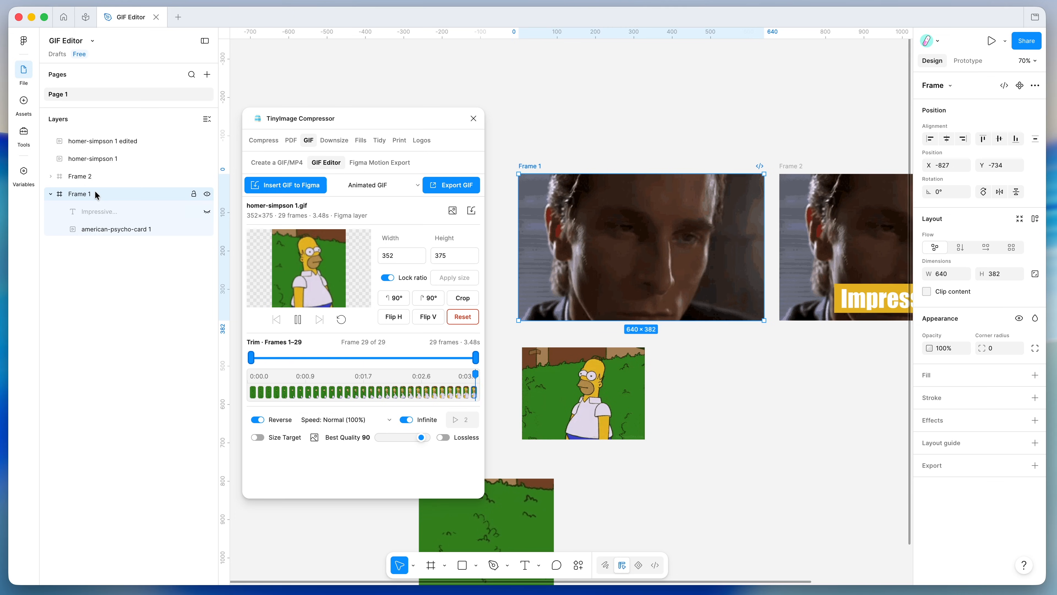
{"action": "left_click", "coordinate": [148, 212]}
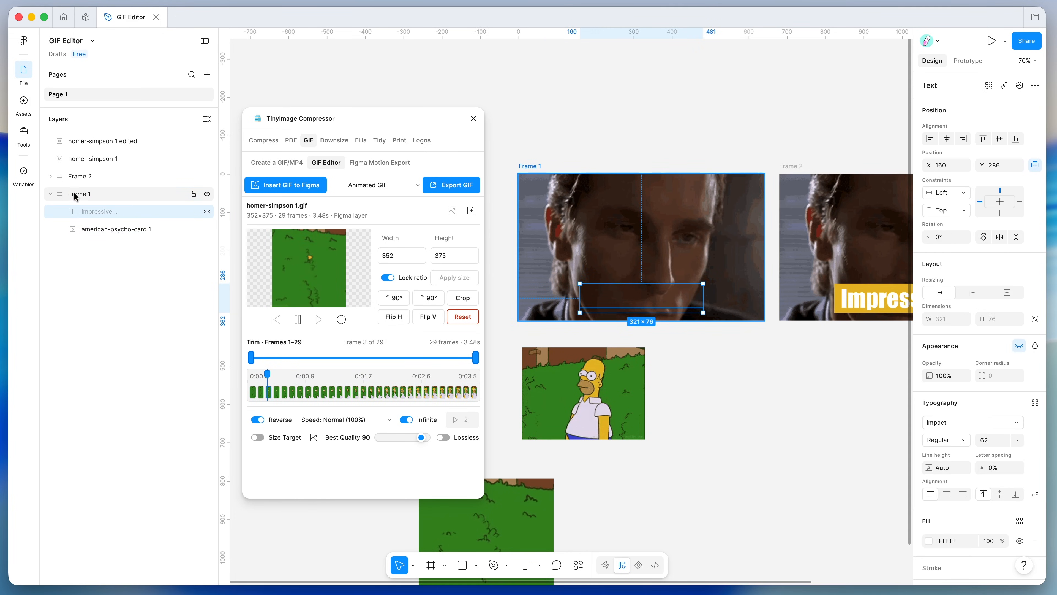
{"action": "left_click", "coordinate": [206, 212]}
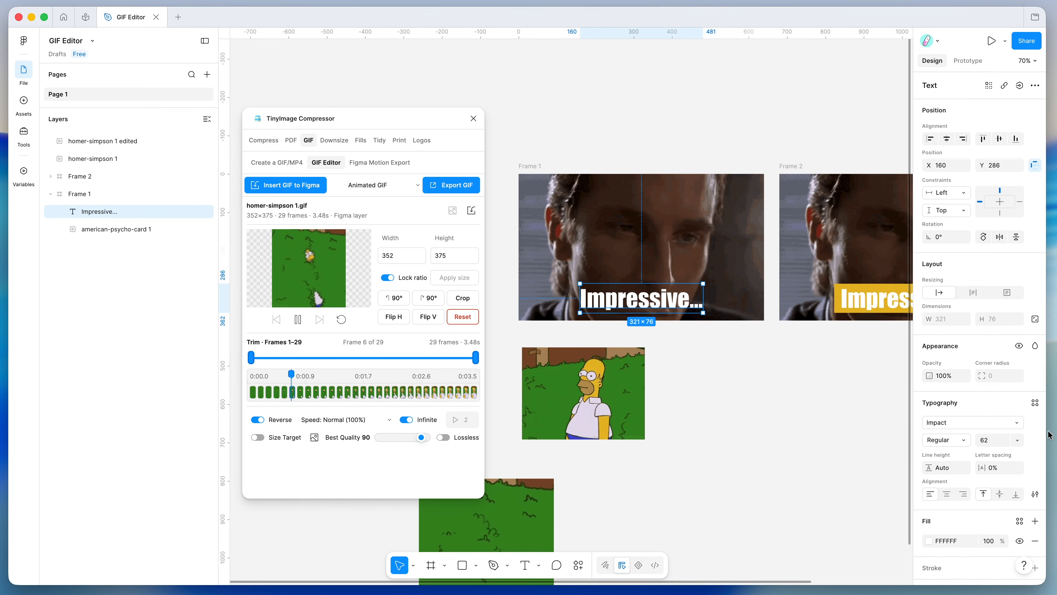
- Set Frame 1's caption case to uppercase so it reads IMPRESSIVE..
{"action": "left_click", "coordinate": [1035, 494]}
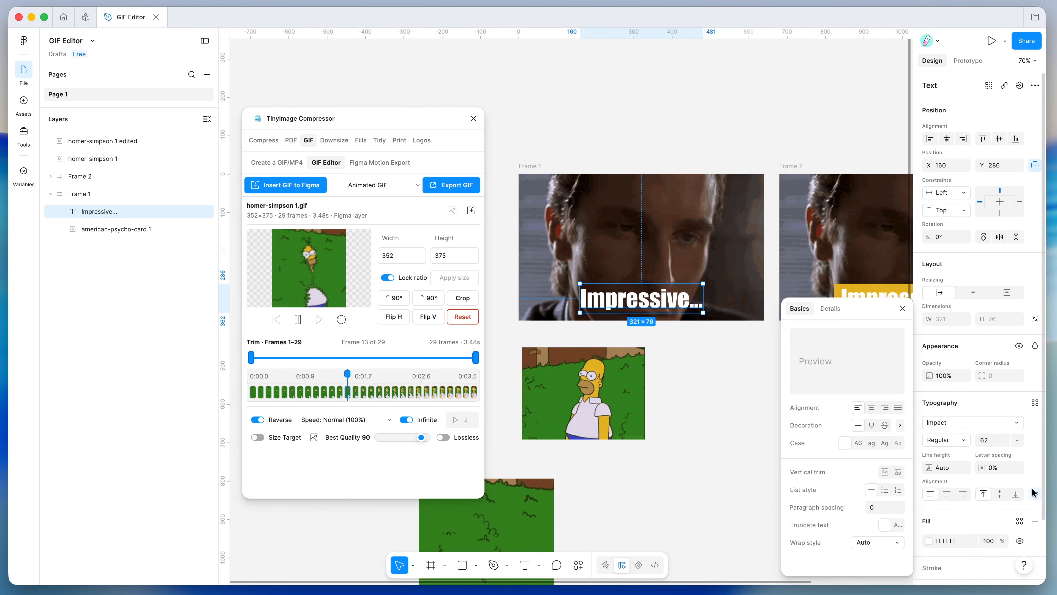
{"action": "left_click", "coordinate": [859, 443]}
{"action": "left_click", "coordinate": [712, 397]}
- Draw a square near Frame 1's top-right corner and fill it red C74141
{"action": "key", "text": "r"}
{"action": "mouse_move", "coordinate": [700, 223]}
{"action": "left_mouse_down"}
{"action": "mouse_move", "coordinate": [735, 259]}
{"action": "mouse_move", "coordinate": [751, 244]}
{"action": "mouse_move", "coordinate": [739, 213]}
{"action": "left_mouse_up"}
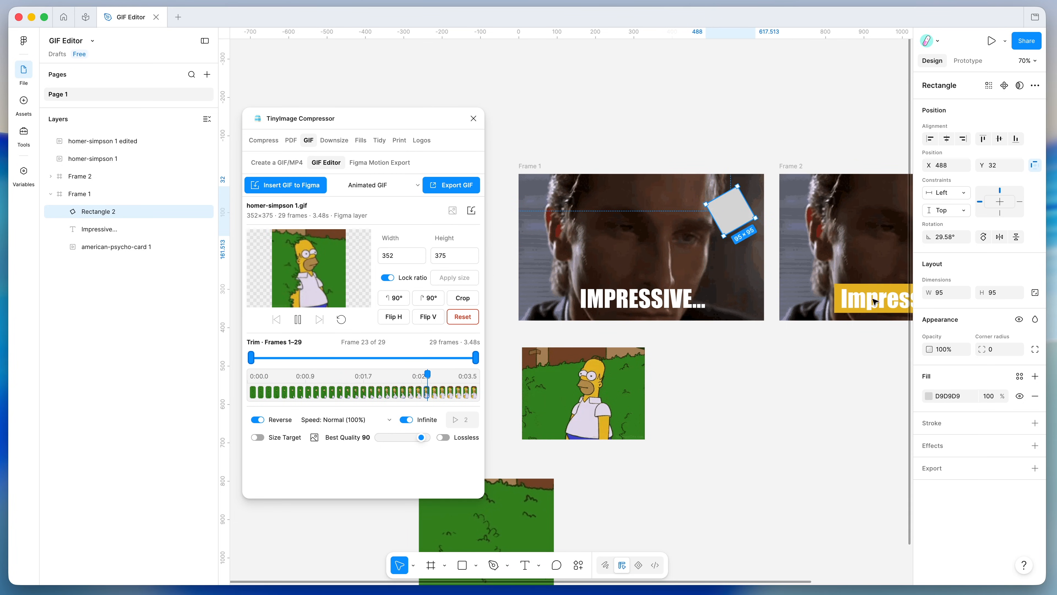
{"action": "left_click", "coordinate": [925, 396]}
{"action": "left_click_drag", "start_coordinate": [869, 408], "coordinate": [867, 386]}
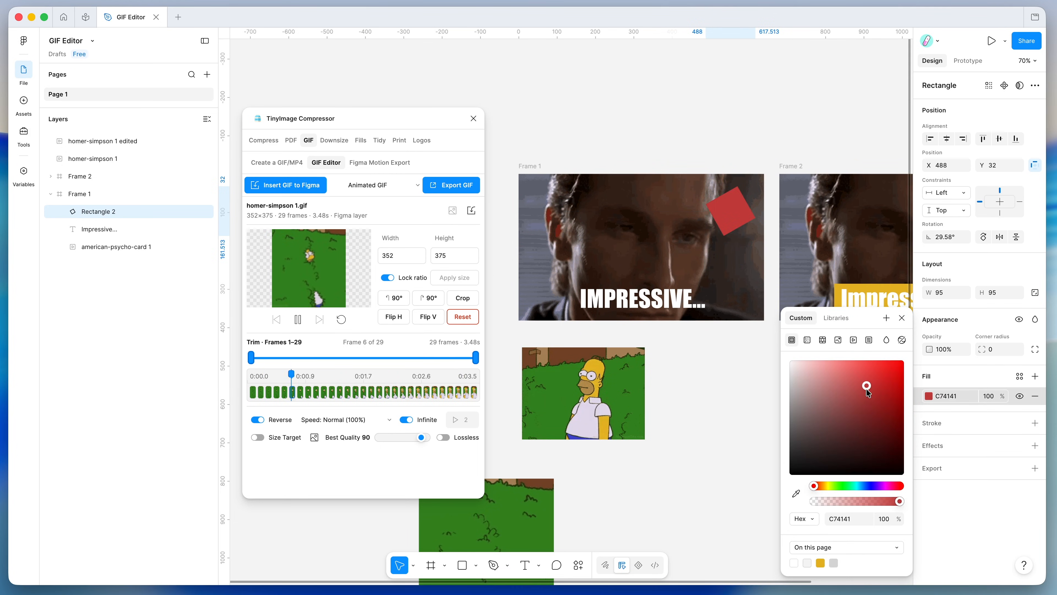
{"action": "left_click", "coordinate": [901, 318]}
{"action": "left_click", "coordinate": [739, 352]}
{"action": "scroll", "coordinate": [739, 352], "scroll_direction": "left", "scroll_amount": 1}
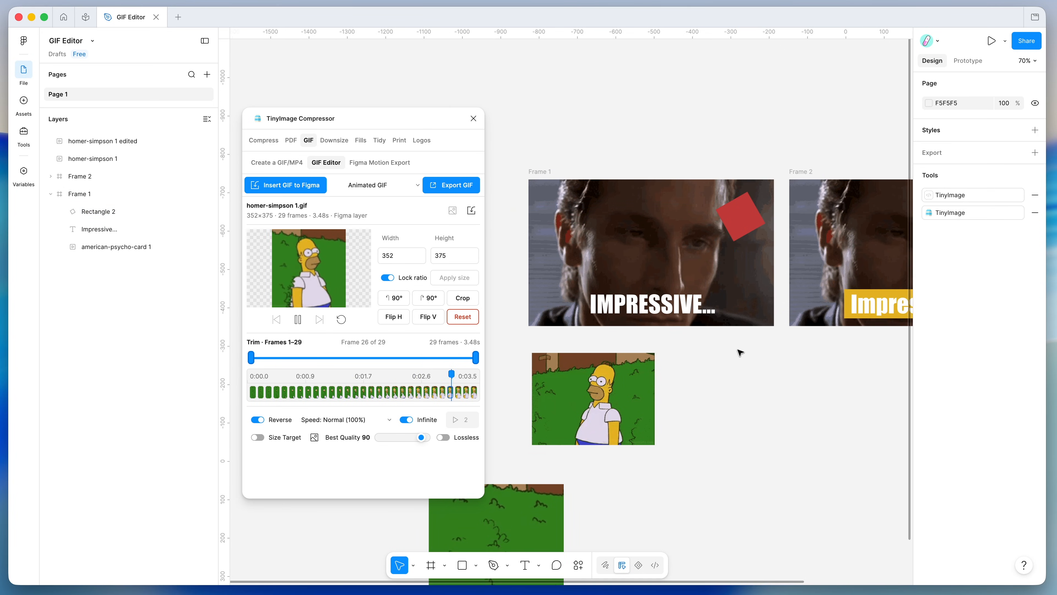
{"action": "left_click", "coordinate": [544, 171]}
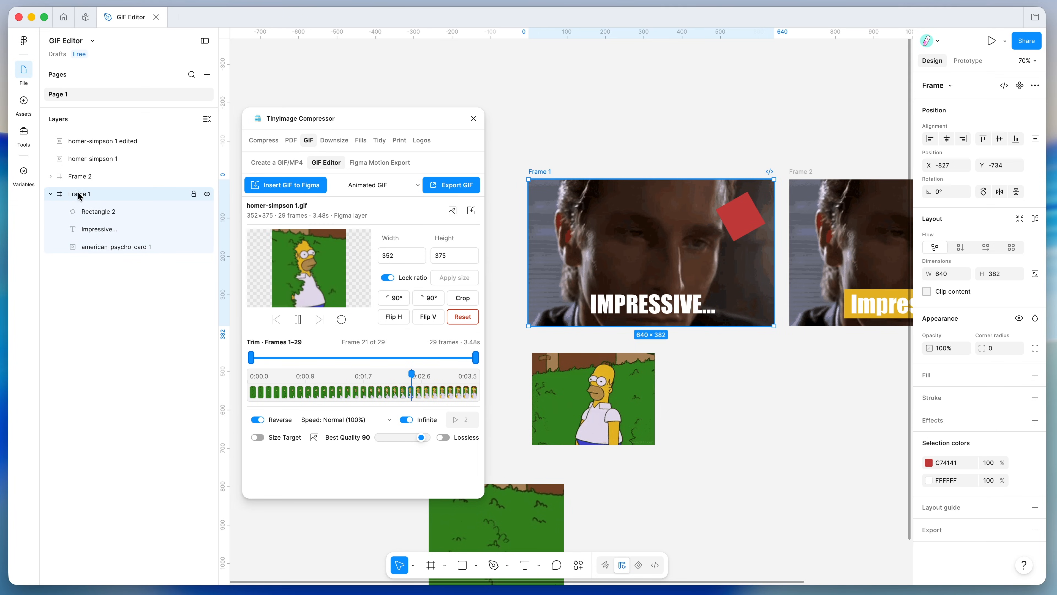
- Load the selected Frame 1 into the GIF Editor as a 640×382, 49-frame, 4.90 s GIF
{"action": "left_click", "coordinate": [453, 213]}
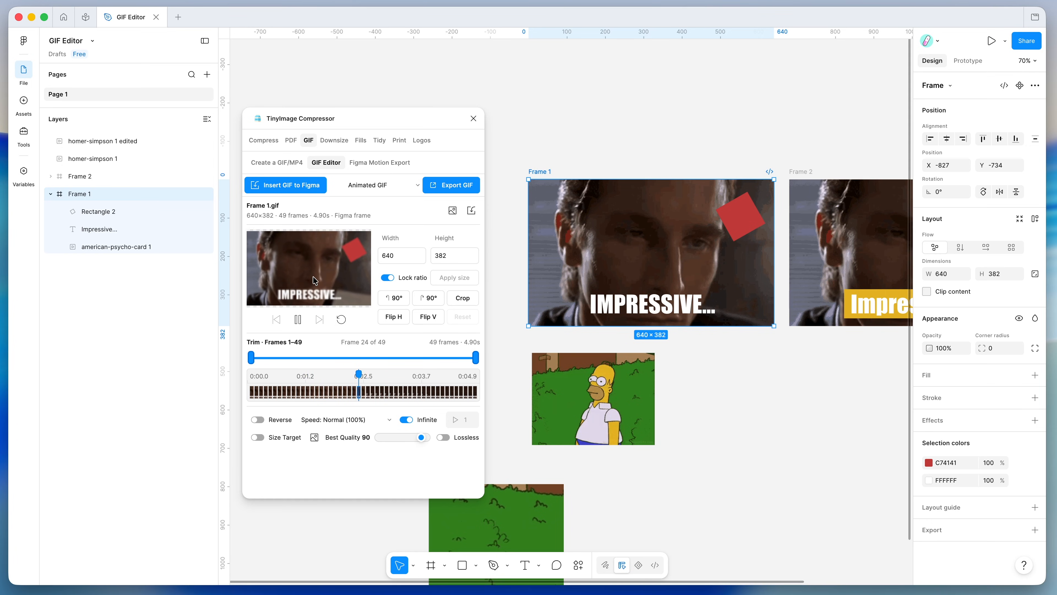
{"action": "scroll", "coordinate": [647, 249], "scroll_direction": "down", "scroll_amount": 5}
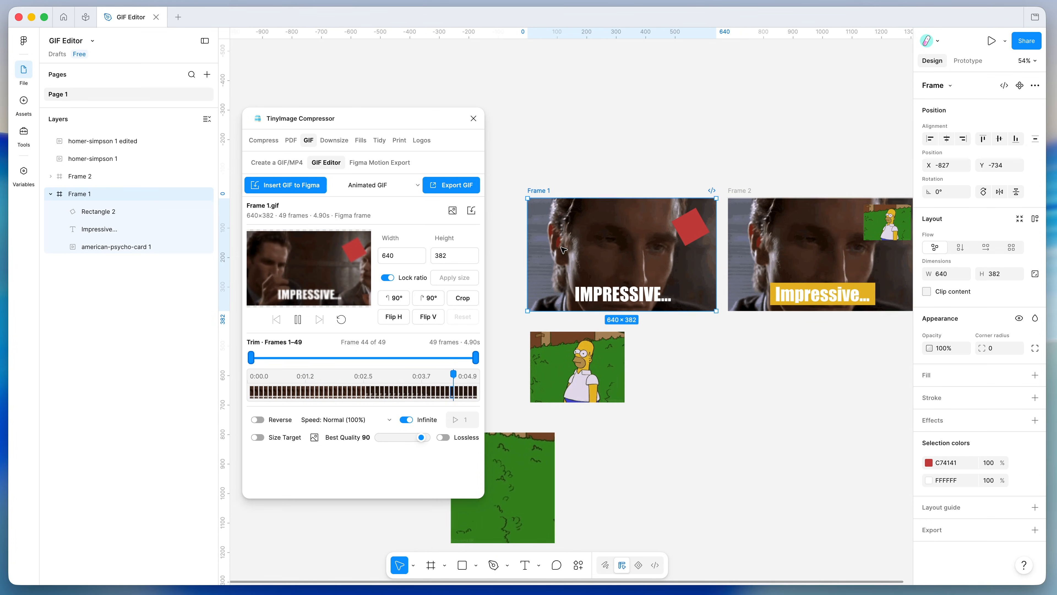
{"action": "scroll", "coordinate": [646, 247], "scroll_direction": "right", "scroll_amount": 1}
{"action": "scroll", "coordinate": [636, 244], "scroll_direction": "up", "scroll_amount": 1}
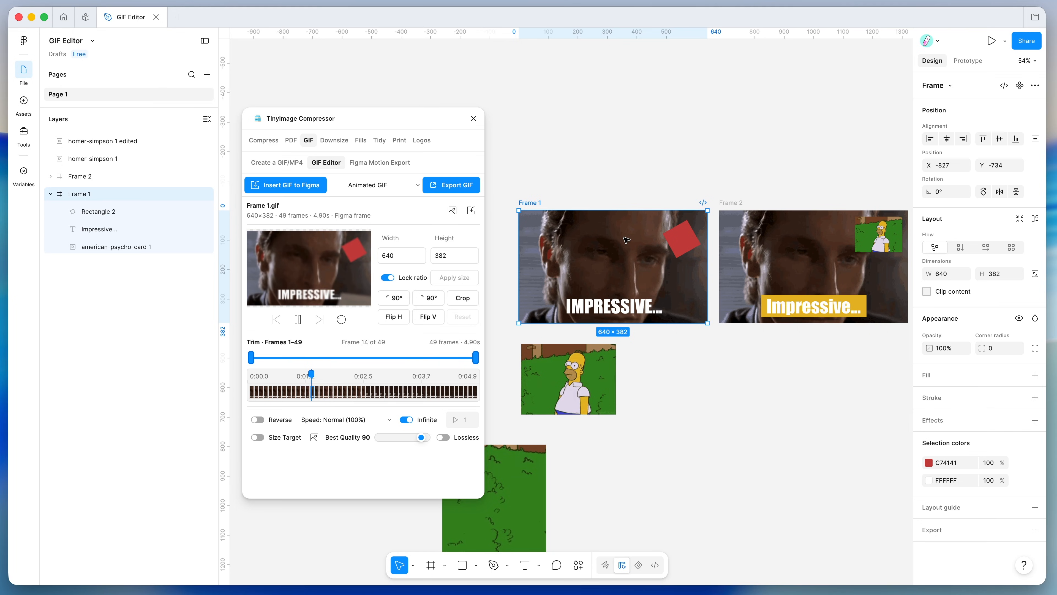
{"action": "scroll", "coordinate": [627, 240], "scroll_direction": "right", "scroll_amount": 1}
{"action": "scroll", "coordinate": [608, 267], "scroll_direction": "left", "scroll_amount": 1}
{"action": "scroll", "coordinate": [607, 267], "scroll_direction": "down", "scroll_amount": 1}
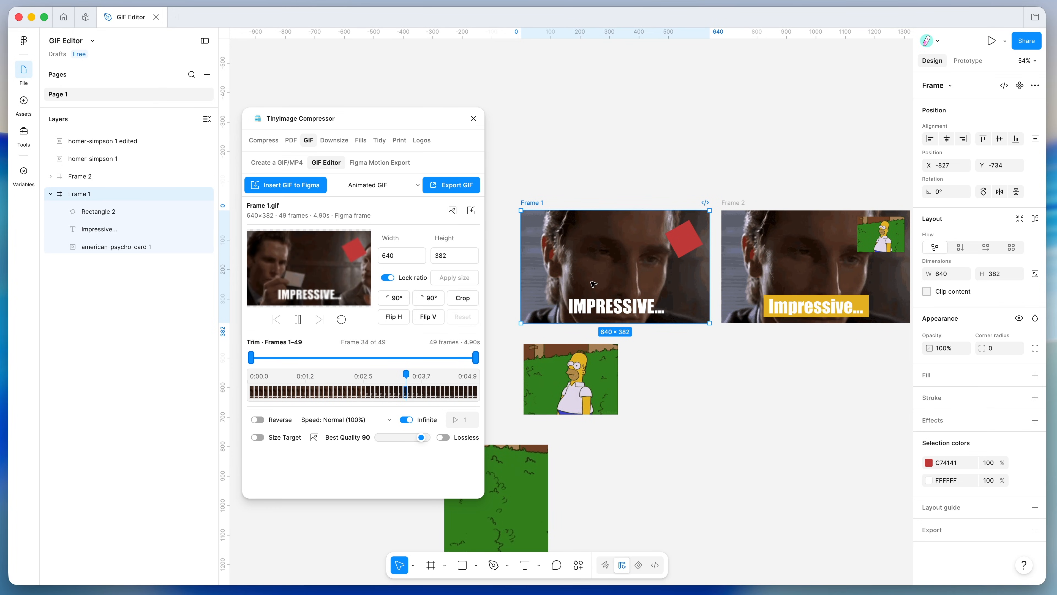
{"action": "scroll", "coordinate": [598, 282], "scroll_direction": "up", "scroll_amount": 4}
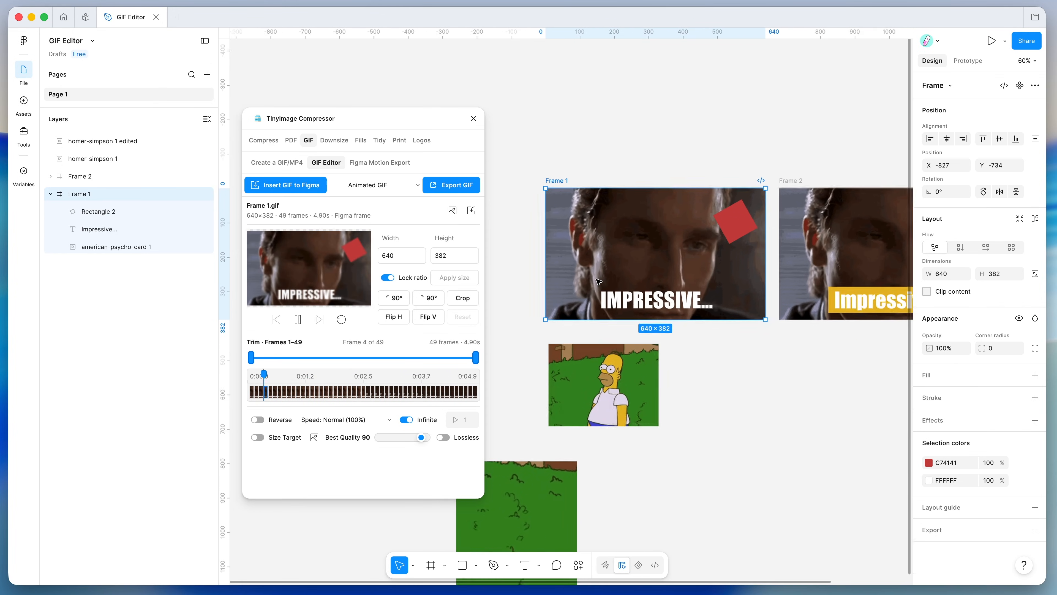
{"action": "scroll", "coordinate": [601, 315], "scroll_direction": "down", "scroll_amount": 3}
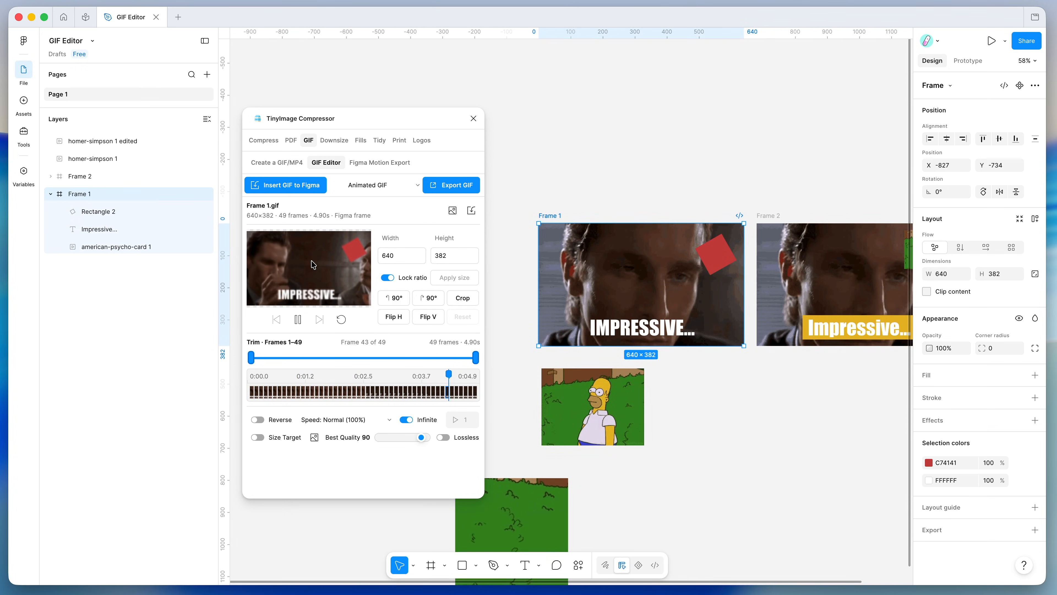
{"action": "scroll", "coordinate": [591, 326], "scroll_direction": "down", "scroll_amount": 2}
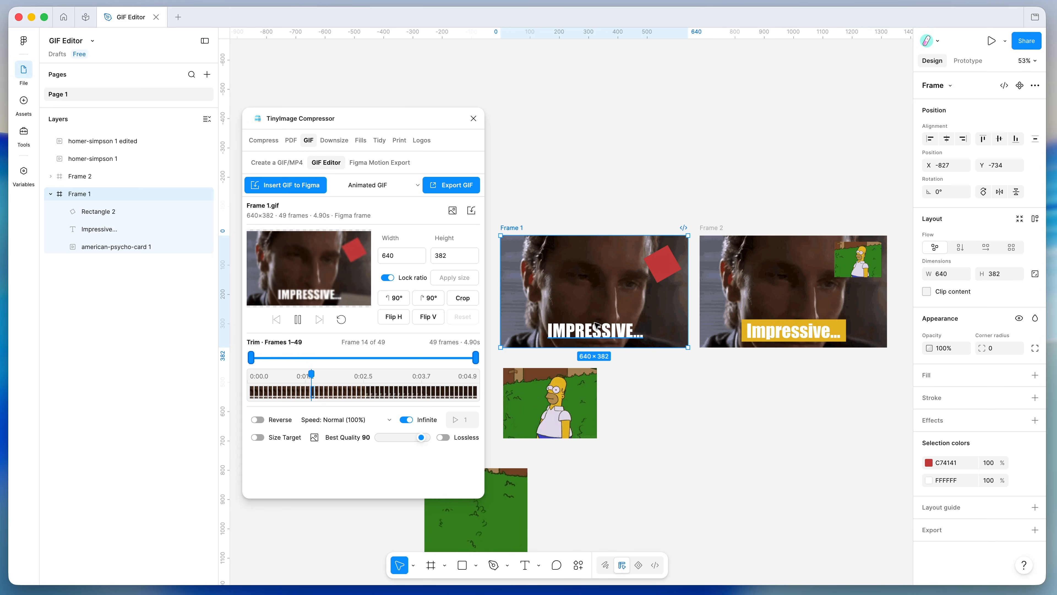
{"action": "scroll", "coordinate": [591, 326], "scroll_direction": "left", "scroll_amount": 2}
- Insert the 640×382 'Frame 1 edited' GIF onto the canvas and play its fill preview
{"action": "left_click", "coordinate": [273, 190]}
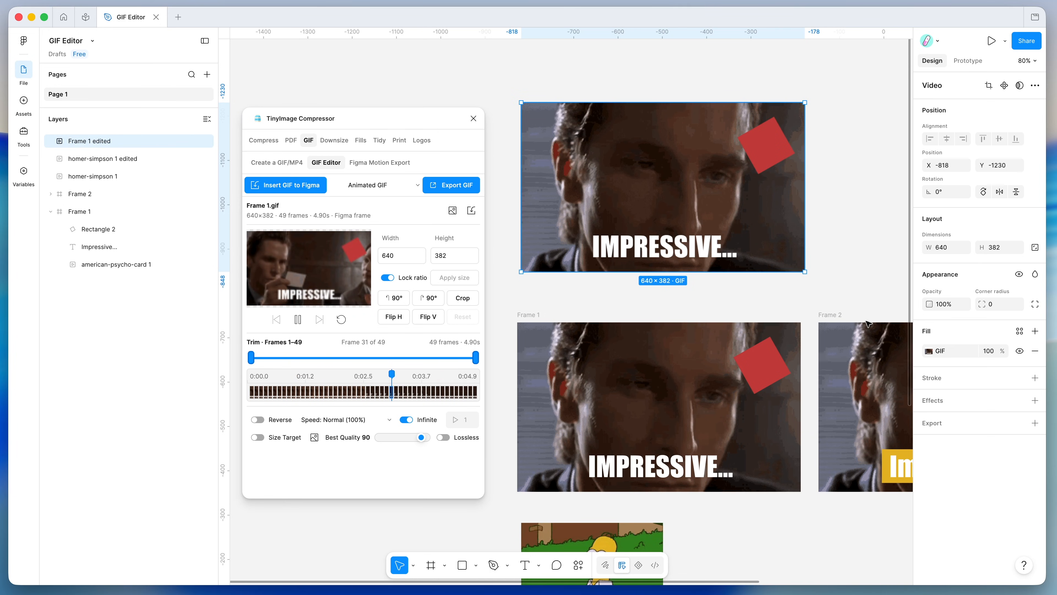
{"action": "left_click", "coordinate": [929, 351]}
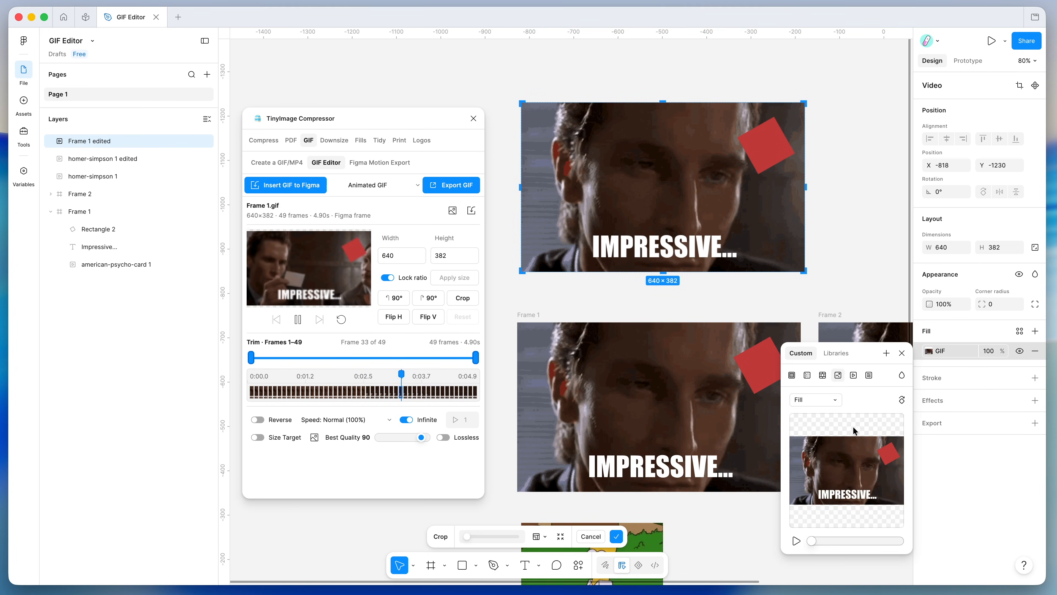
{"action": "left_click", "coordinate": [797, 540]}
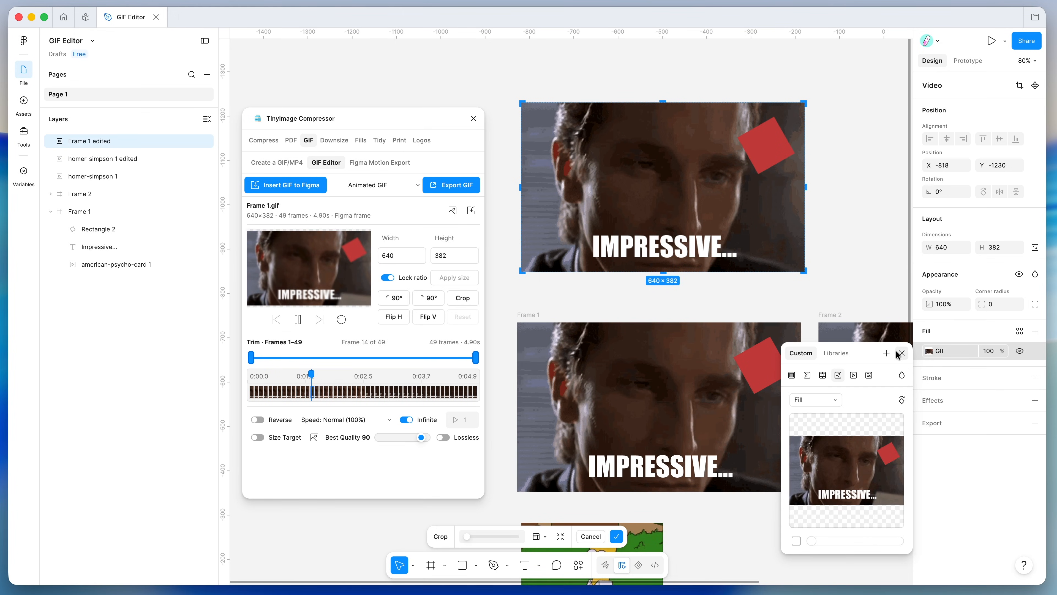
{"action": "mouse_move", "coordinate": [835, 437]}
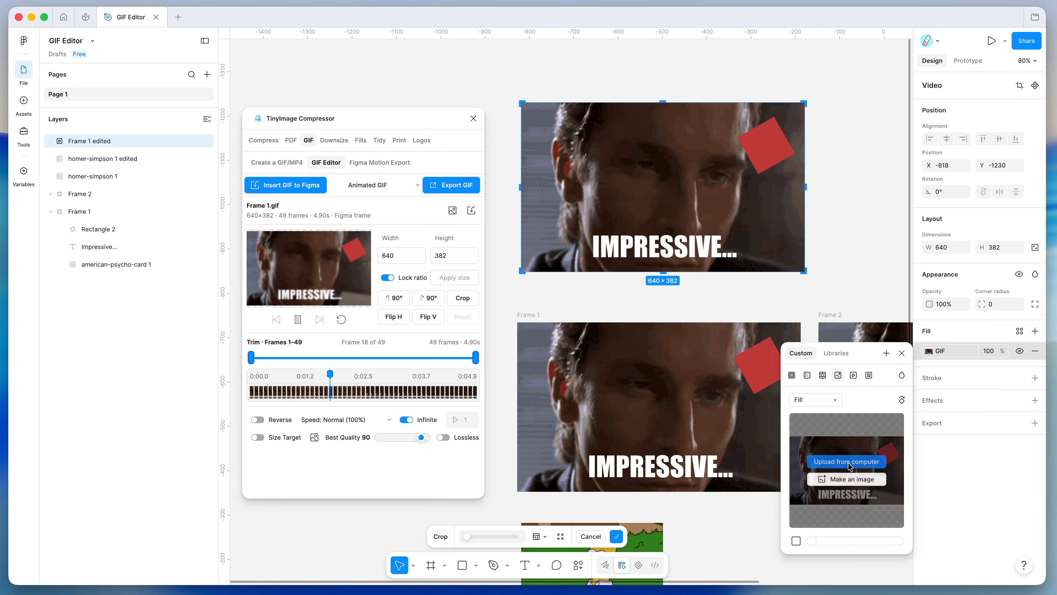
{"action": "left_click", "coordinate": [902, 354]}
{"action": "left_click", "coordinate": [855, 204]}
{"action": "scroll", "coordinate": [855, 205], "scroll_direction": "down", "scroll_amount": 1}
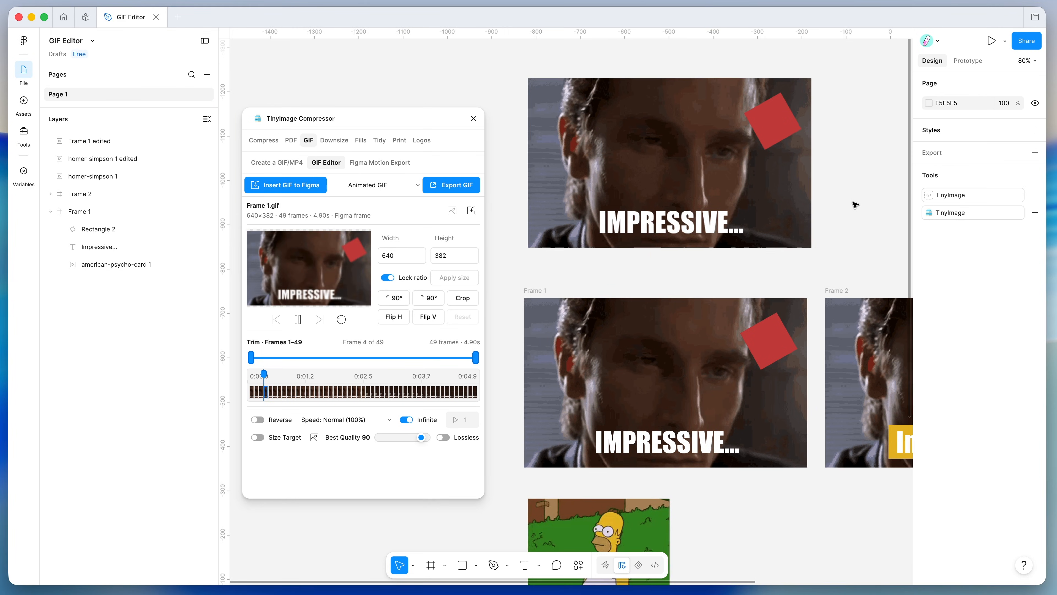
{"action": "scroll", "coordinate": [855, 205], "scroll_direction": "up", "scroll_amount": 2}
{"action": "scroll", "coordinate": [855, 205], "scroll_direction": "right", "scroll_amount": 6}
{"action": "scroll", "coordinate": [855, 204], "scroll_direction": "down", "scroll_amount": 3}
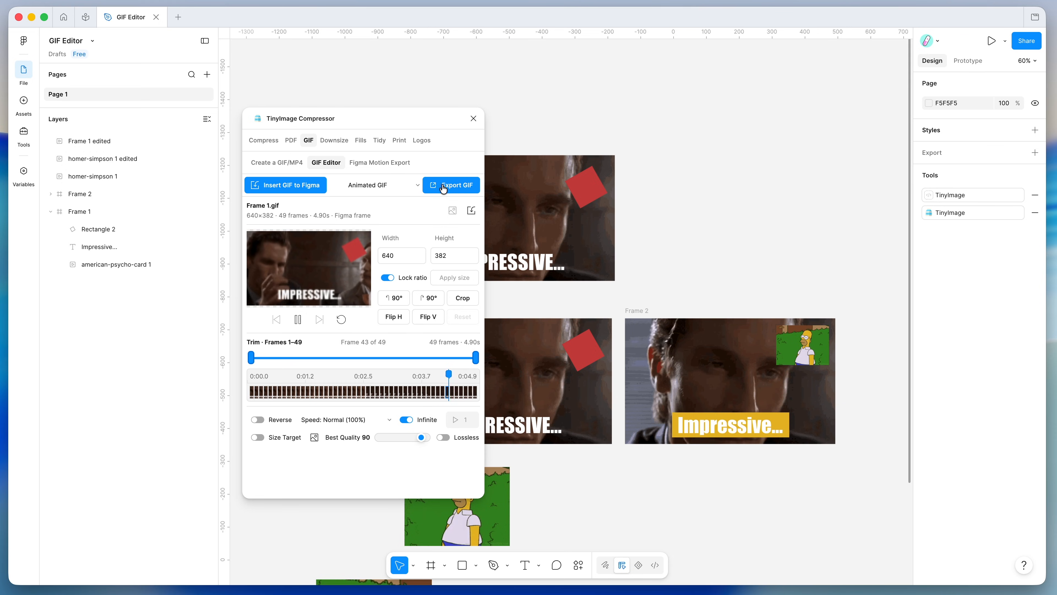
- Export Frame 1 as Frame 1-edited.gif to the Desktop and check its preview
{"action": "left_click", "coordinate": [457, 187]}
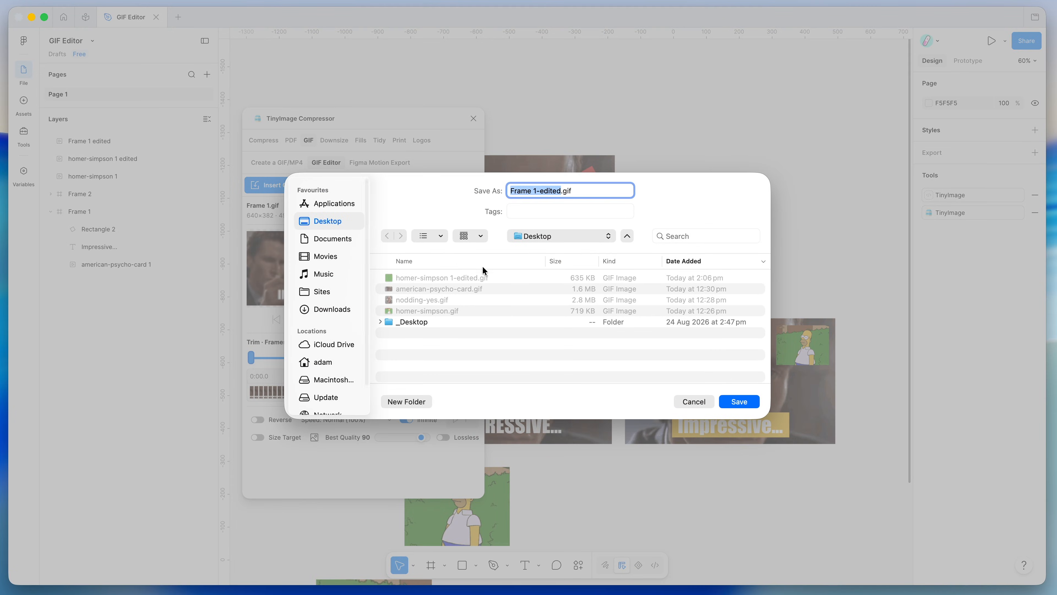
{"action": "left_click", "coordinate": [736, 402]}
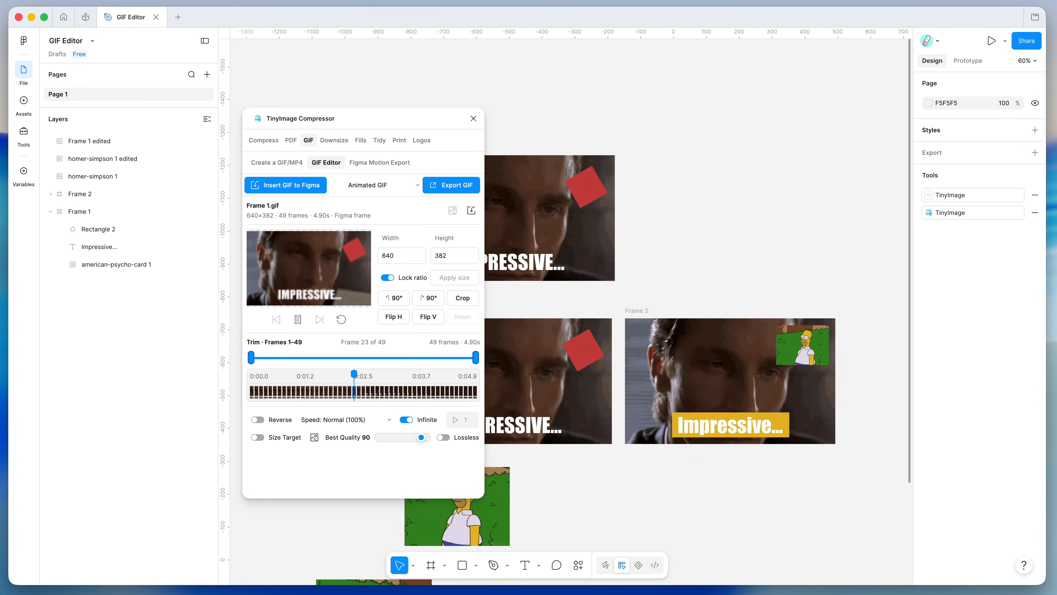
{"action": "left_click_drag", "start_coordinate": [654, 211], "coordinate": [803, 164]}
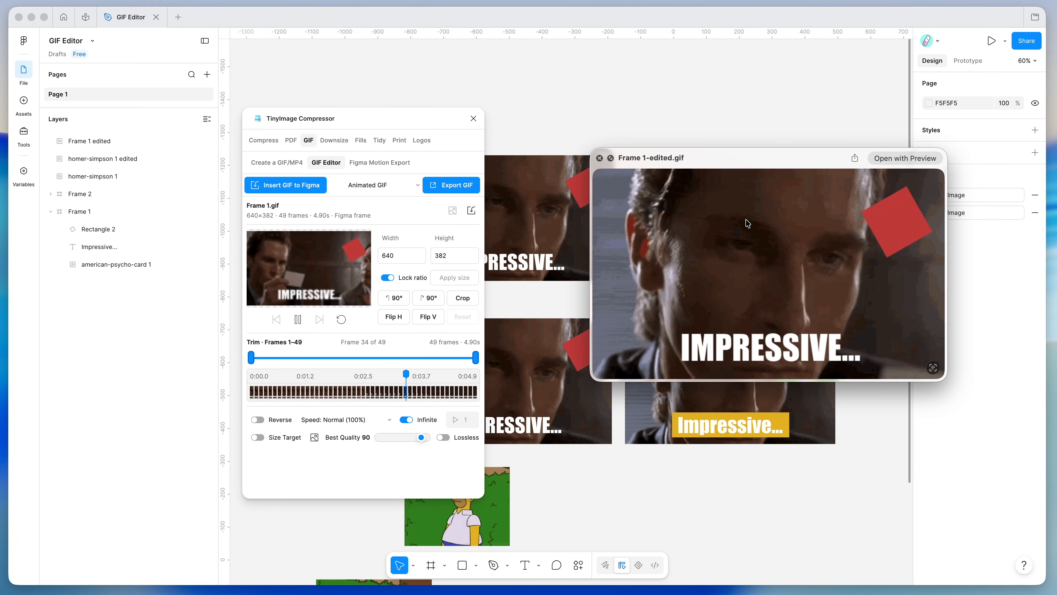
{"action": "left_click", "coordinate": [600, 158]}
- Set the plugin's export format to MP4 Video
{"action": "left_click", "coordinate": [377, 187]}
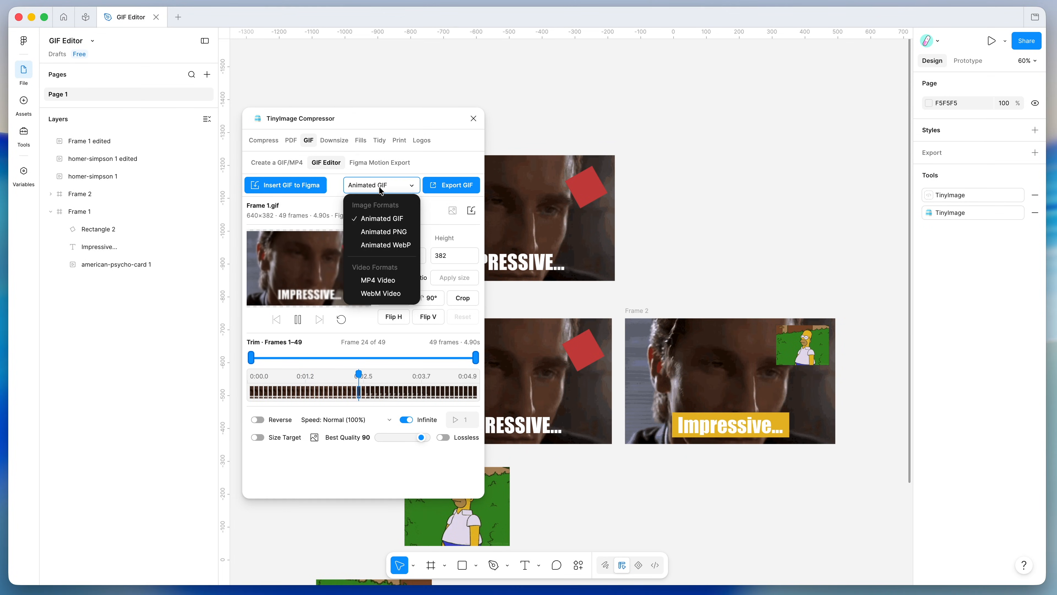
{"action": "left_click", "coordinate": [380, 280]}
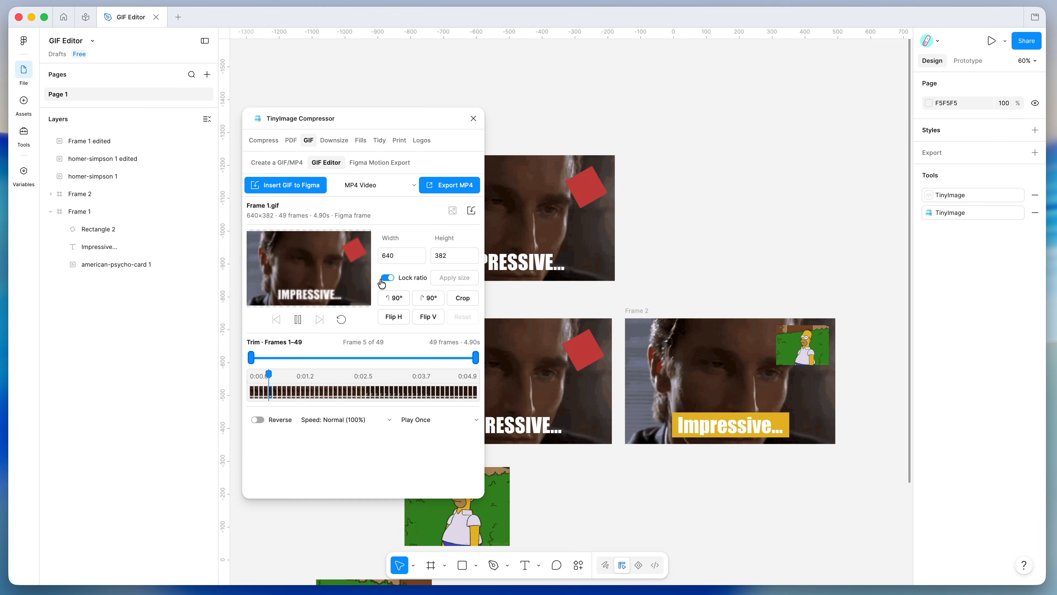
{"action": "left_click", "coordinate": [367, 186]}
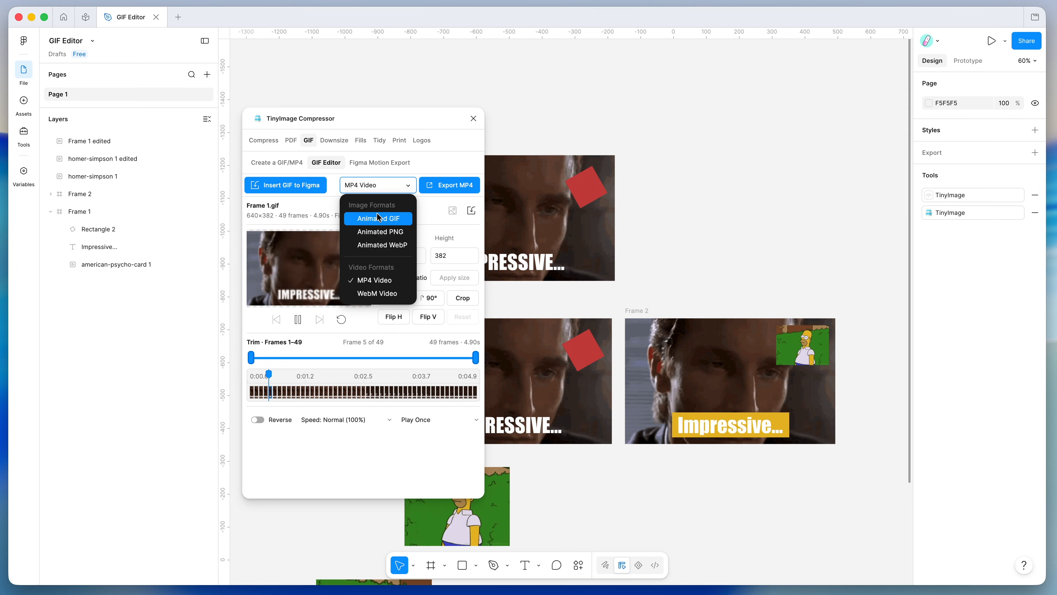
{"action": "left_click", "coordinate": [370, 280]}
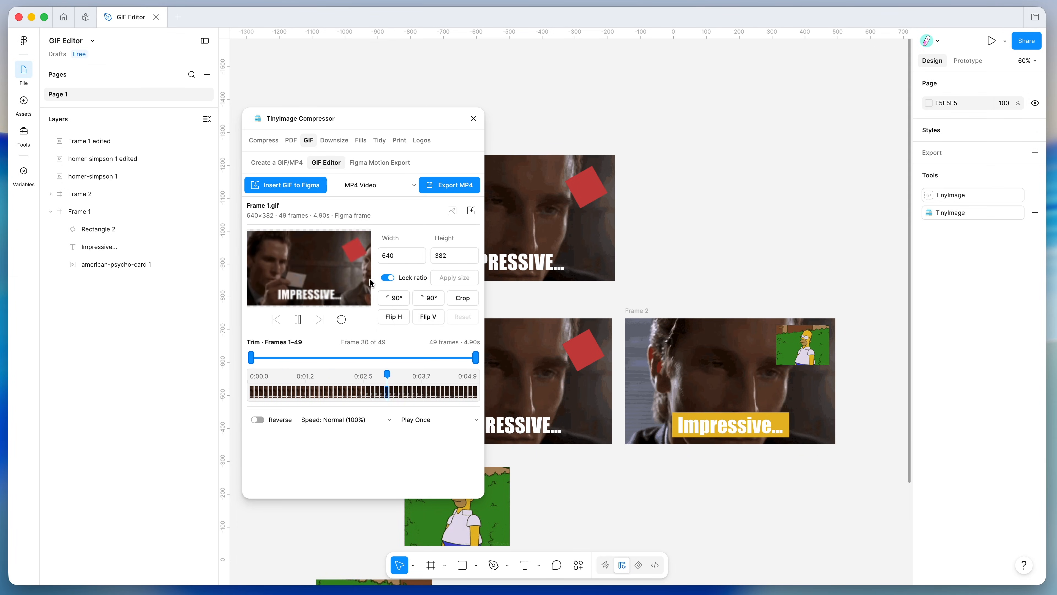
- Export Frame 1 as Frame 1-edited.mp4 to the Desktop and replay its preview
{"action": "left_click", "coordinate": [448, 186]}
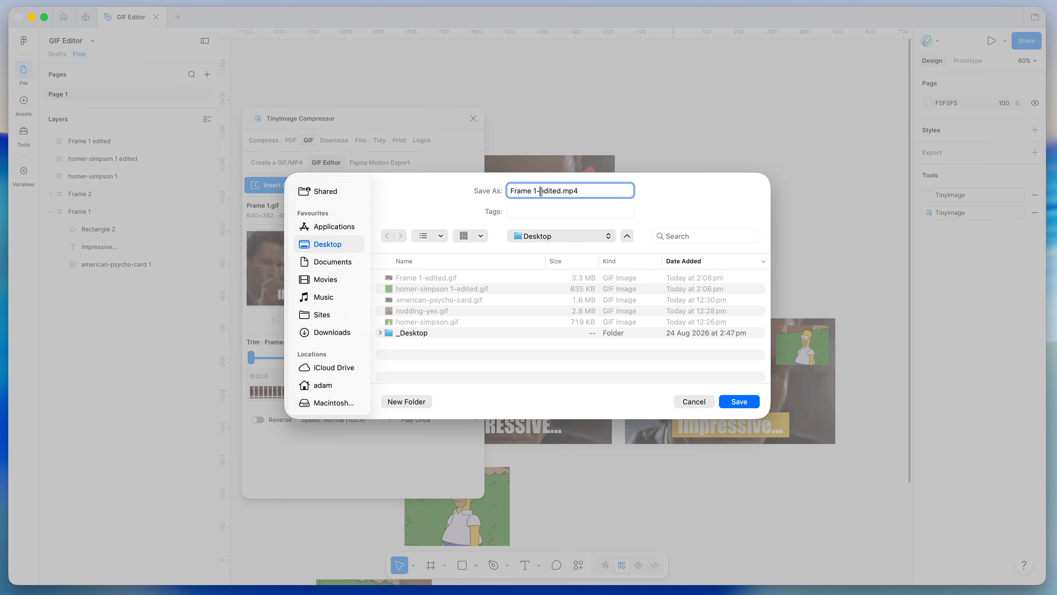
{"action": "left_click_drag", "start_coordinate": [592, 191], "coordinate": [568, 191]}
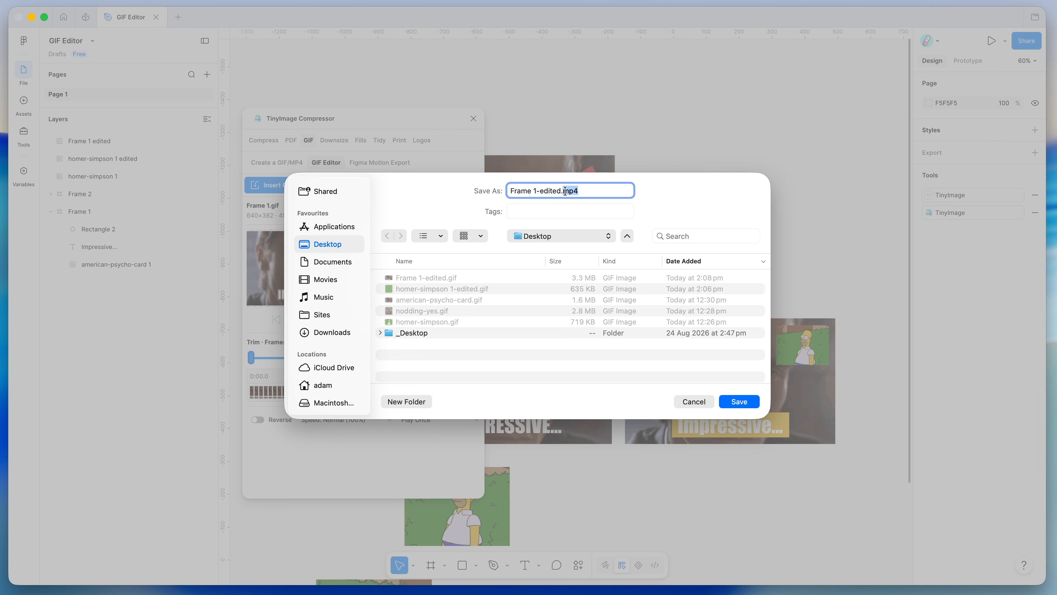
{"action": "left_click", "coordinate": [741, 401]}
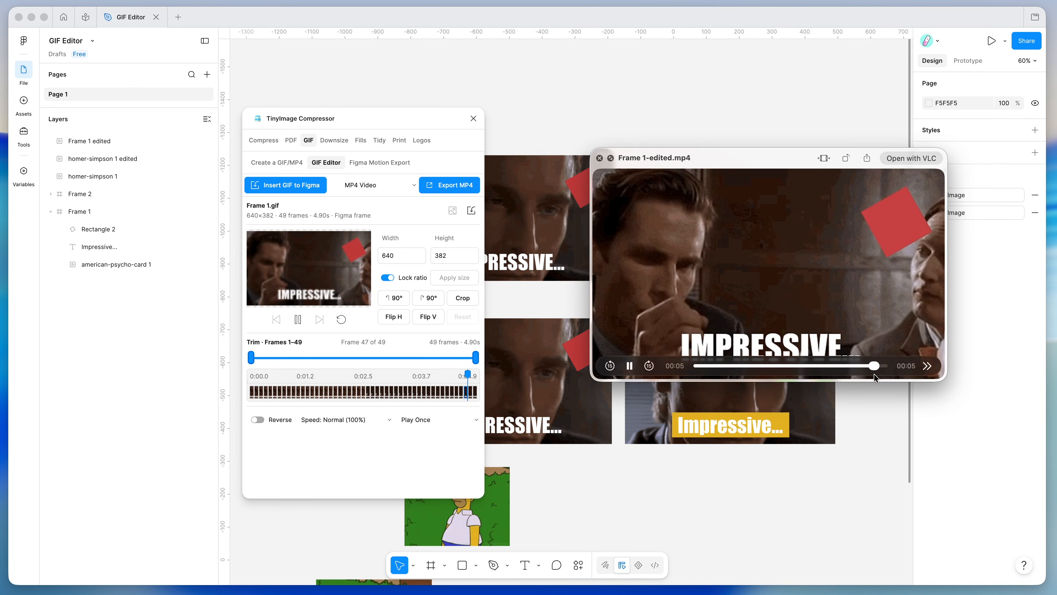
{"action": "left_click_drag", "start_coordinate": [822, 366], "coordinate": [712, 360]}
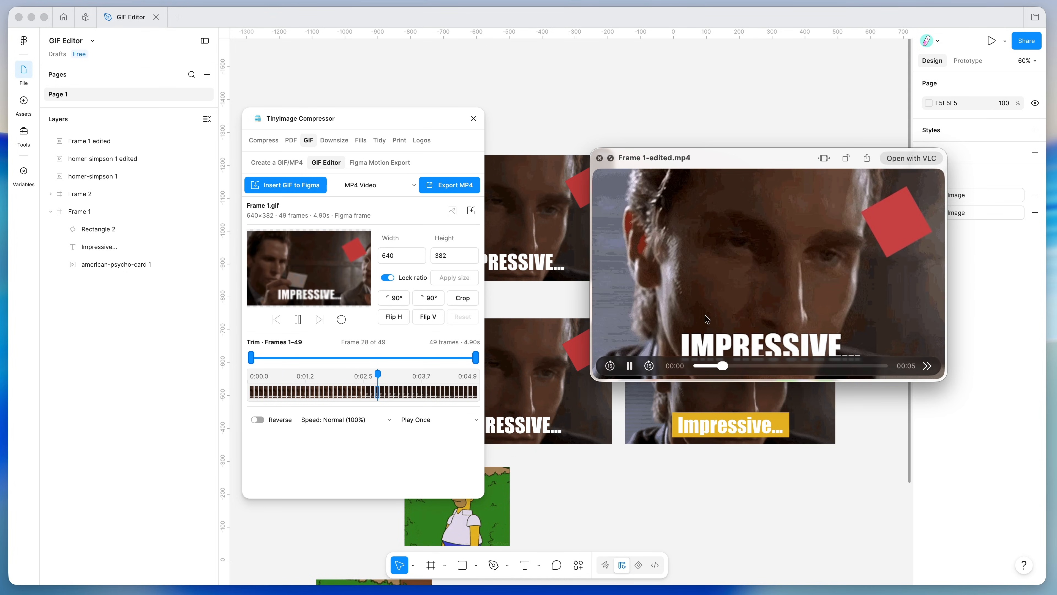
{"action": "left_click", "coordinate": [600, 158]}
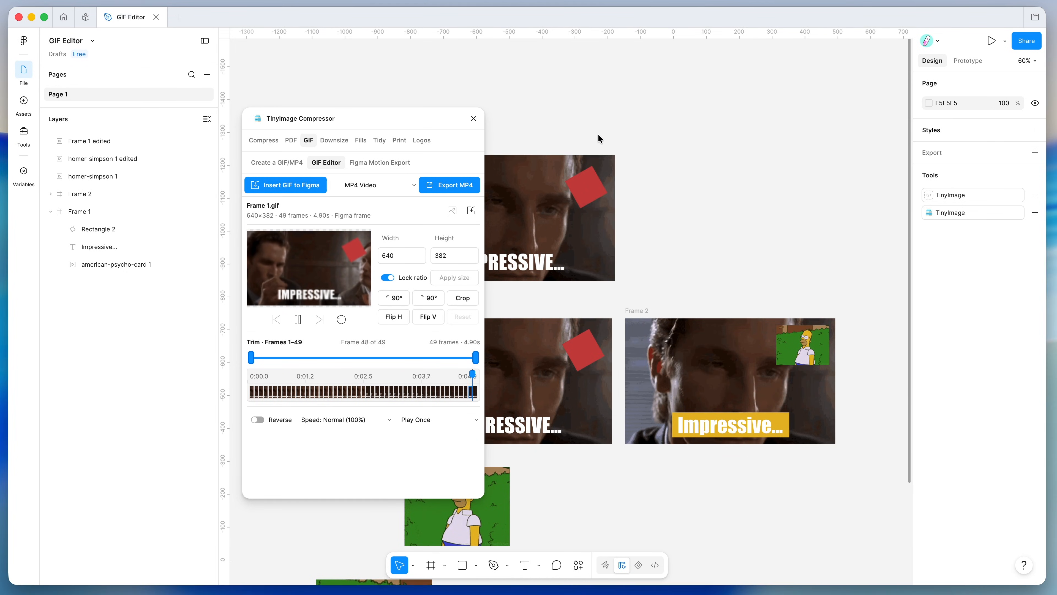
- Enlarge the homer-simpson 1 GIF in Frame 2 to 214×160
{"action": "scroll", "coordinate": [598, 134], "scroll_direction": "down", "scroll_amount": 4}
{"action": "scroll", "coordinate": [599, 135], "scroll_direction": "up", "scroll_amount": 3}
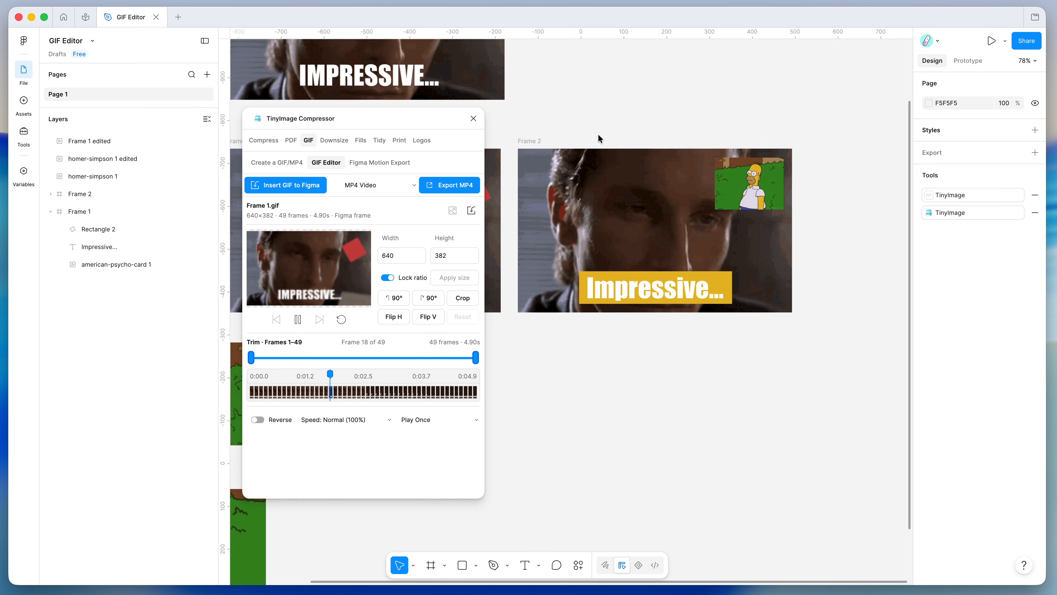
{"action": "left_click", "coordinate": [537, 155]}
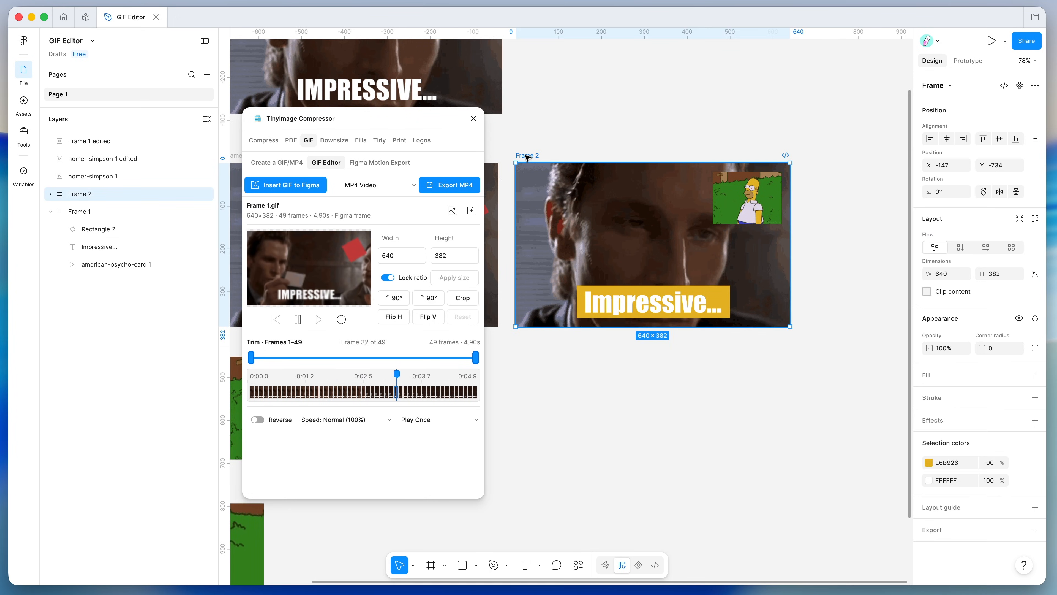
{"action": "left_click", "coordinate": [750, 205]}
{"action": "left_click", "coordinate": [530, 156]}
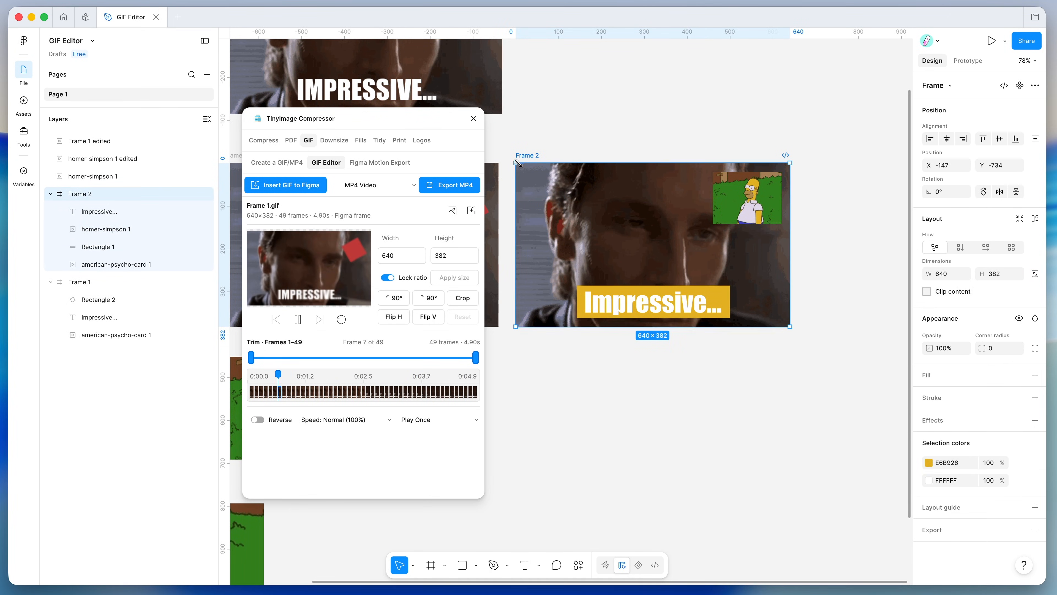
{"action": "left_click", "coordinate": [533, 137]}
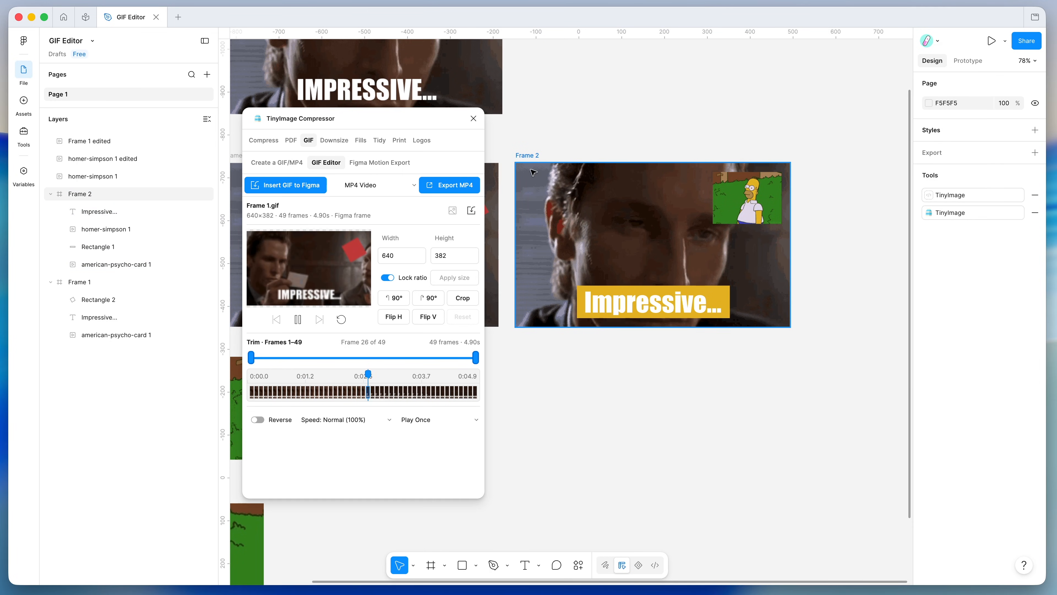
{"action": "left_click", "coordinate": [531, 160]}
{"action": "scroll", "coordinate": [529, 156], "scroll_direction": "up", "scroll_amount": 1}
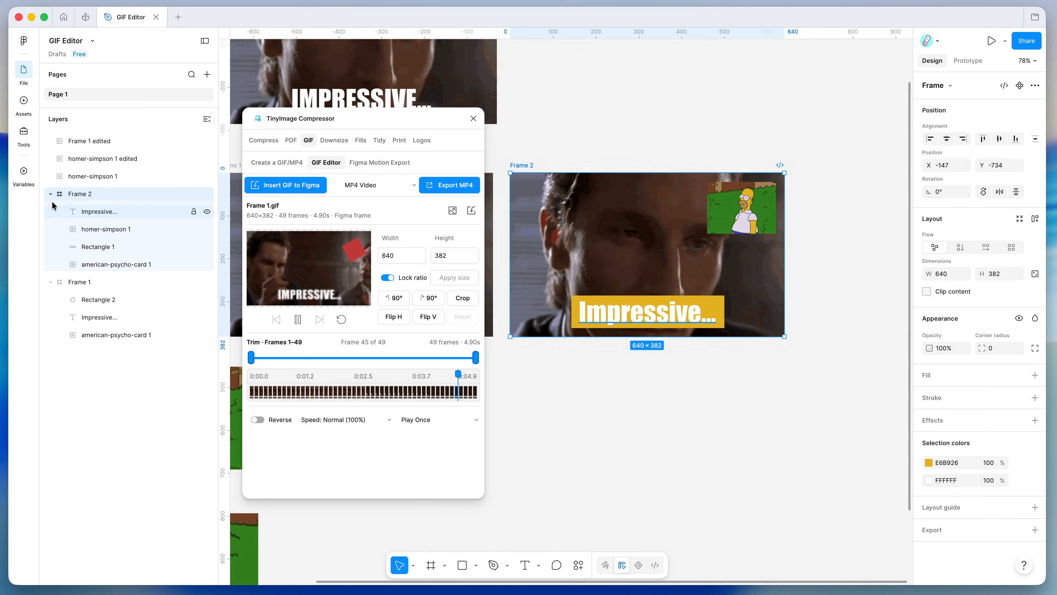
{"action": "left_click", "coordinate": [110, 261]}
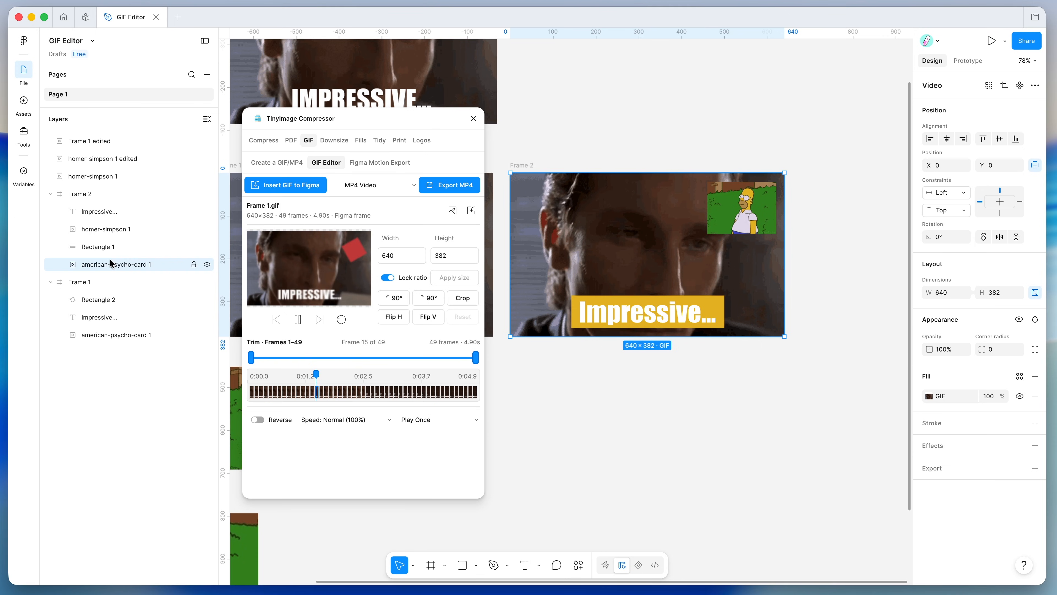
{"action": "left_click", "coordinate": [117, 231]}
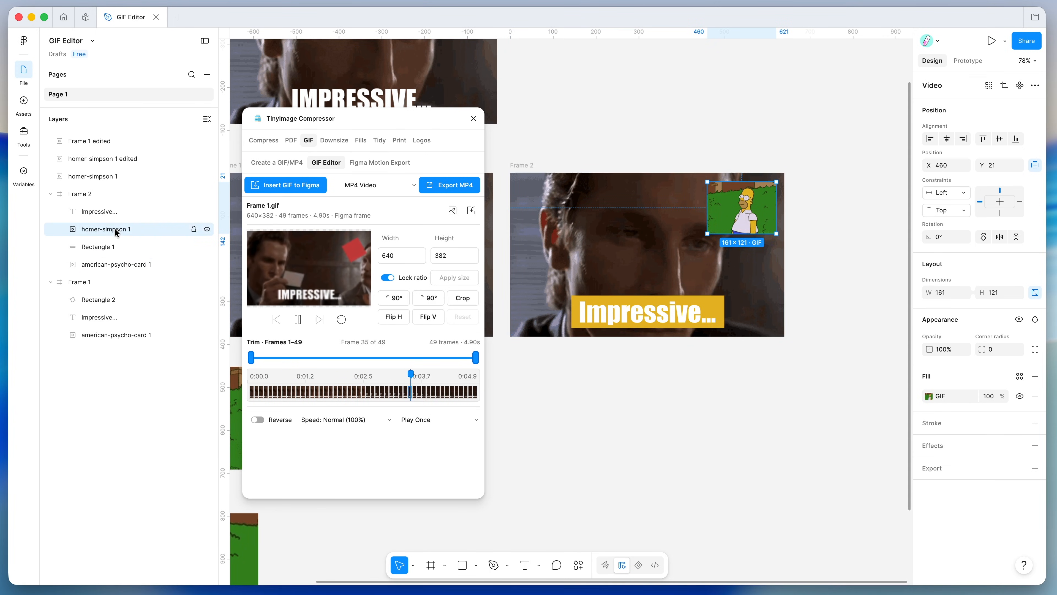
{"action": "left_click_drag", "start_coordinate": [709, 234], "coordinate": [685, 251]}
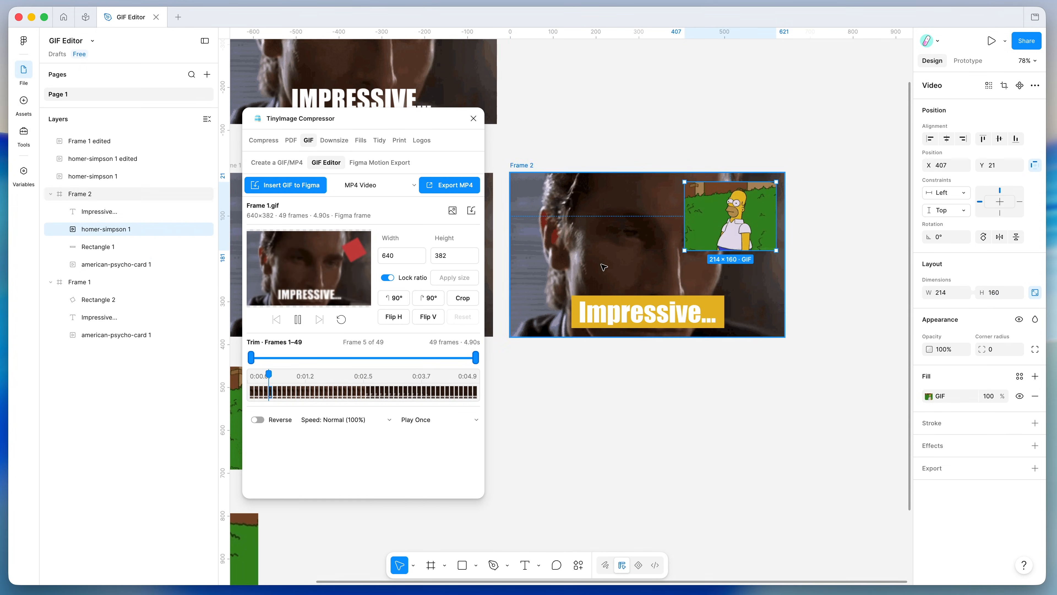
- Move homer-simpson 1 below Rectangle 1 in Frame 2's layer order
{"action": "scroll", "coordinate": [582, 278], "scroll_direction": "down", "scroll_amount": 5}
{"action": "scroll", "coordinate": [582, 278], "scroll_direction": "left", "scroll_amount": 9}
{"action": "left_click", "coordinate": [716, 179]}
{"action": "scroll", "coordinate": [720, 177], "scroll_direction": "right", "scroll_amount": 10}
{"action": "scroll", "coordinate": [720, 177], "scroll_direction": "up", "scroll_amount": 5}
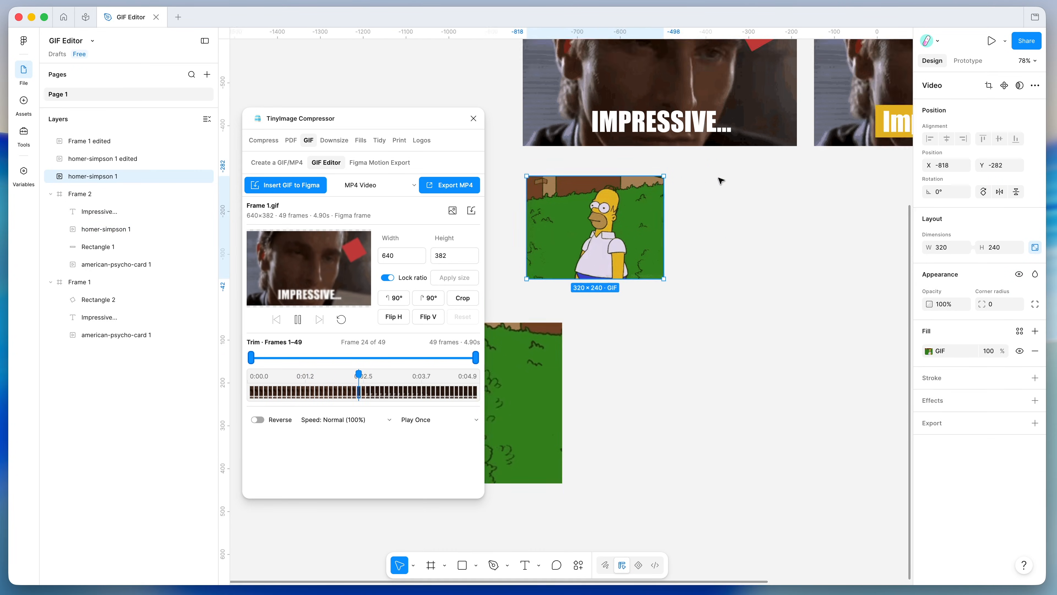
{"action": "scroll", "coordinate": [720, 180], "scroll_direction": "left", "scroll_amount": 3}
{"action": "left_click", "coordinate": [699, 202]}
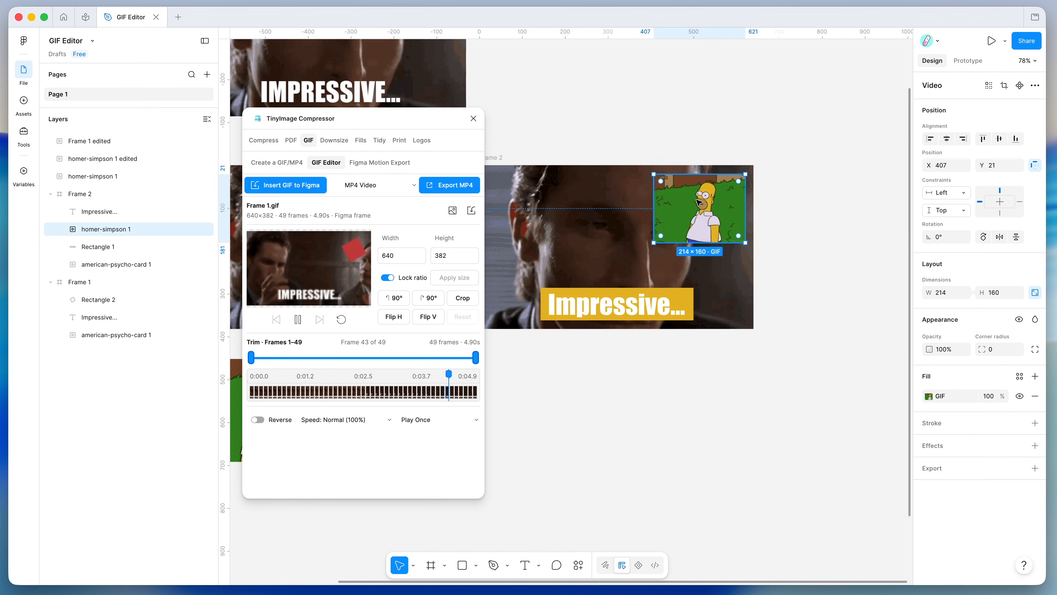
{"action": "left_click", "coordinate": [96, 194]}
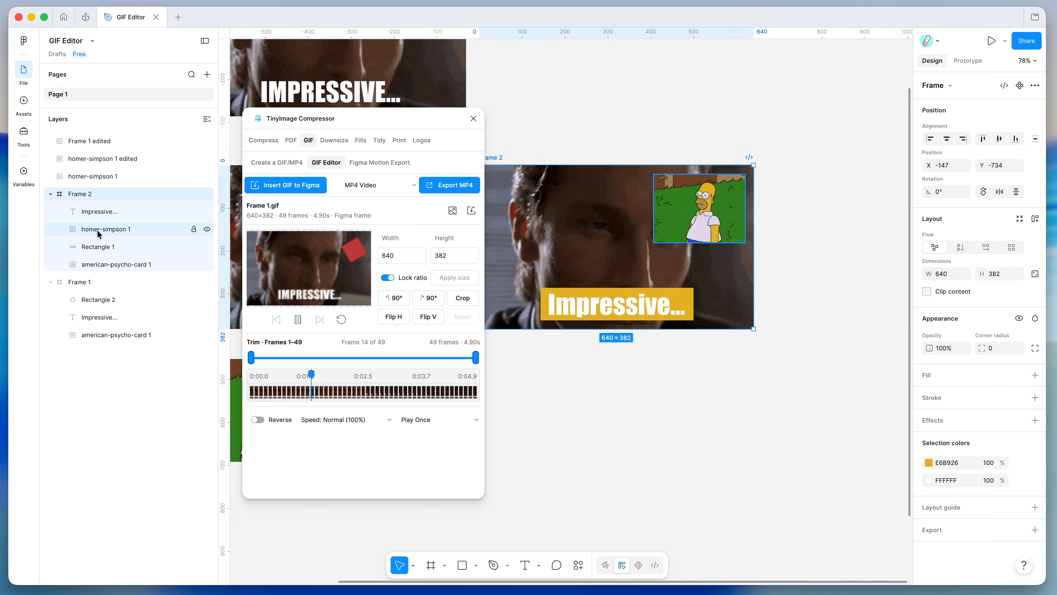
{"action": "left_click", "coordinate": [122, 230]}
{"action": "left_click_drag", "start_coordinate": [122, 232], "coordinate": [114, 261]}
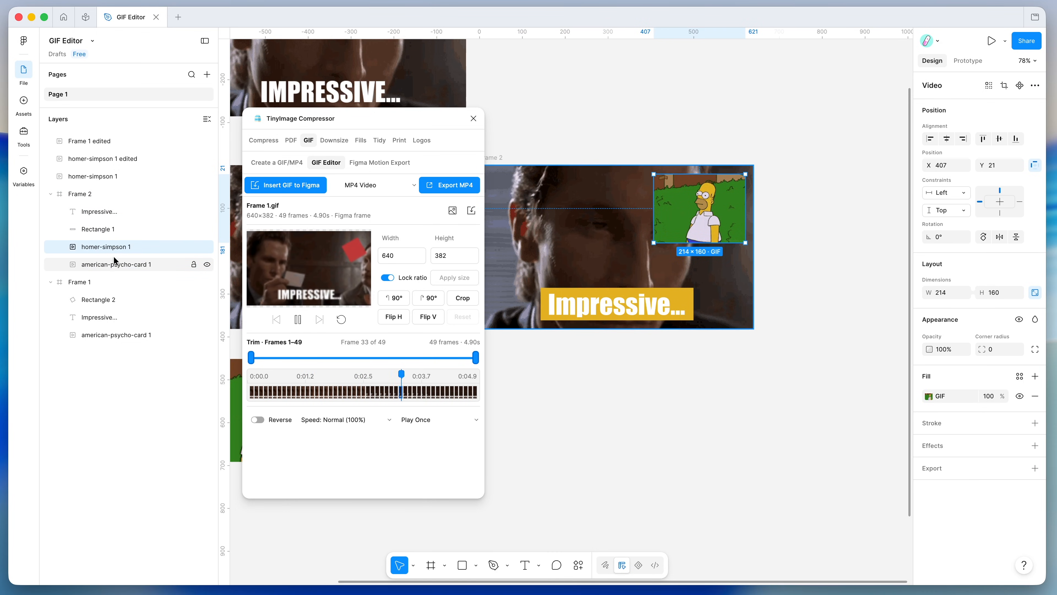
- Shift the yellow Rectangle 1 banner right from X 143 to X 157
{"action": "left_click", "coordinate": [117, 269]}
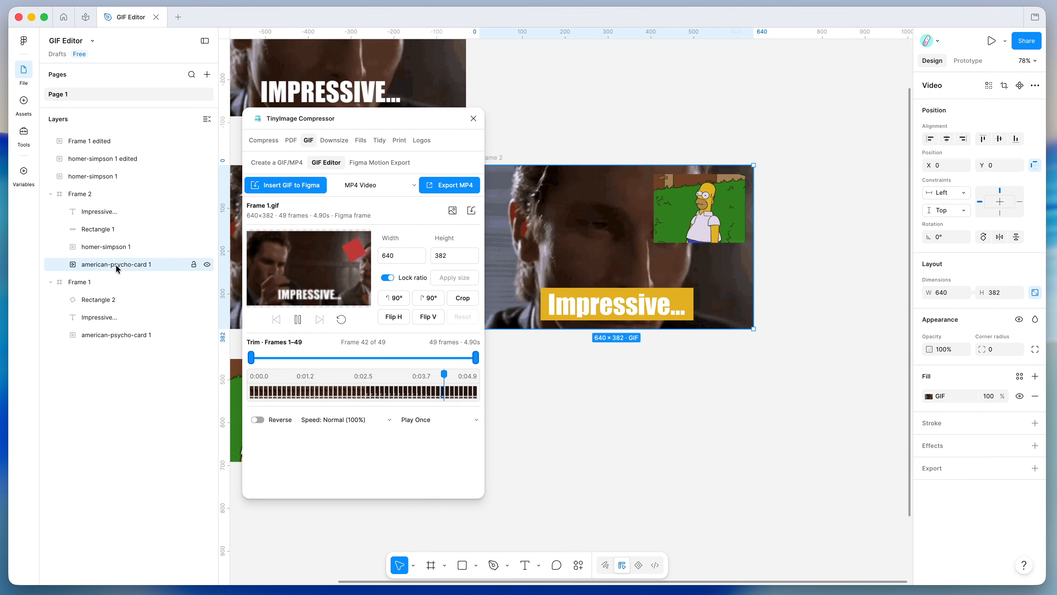
{"action": "left_click", "coordinate": [112, 249]}
{"action": "left_click", "coordinate": [105, 232]}
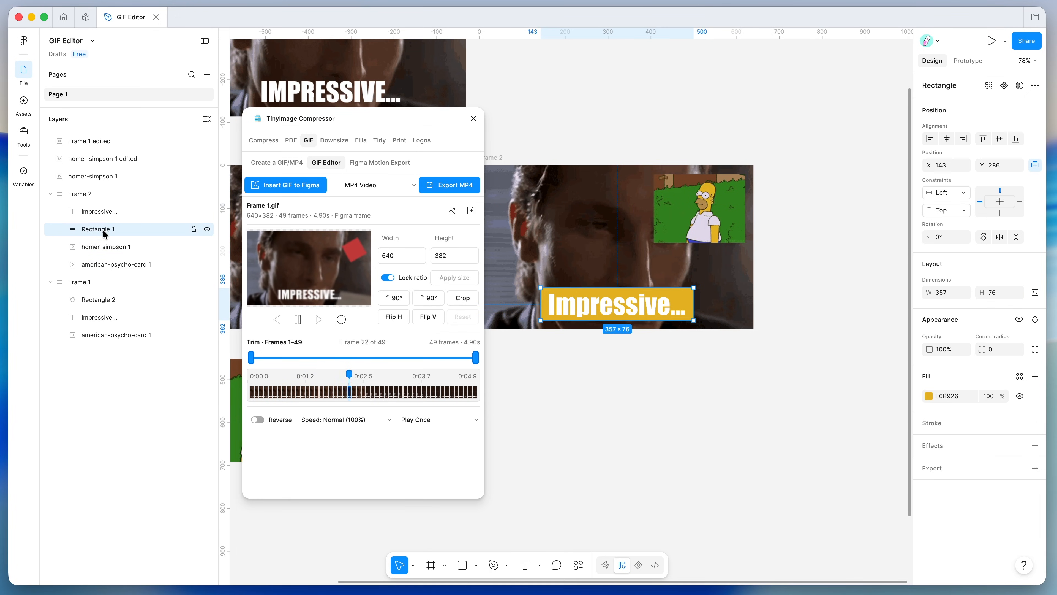
{"action": "left_click_drag", "start_coordinate": [678, 296], "coordinate": [685, 297]}
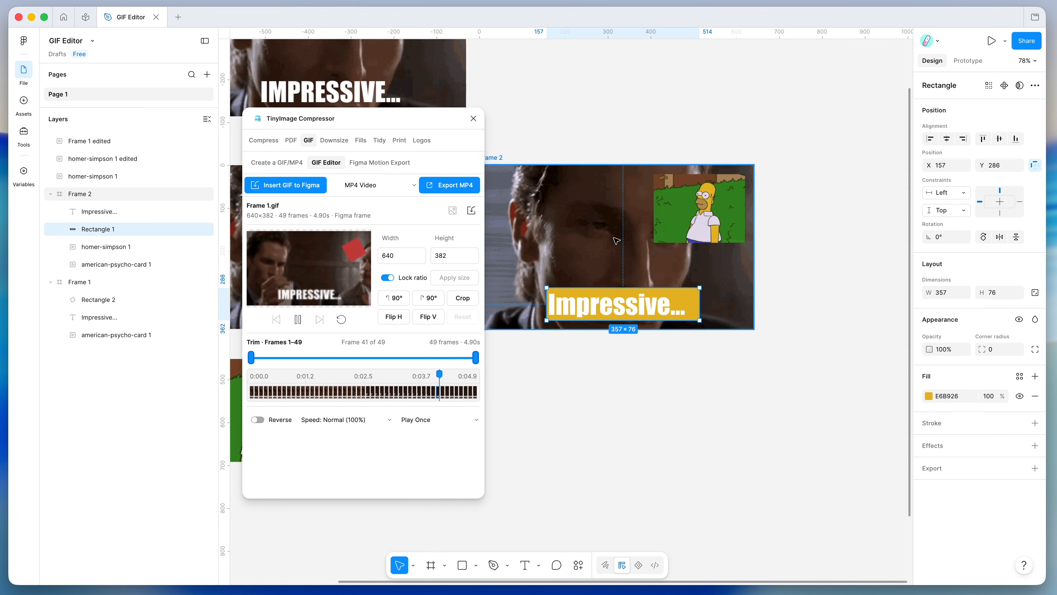
- Select the Frame 1 edited GIF, Frame 1's red square, and Frame 2's Impressive... text
{"action": "scroll", "coordinate": [649, 233], "scroll_direction": "left", "scroll_amount": 5}
{"action": "scroll", "coordinate": [649, 233], "scroll_direction": "up", "scroll_amount": 3}
{"action": "left_click", "coordinate": [645, 139]}
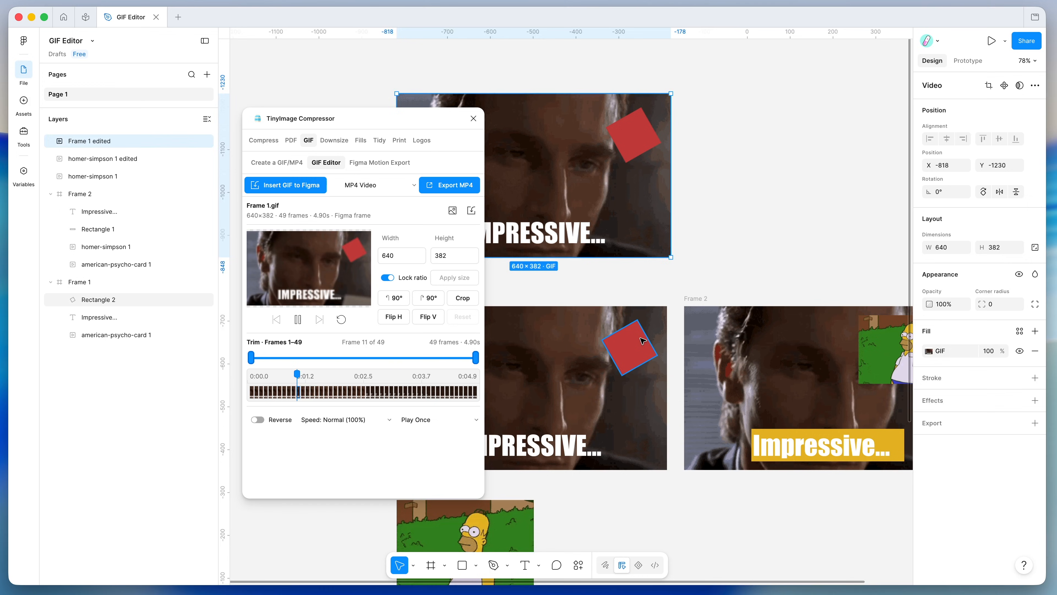
{"action": "left_click", "coordinate": [629, 350]}
{"action": "scroll", "coordinate": [641, 341], "scroll_direction": "down", "scroll_amount": 1}
{"action": "scroll", "coordinate": [641, 342], "scroll_direction": "left", "scroll_amount": 1}
{"action": "scroll", "coordinate": [643, 341], "scroll_direction": "right", "scroll_amount": 5}
{"action": "scroll", "coordinate": [643, 341], "scroll_direction": "down", "scroll_amount": 2}
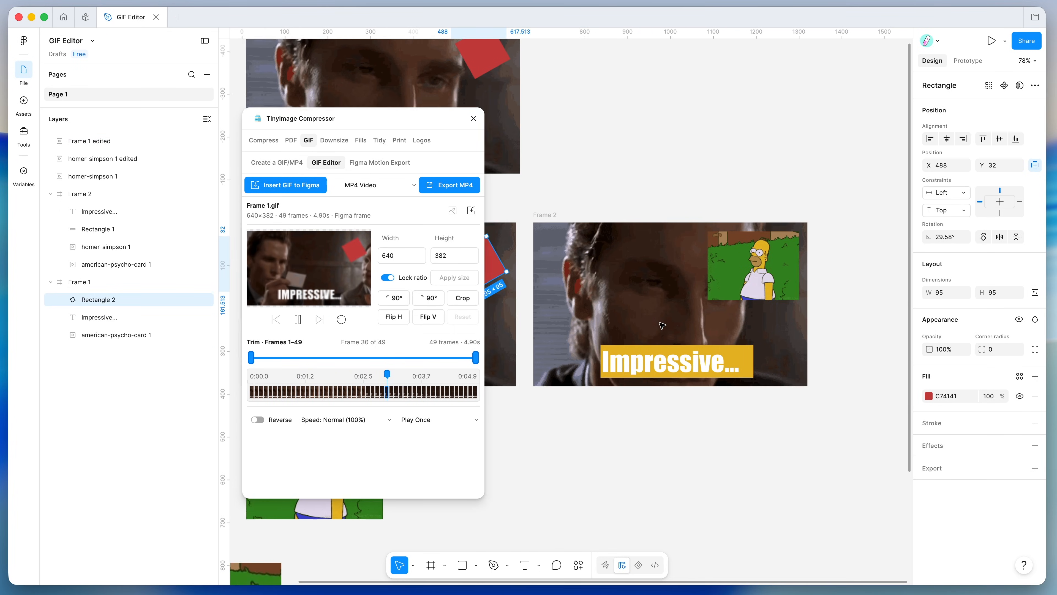
{"action": "left_click", "coordinate": [675, 362]}
{"action": "scroll", "coordinate": [675, 362], "scroll_direction": "up", "scroll_amount": 3}
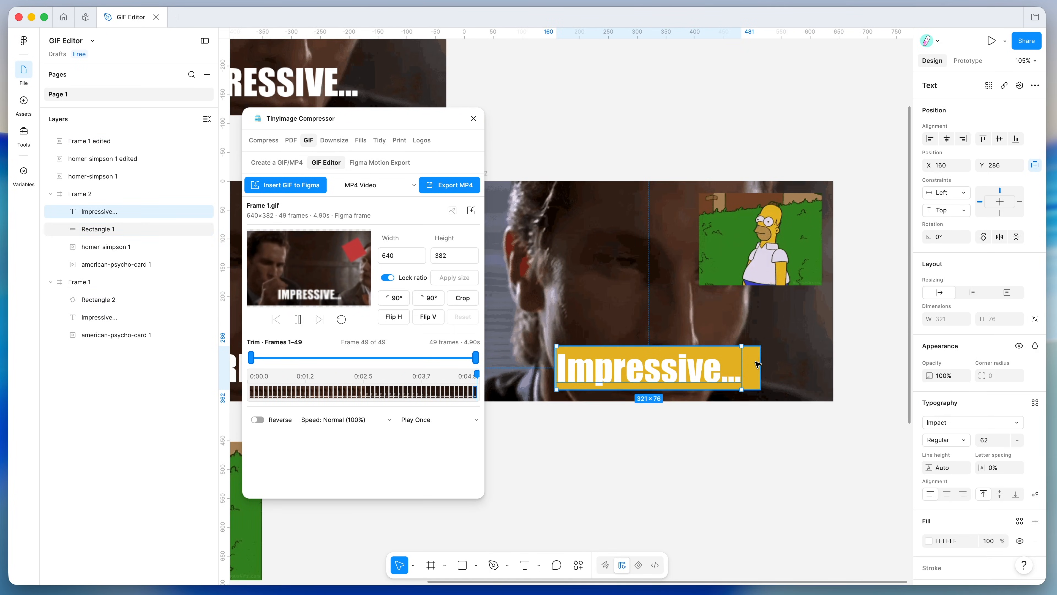
- Nudge the rectangle behind Impressive... and change its fill to blue 2626E6
{"action": "left_click", "coordinate": [732, 363]}
{"action": "mouse_move", "coordinate": [754, 364]}
{"action": "left_mouse_down"}
{"action": "mouse_move", "coordinate": [748, 339]}
{"action": "mouse_move", "coordinate": [744, 354]}
{"action": "left_mouse_up"}
{"action": "left_click", "coordinate": [929, 396]}
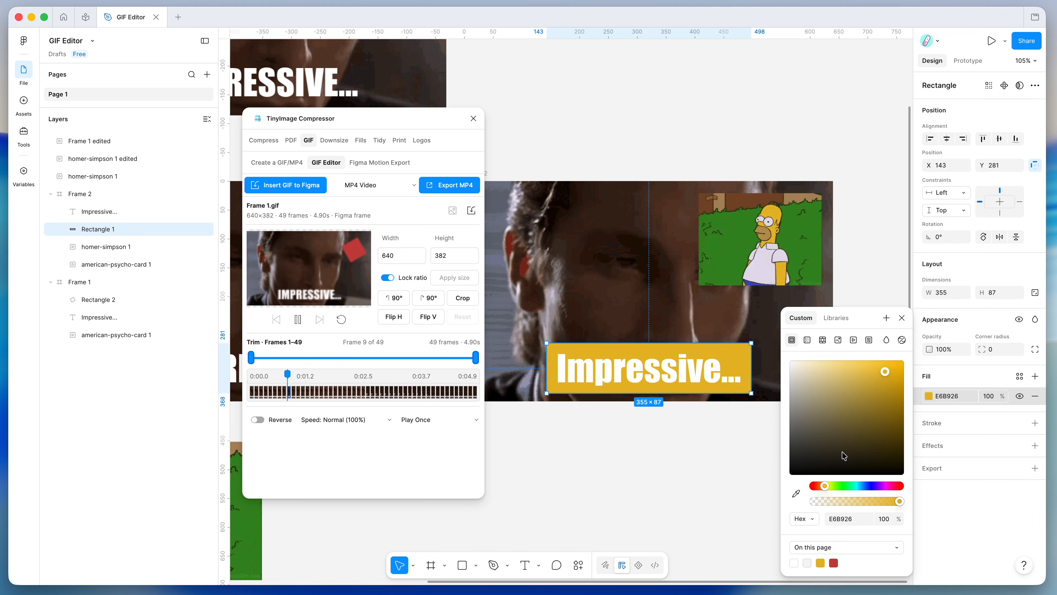
{"action": "left_click", "coordinate": [872, 487]}
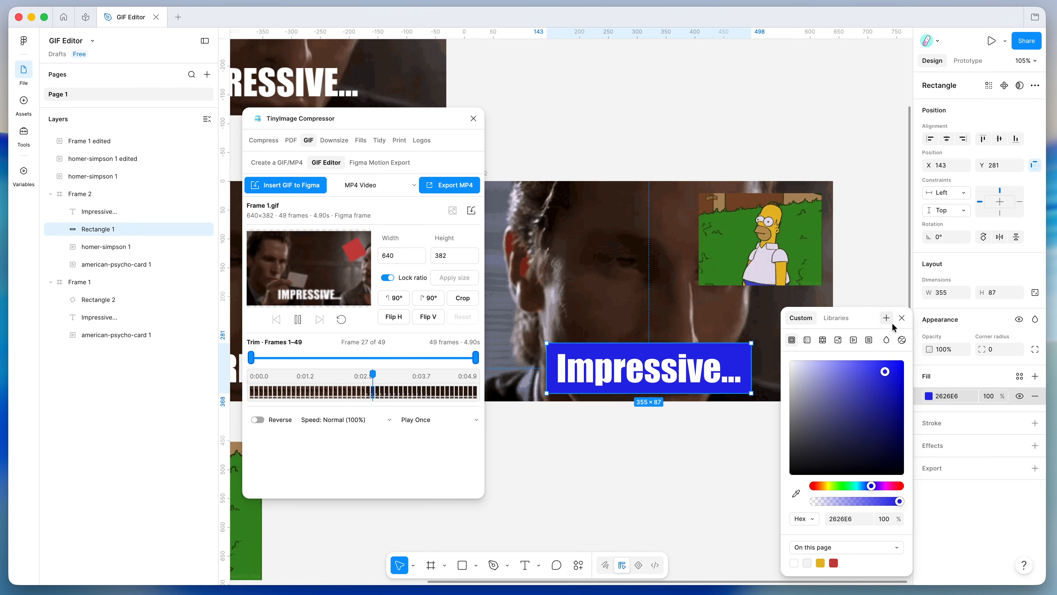
{"action": "left_click", "coordinate": [902, 318]}
- Load Frame 2 into the GIF Editor as a 640×382, 81-frame, 4.90 s GIF
{"action": "left_click", "coordinate": [727, 245]}
{"action": "key", "text": "Escape"}
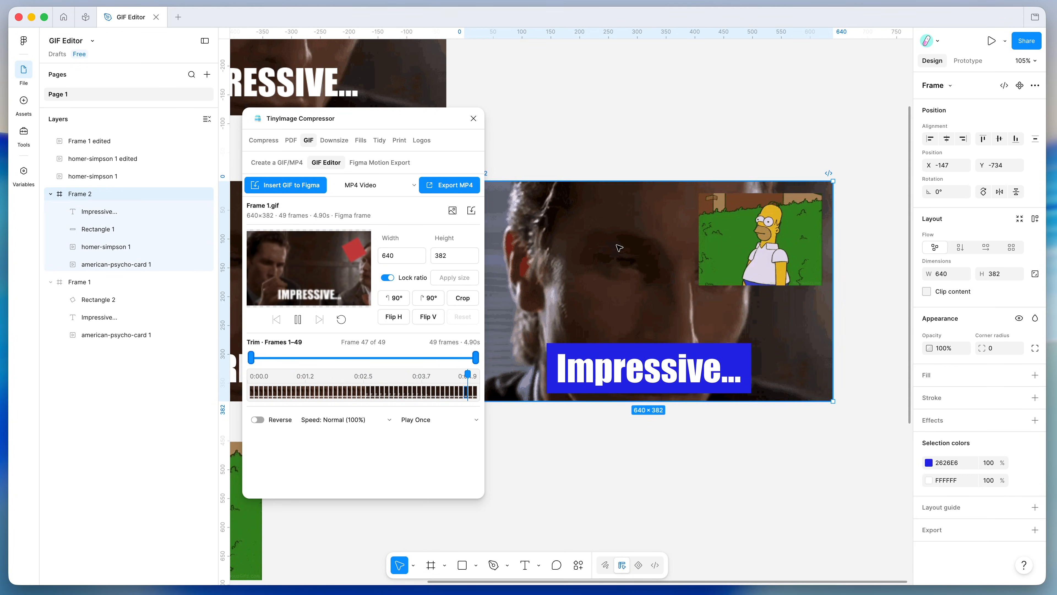
{"action": "scroll", "coordinate": [587, 165], "scroll_direction": "left", "scroll_amount": 1}
{"action": "scroll", "coordinate": [586, 165], "scroll_direction": "up", "scroll_amount": 1}
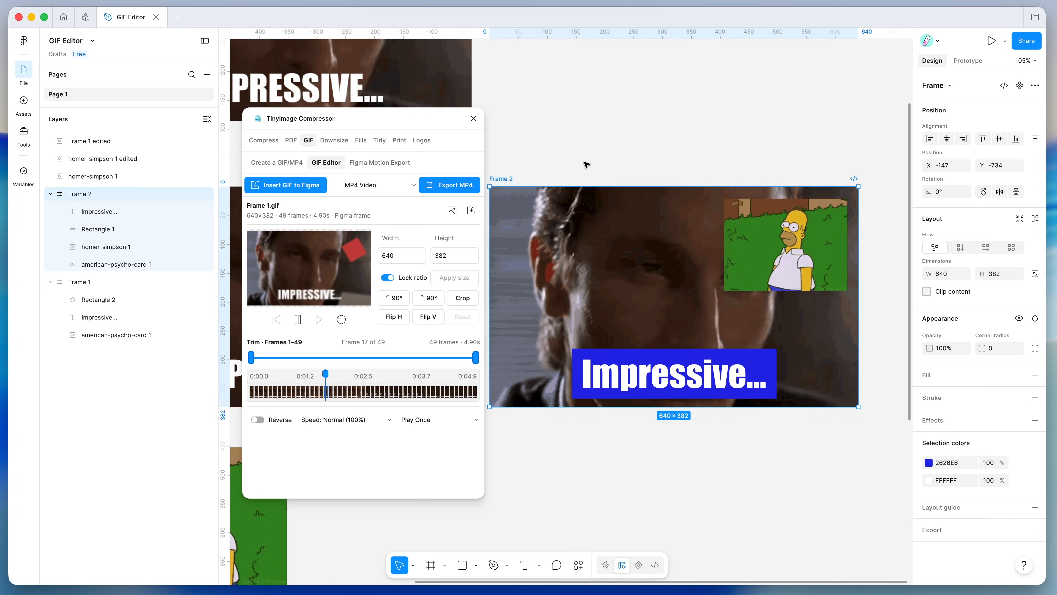
{"action": "scroll", "coordinate": [541, 183], "scroll_direction": "left", "scroll_amount": 3}
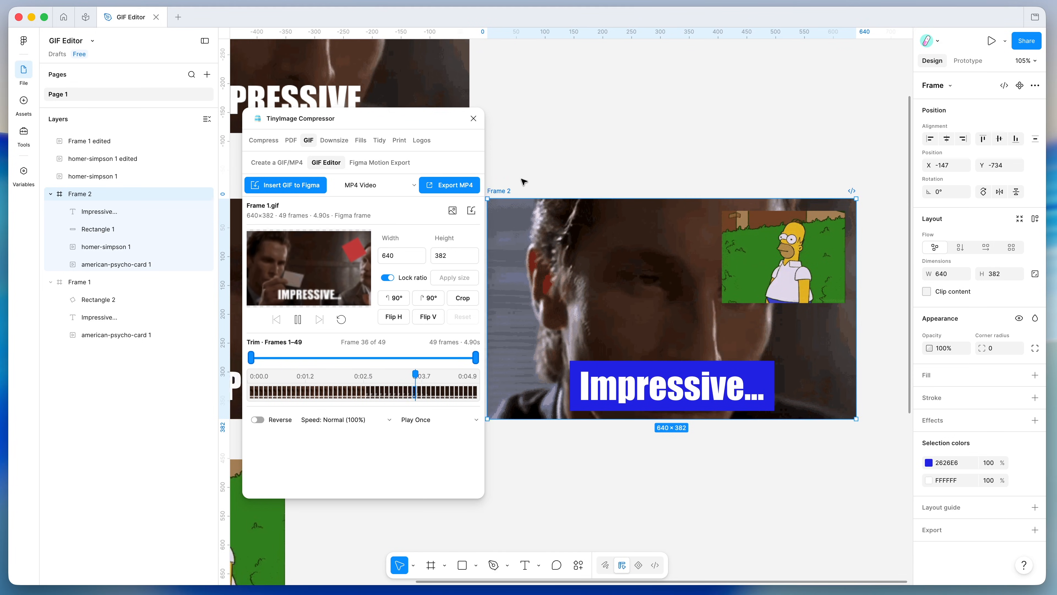
{"action": "left_click", "coordinate": [453, 210]}
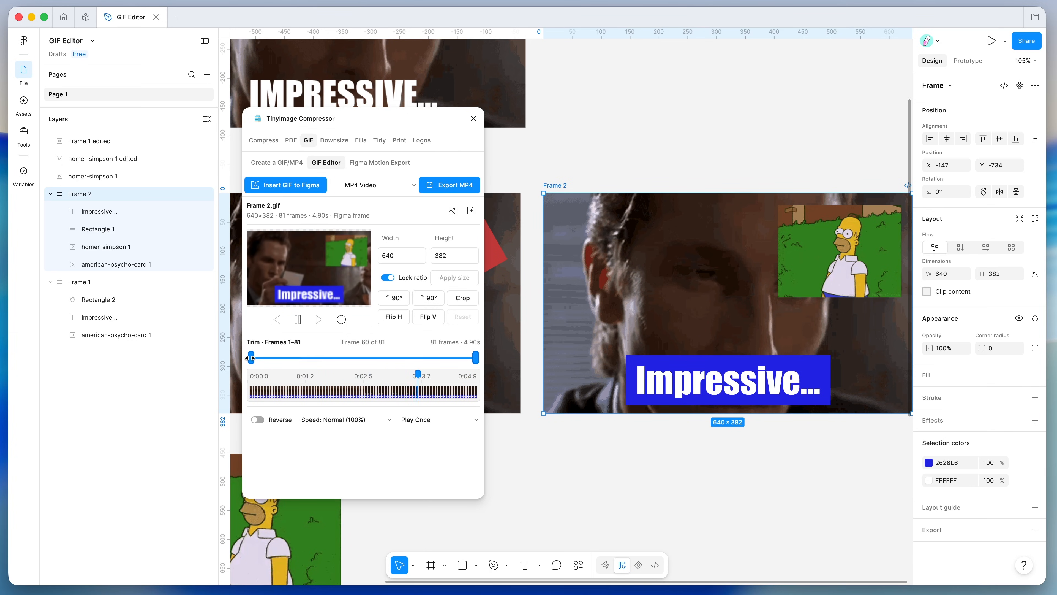
- Trim Frame 2's GIF to frames 3–40 (38 frames, 2.20 s), reverse it, and insert it
{"action": "left_click_drag", "start_coordinate": [251, 358], "coordinate": [319, 359]}
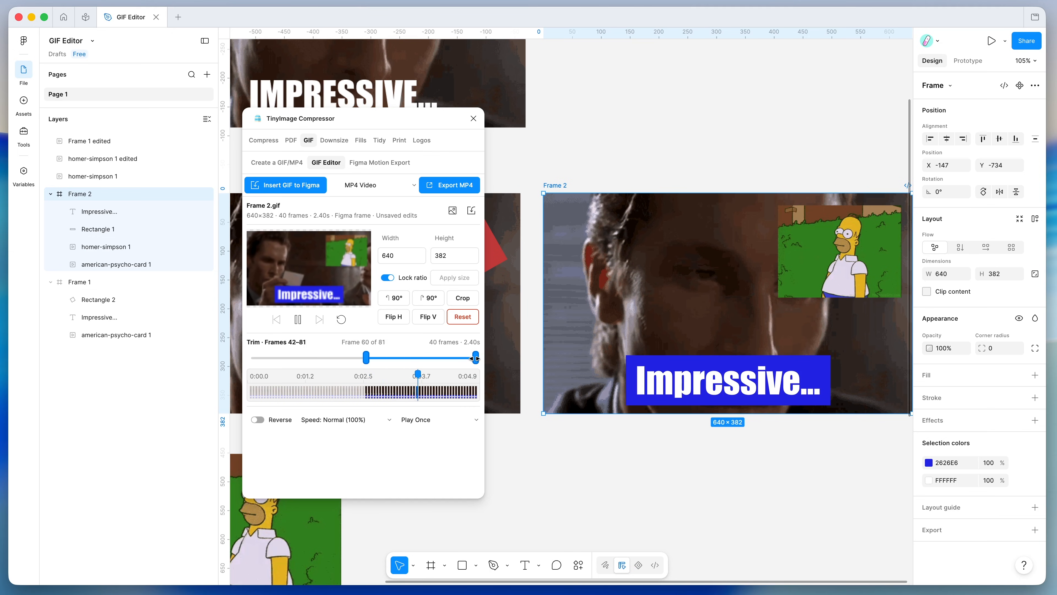
{"action": "left_click_drag", "start_coordinate": [476, 357], "coordinate": [450, 358]}
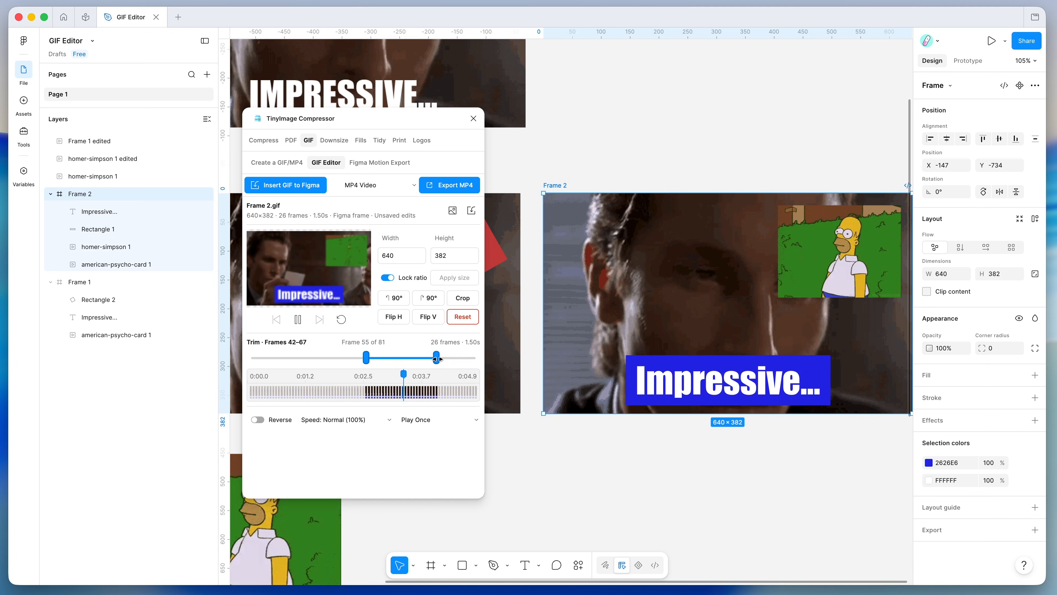
{"action": "left_click_drag", "start_coordinate": [438, 358], "coordinate": [471, 358]}
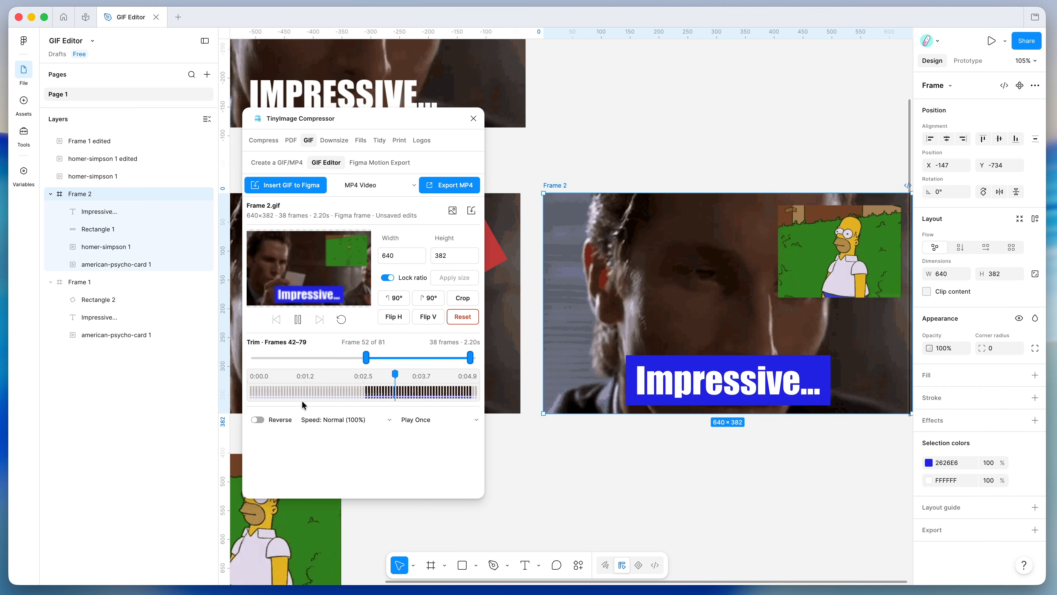
{"action": "left_click", "coordinate": [277, 420]}
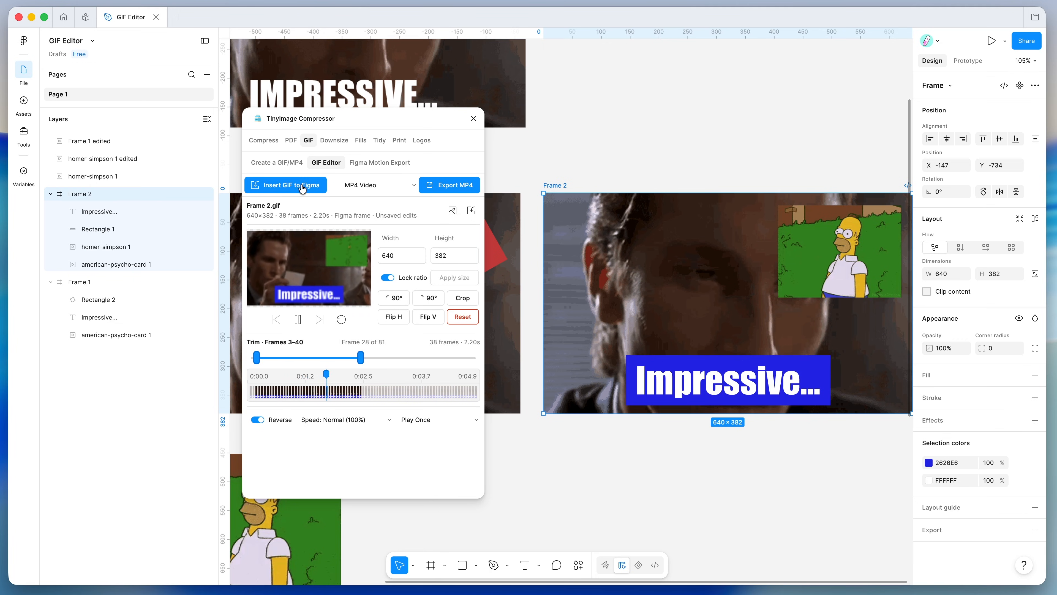
{"action": "left_click", "coordinate": [279, 186]}
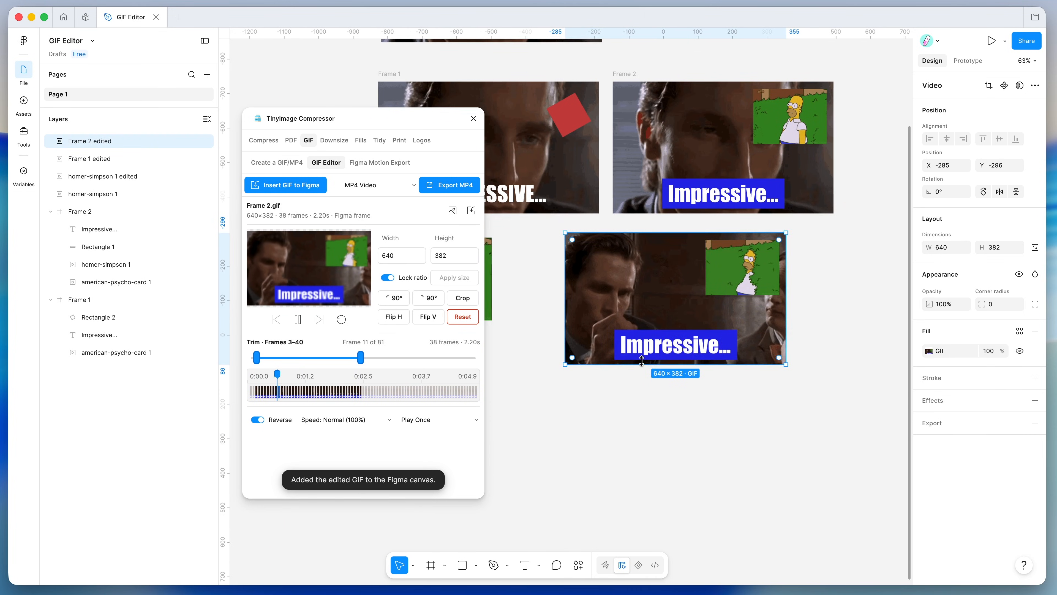
- Preview the Frame 2 edited GIF fill with its blue caption and Homer clip, then deselect it
{"action": "left_click", "coordinate": [928, 351]}
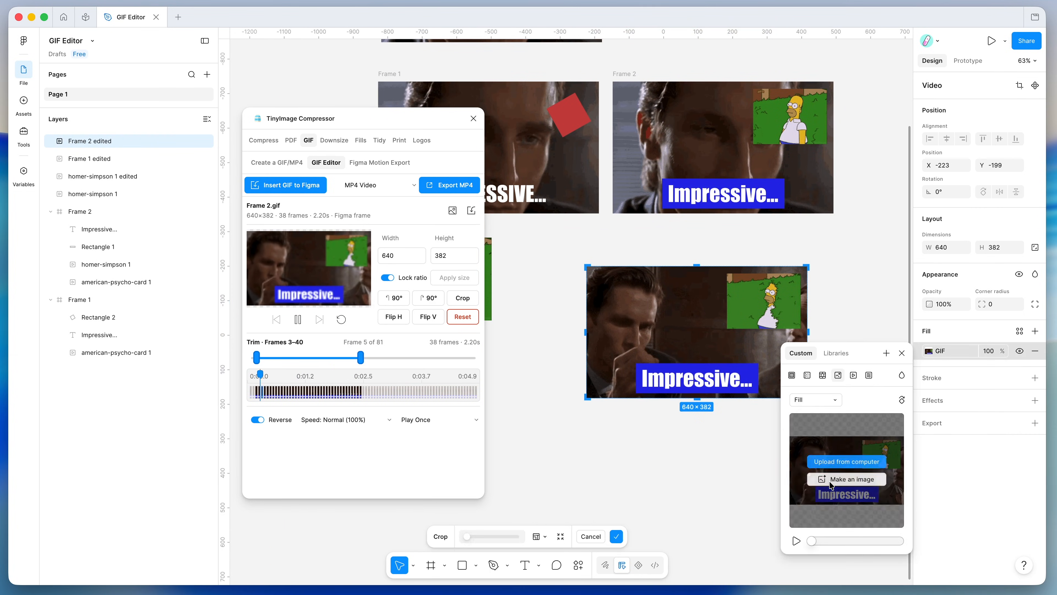
{"action": "left_click", "coordinate": [797, 541]}
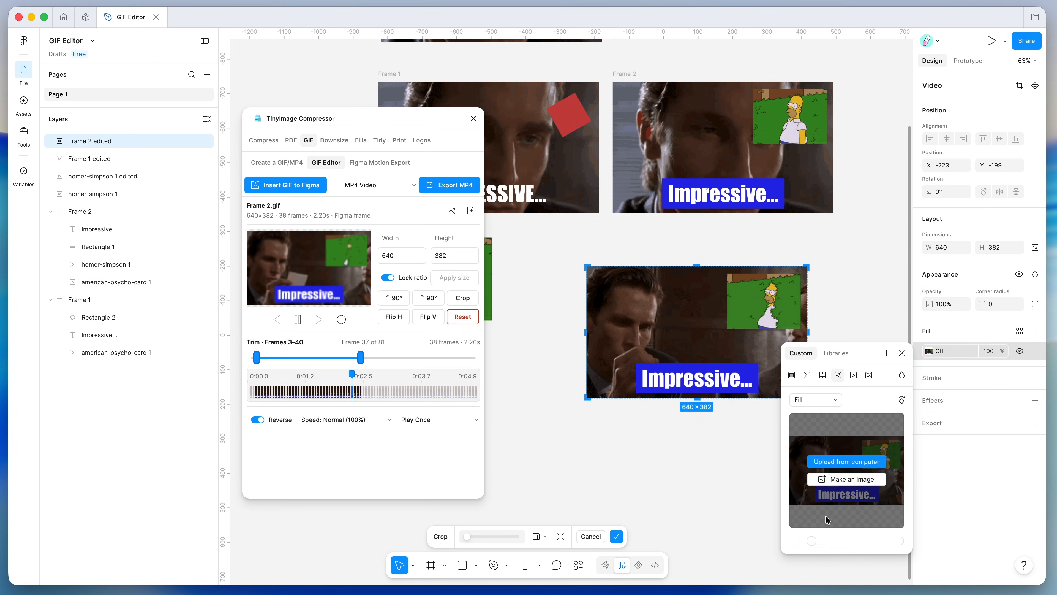
{"action": "mouse_move", "coordinate": [881, 449]}
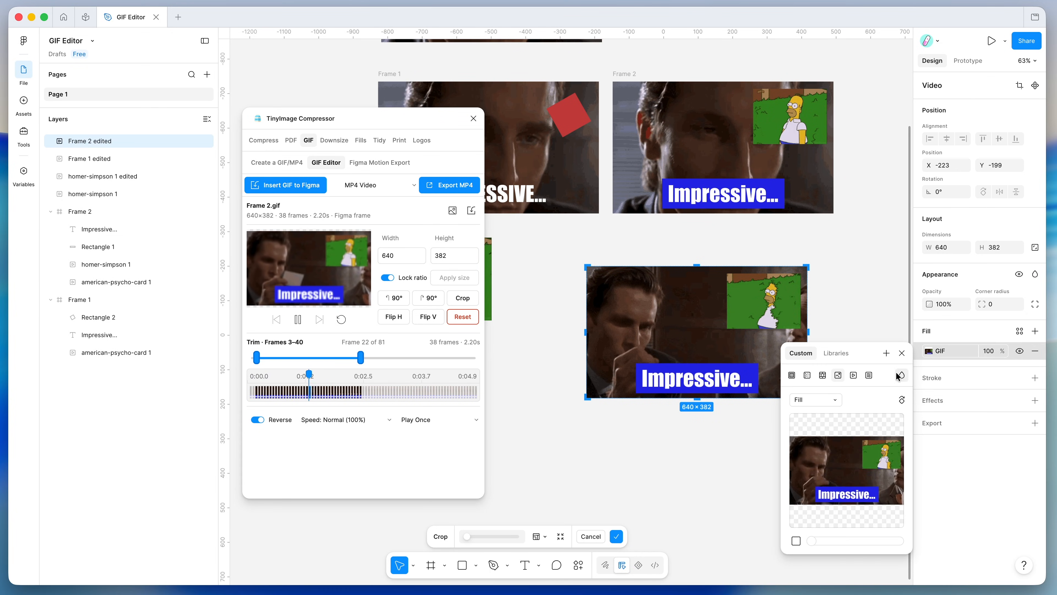
{"action": "left_click", "coordinate": [901, 355]}
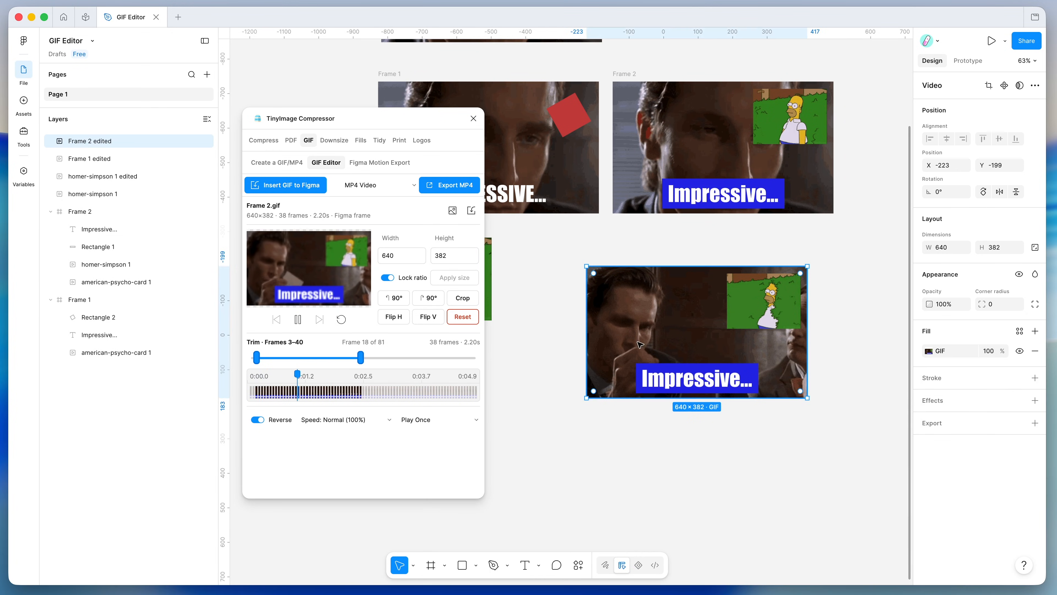
{"action": "scroll", "coordinate": [640, 343], "scroll_direction": "up", "scroll_amount": 2}
{"action": "scroll", "coordinate": [640, 344], "scroll_direction": "right", "scroll_amount": 1}
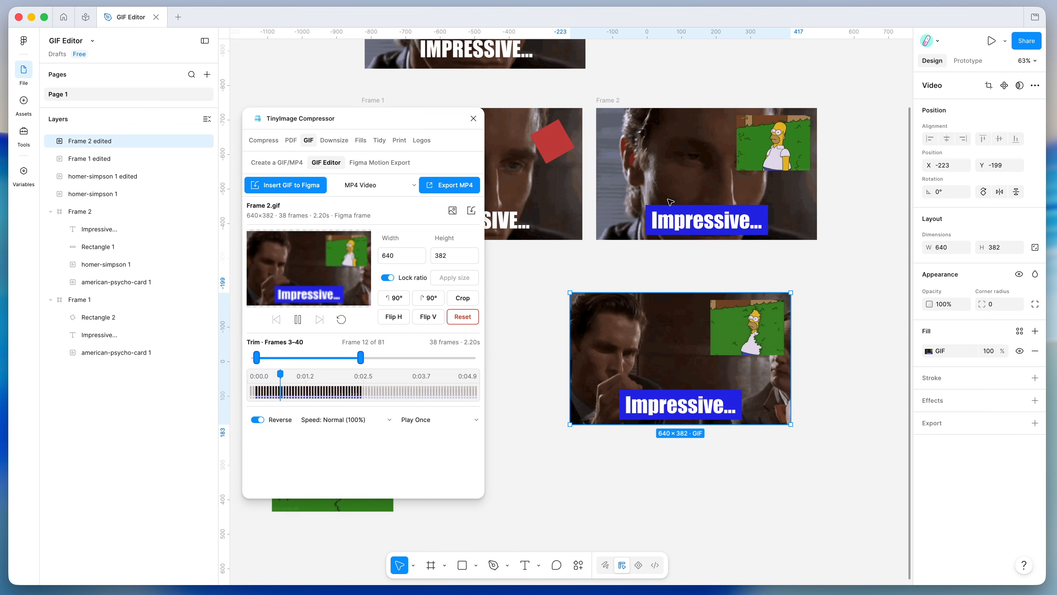
{"action": "scroll", "coordinate": [671, 202], "scroll_direction": "up", "scroll_amount": 2}
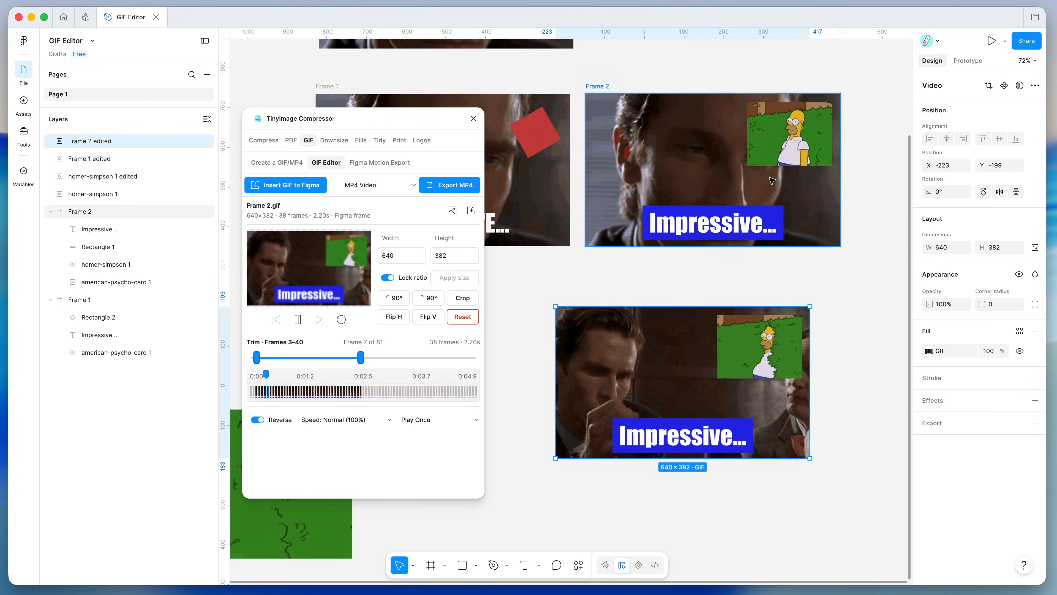
{"action": "scroll", "coordinate": [649, 252], "scroll_direction": "down", "scroll_amount": 3}
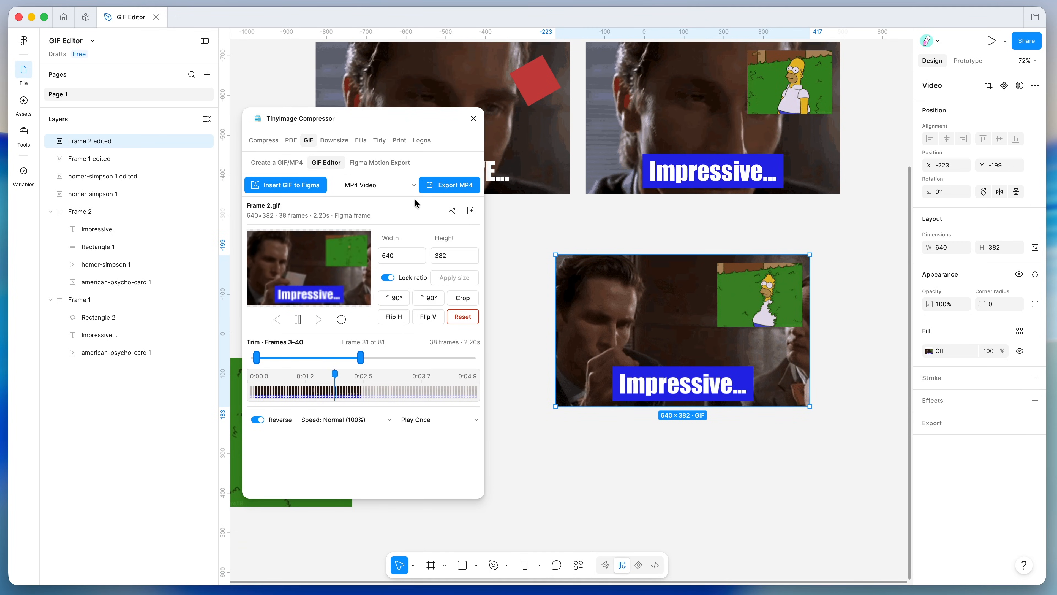
{"action": "left_click", "coordinate": [477, 210]}
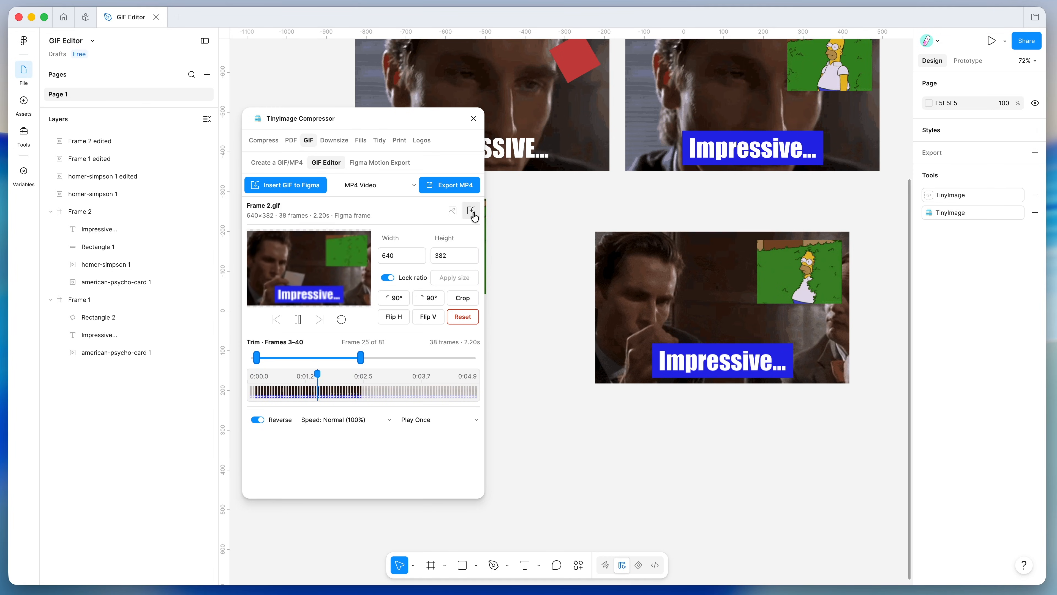
- Open nodding-yes.gif from the Desktop in the GIF Editor (244×256, 103 frames, 5.15 s)
{"action": "left_click", "coordinate": [471, 212]}
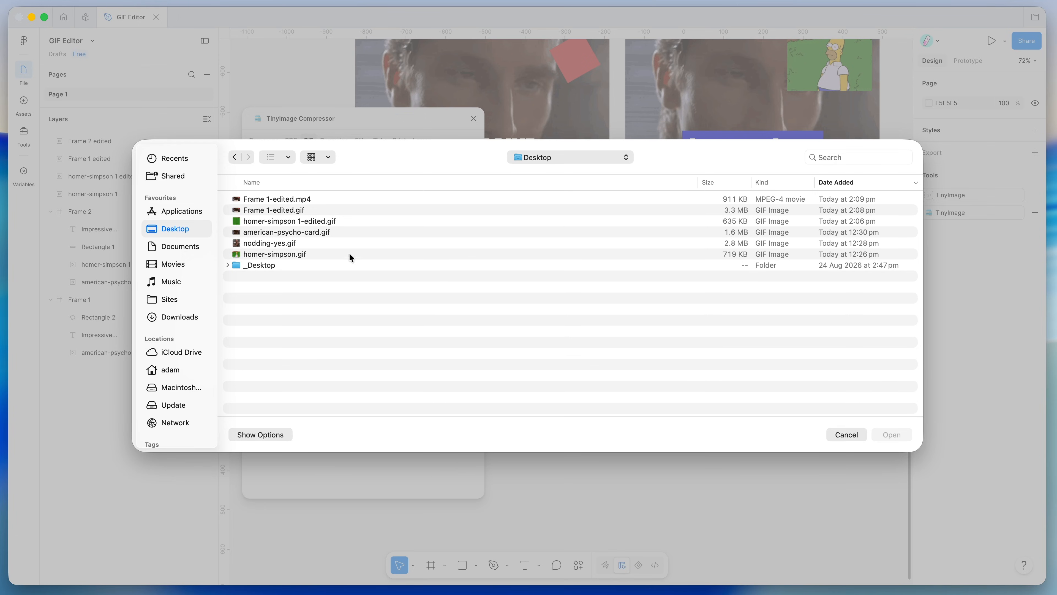
{"action": "left_click", "coordinate": [268, 243]}
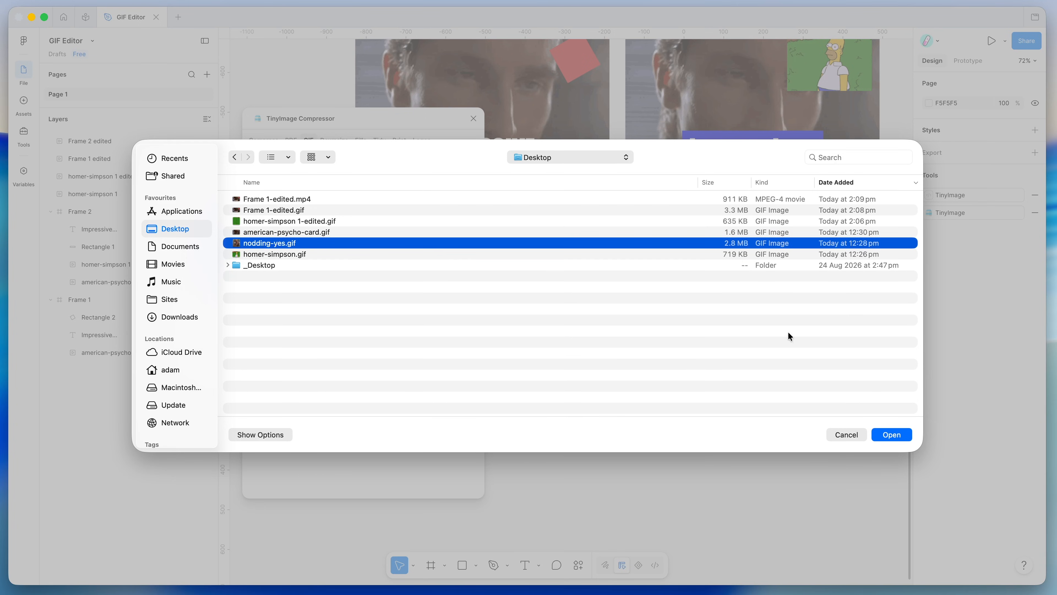
{"action": "left_click", "coordinate": [891, 434]}
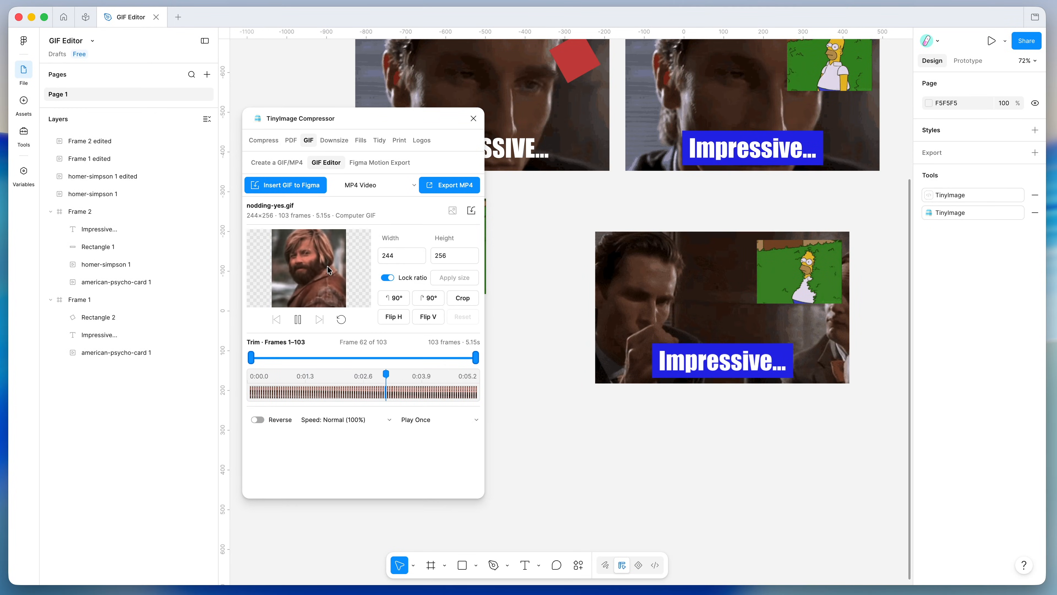
{"action": "scroll", "coordinate": [568, 304], "scroll_direction": "down", "scroll_amount": 5}
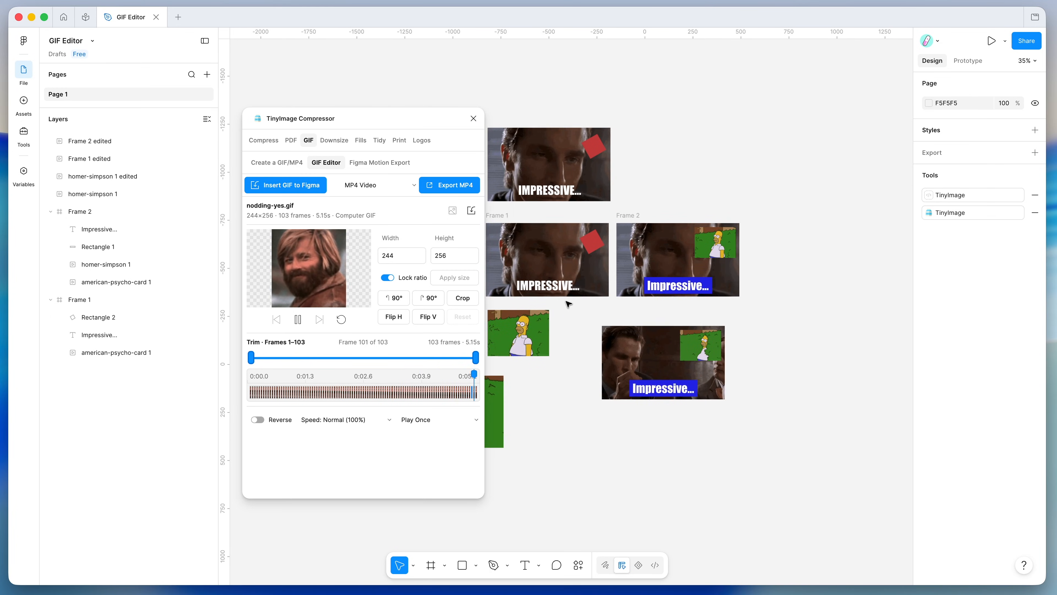
{"action": "scroll", "coordinate": [568, 303], "scroll_direction": "left", "scroll_amount": 3}
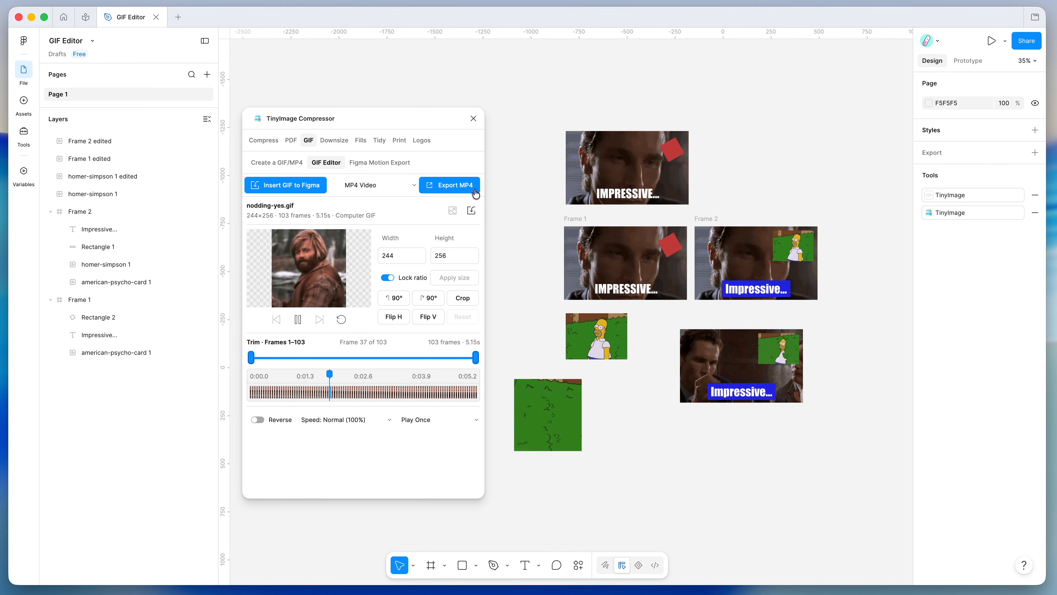
{"action": "scroll", "coordinate": [557, 246], "scroll_direction": "up", "scroll_amount": 5}
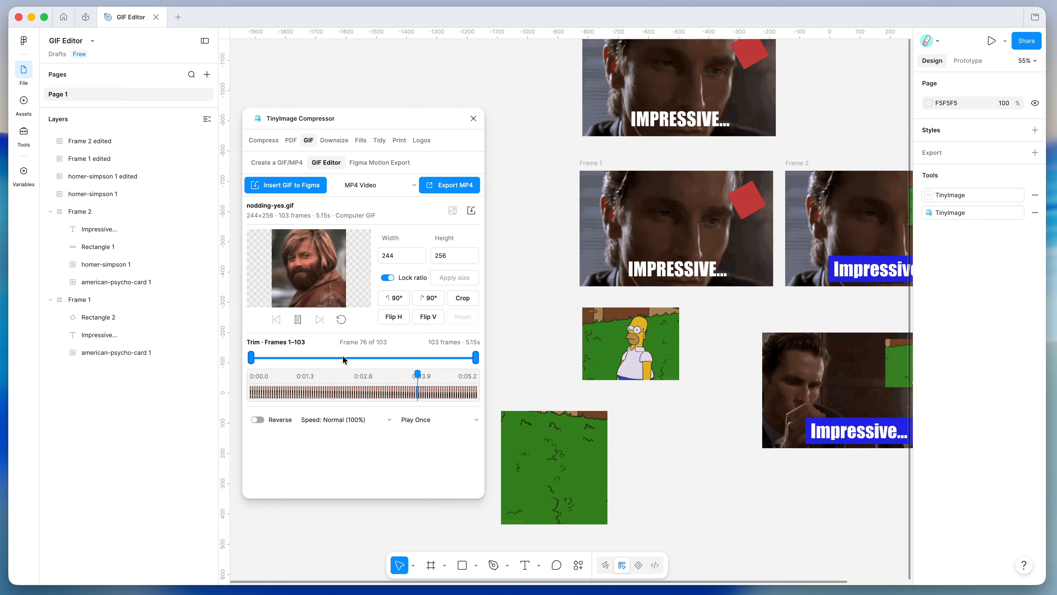
- Trim nodding-yes.gif to frames 65–96
{"action": "left_click_drag", "start_coordinate": [251, 357], "coordinate": [337, 357]}
{"action": "left_click_drag", "start_coordinate": [476, 360], "coordinate": [461, 358]}
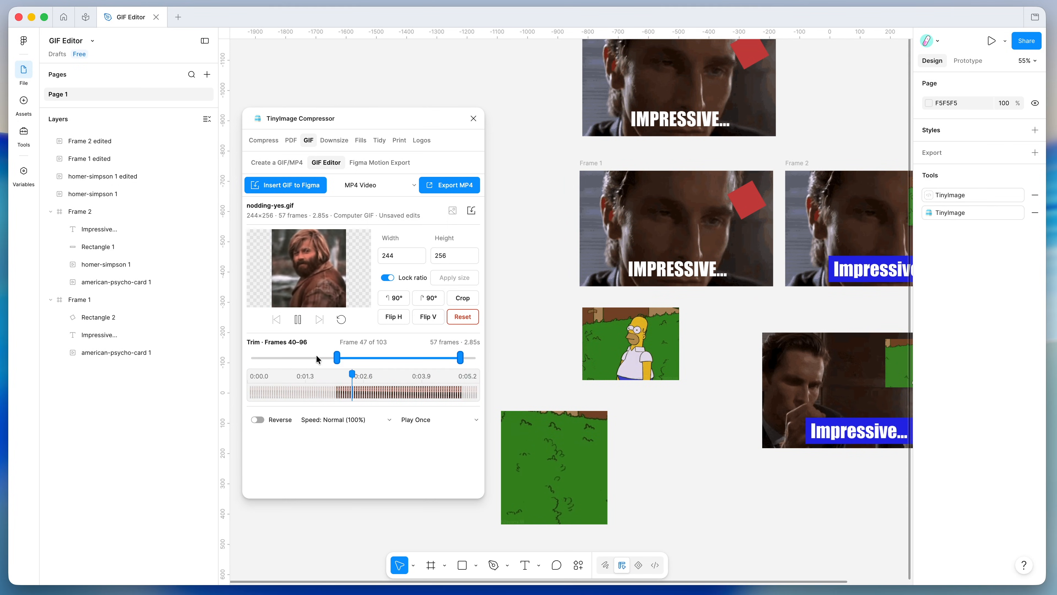
{"action": "left_click_drag", "start_coordinate": [338, 358], "coordinate": [392, 357]}
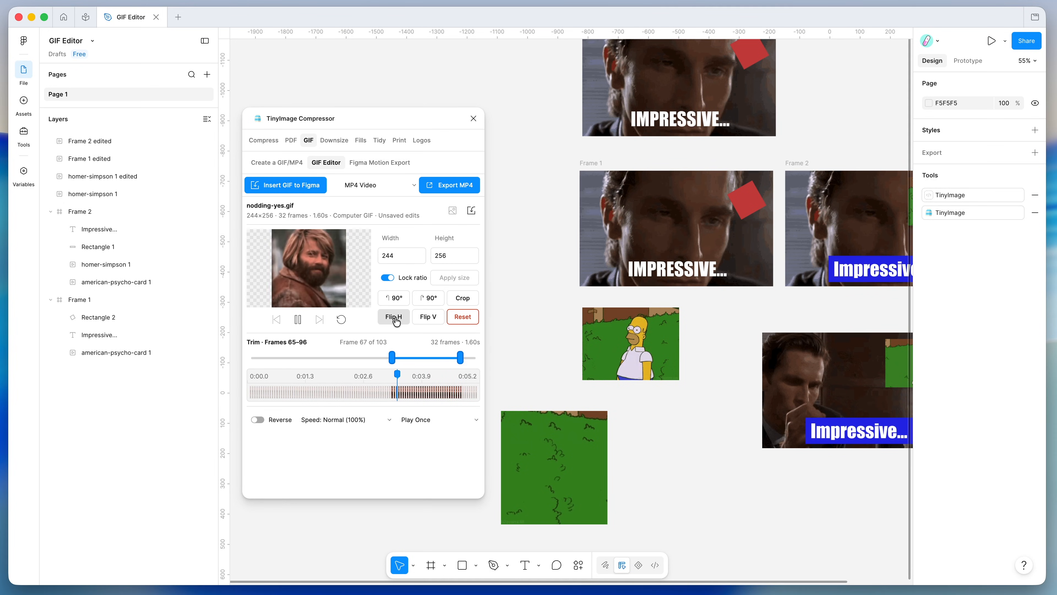
- Resize the GIF to 1000 px wide (1000×1049), then reset it to the original 244×256
{"action": "left_click_drag", "start_coordinate": [400, 255], "coordinate": [379, 255]}
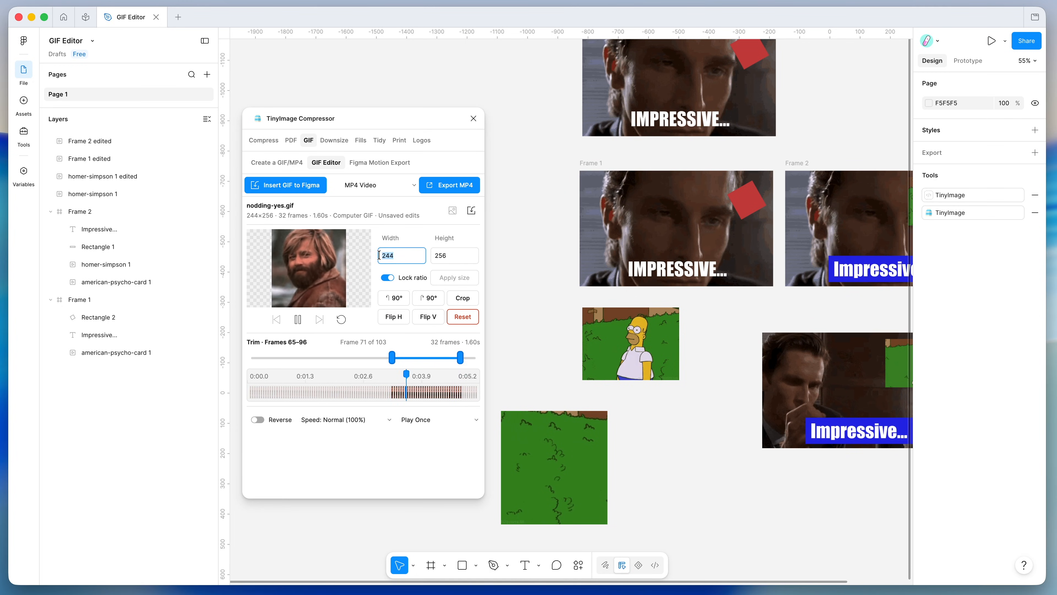
{"action": "type", "text": "10"}
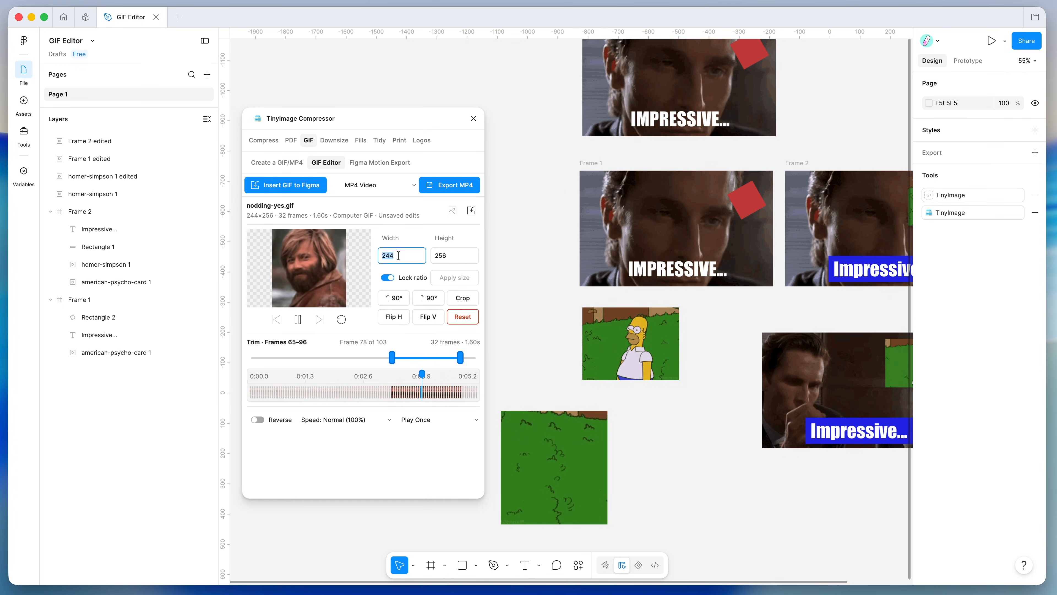
{"action": "type", "text": "00"}
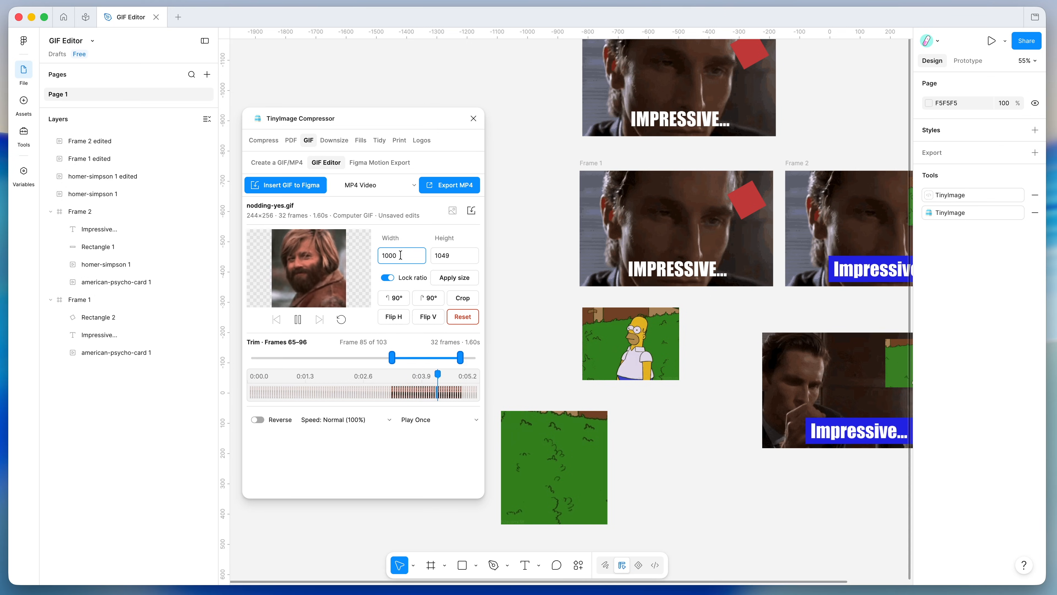
{"action": "left_click", "coordinate": [452, 280]}
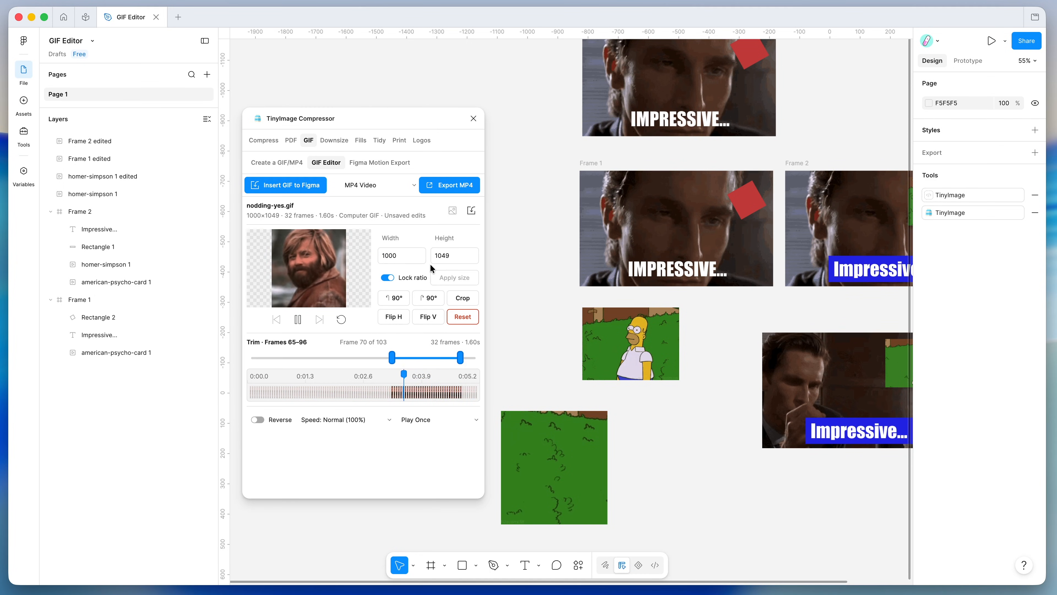
{"action": "scroll", "coordinate": [550, 203], "scroll_direction": "left", "scroll_amount": 2}
{"action": "scroll", "coordinate": [550, 203], "scroll_direction": "down", "scroll_amount": 5}
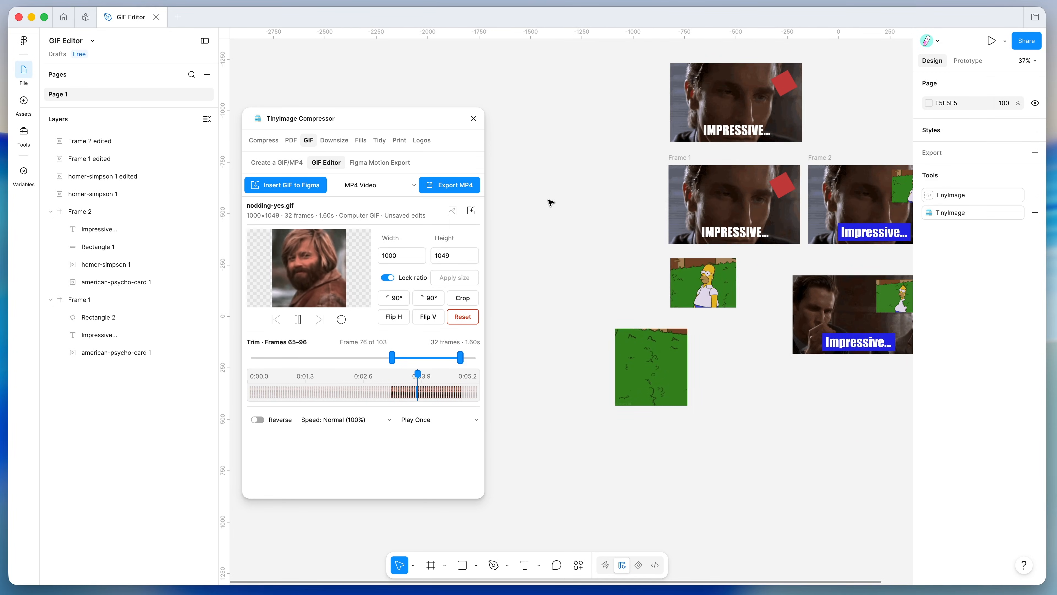
{"action": "left_click", "coordinate": [462, 317]}
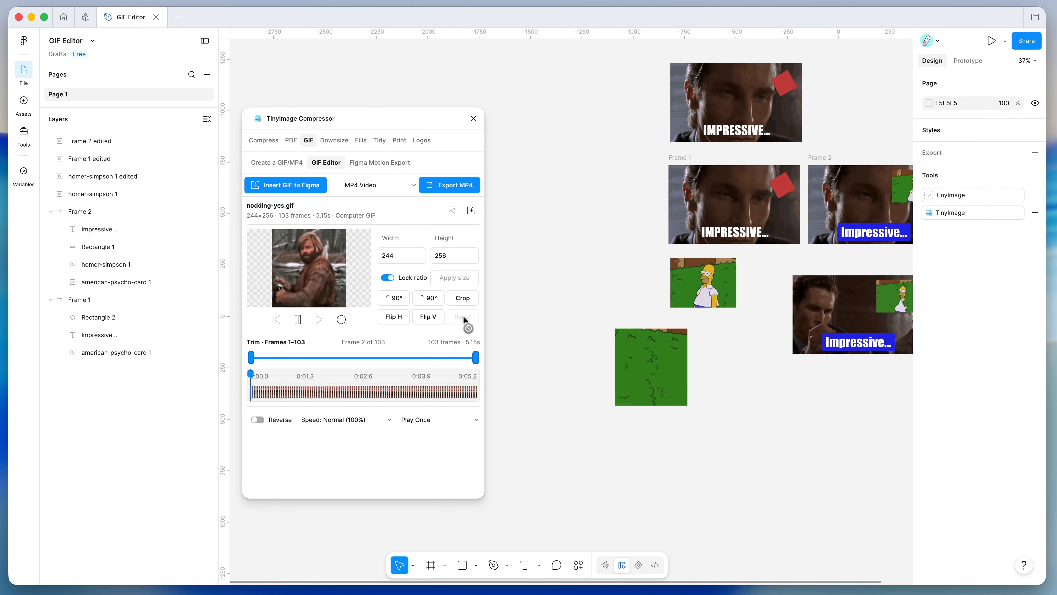
- Trim nodding-yes.gif to frames 63–94 (1.60s) and enter a width of 600
{"action": "left_click_drag", "start_coordinate": [251, 357], "coordinate": [397, 357]}
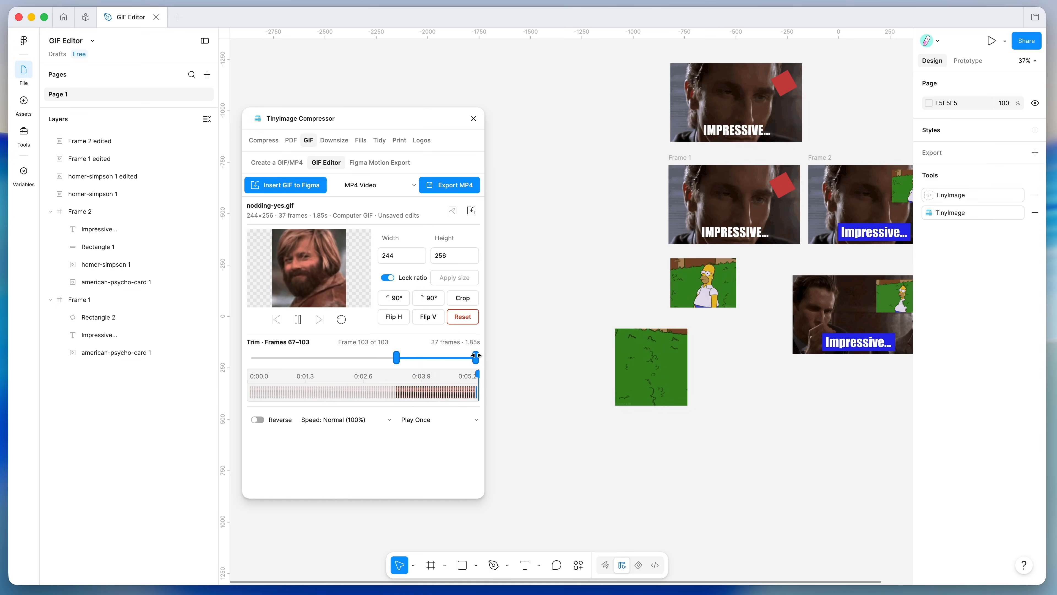
{"action": "left_click_drag", "start_coordinate": [475, 358], "coordinate": [387, 358]}
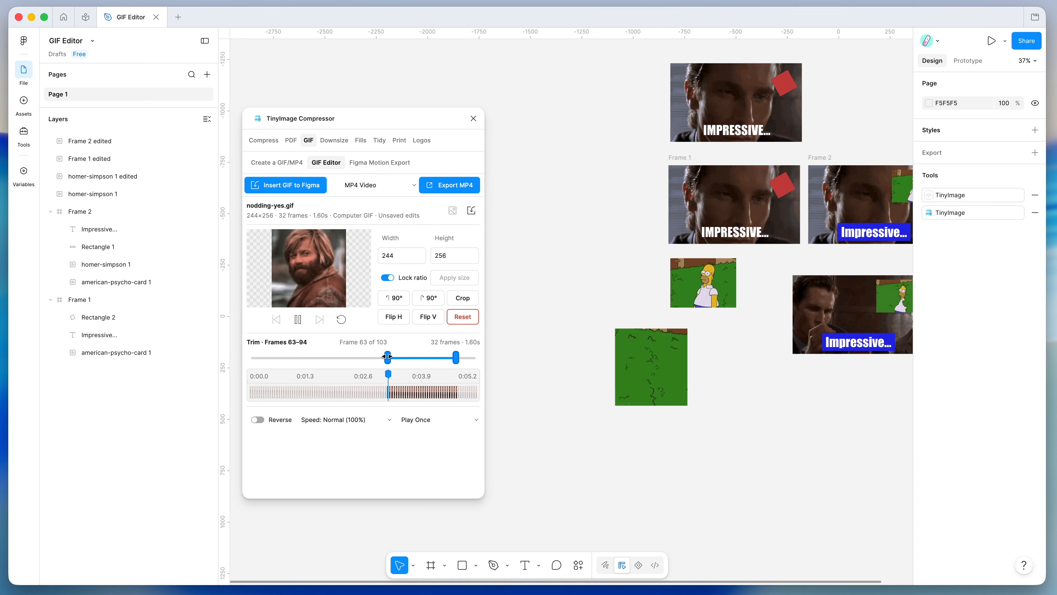
{"action": "left_click_drag", "start_coordinate": [397, 256], "coordinate": [370, 256]}
{"action": "type", "text": "600"}
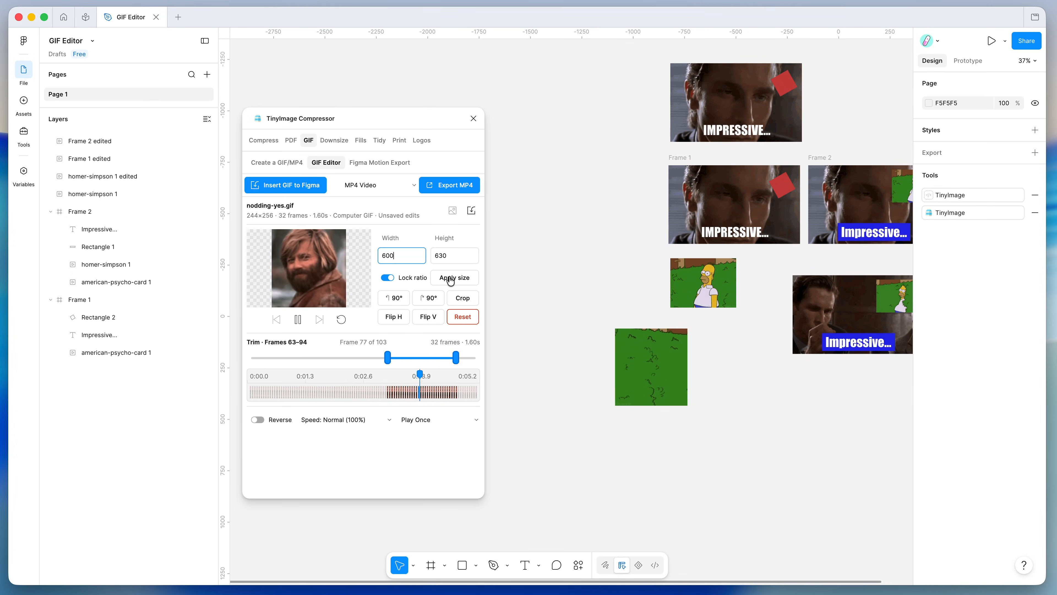
- Unlock the aspect ratio and resize the GIF to 600×630
{"action": "left_click", "coordinate": [388, 278]}
{"action": "left_click", "coordinate": [431, 259]}
{"action": "type", "text": "600"}
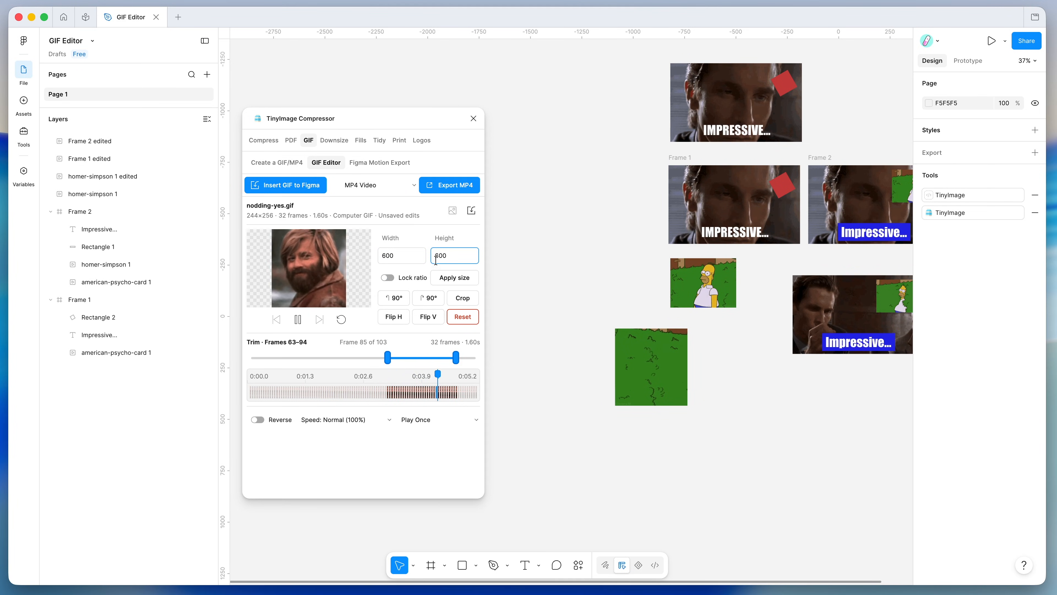
{"action": "left_click", "coordinate": [443, 284]}
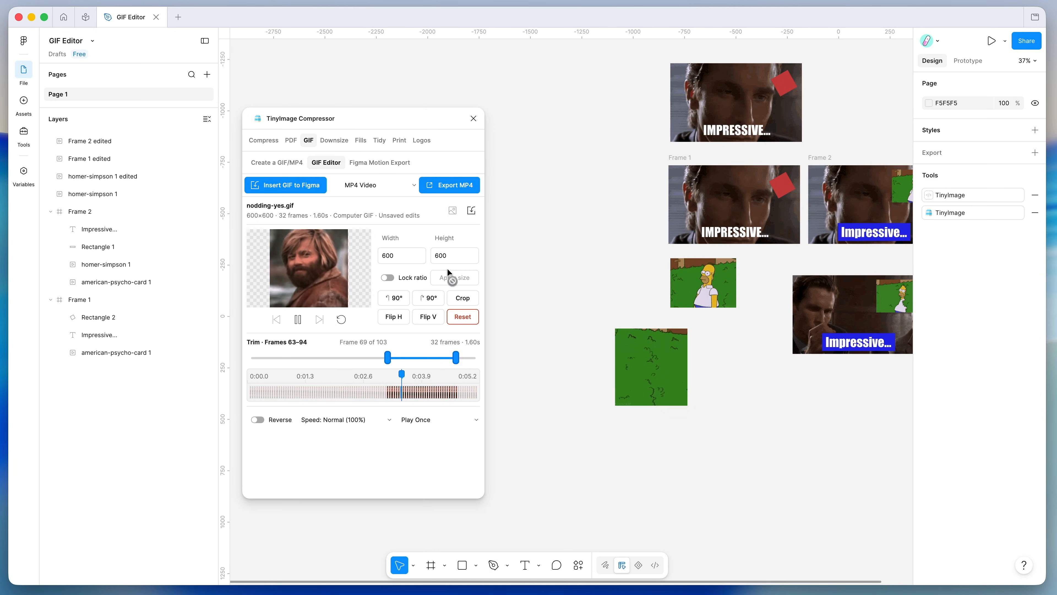
{"action": "left_click_drag", "start_coordinate": [448, 255], "coordinate": [427, 236]}
{"action": "type", "text": "630"}
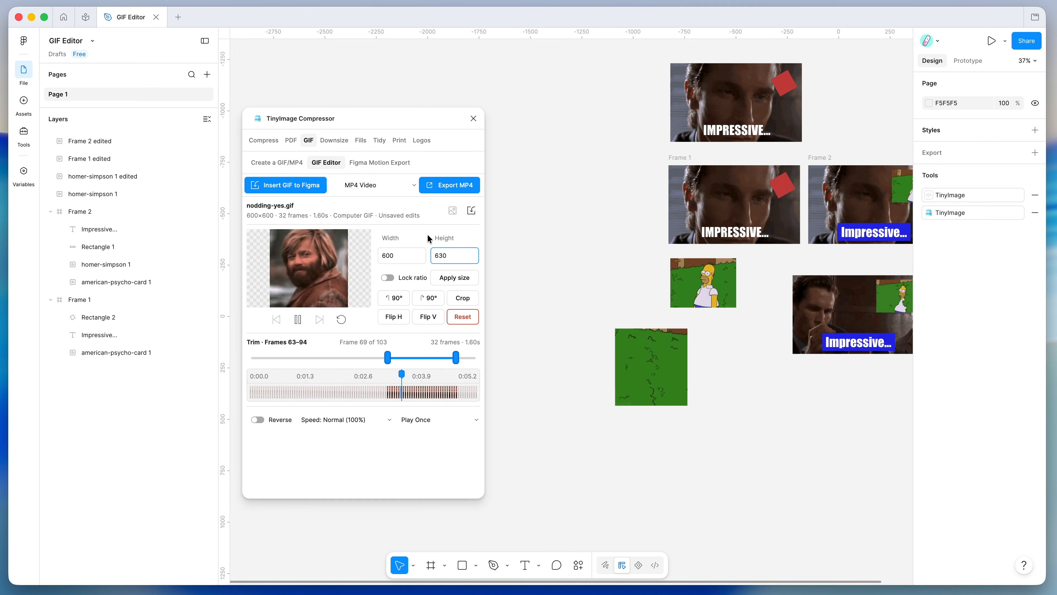
{"action": "left_click", "coordinate": [446, 279]}
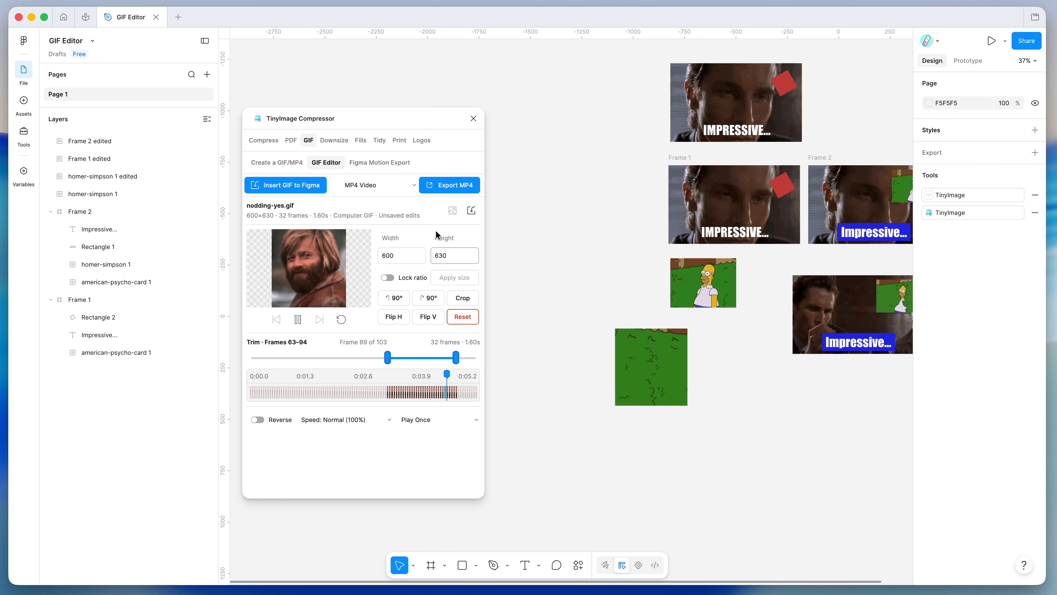
- Insert the edited GIF onto the canvas and move it up beside Frame 1
{"action": "left_click", "coordinate": [293, 186]}
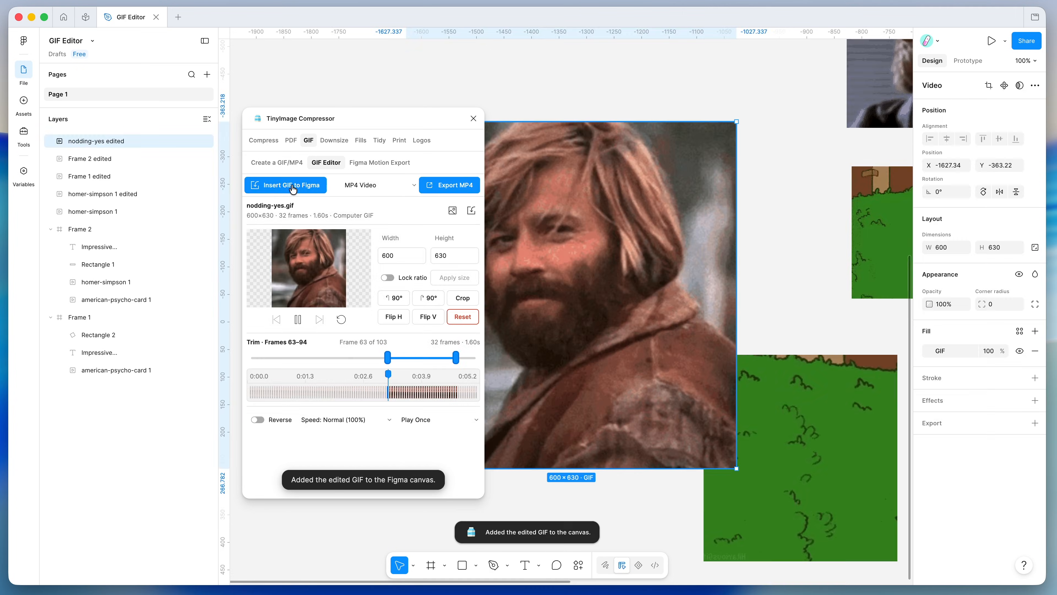
{"action": "left_click_drag", "start_coordinate": [576, 254], "coordinate": [587, 160]}
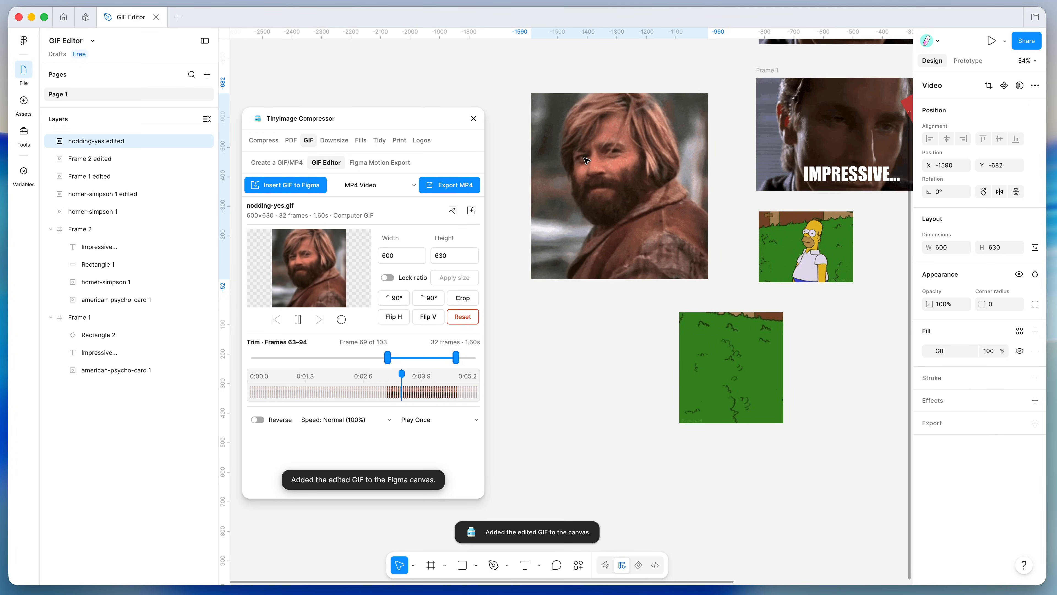
{"action": "scroll", "coordinate": [656, 206], "scroll_direction": "up", "scroll_amount": 2}
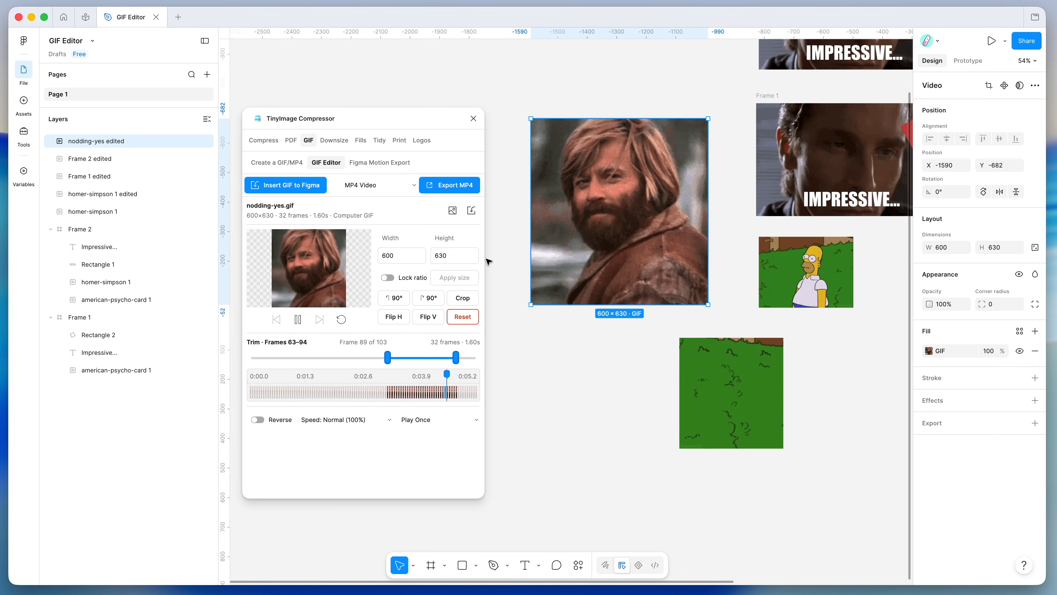
- Preview the GIF in its fill settings and keep Play Once as its loop setting
{"action": "left_click", "coordinate": [929, 351]}
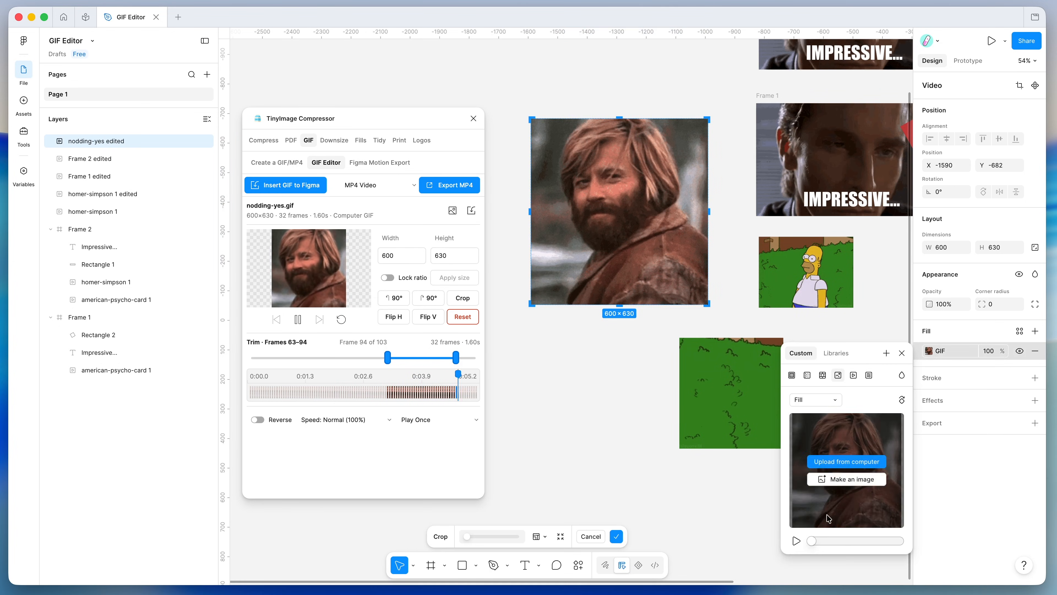
{"action": "left_click", "coordinate": [796, 540]}
{"action": "mouse_move", "coordinate": [849, 466]}
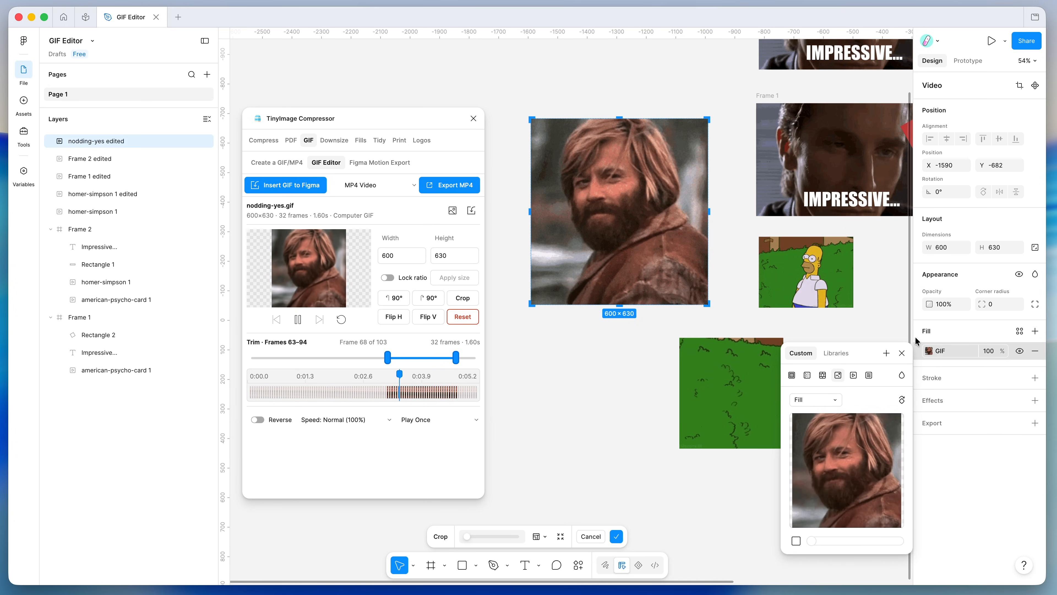
{"action": "left_click", "coordinate": [902, 354]}
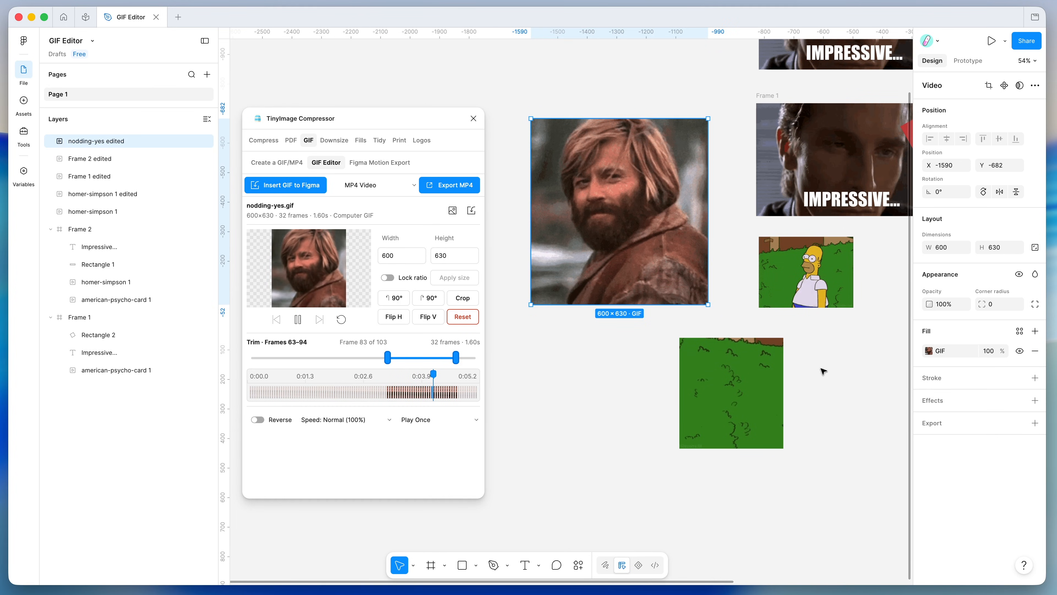
{"action": "left_click", "coordinate": [429, 420]}
{"action": "left_click", "coordinate": [429, 441]}
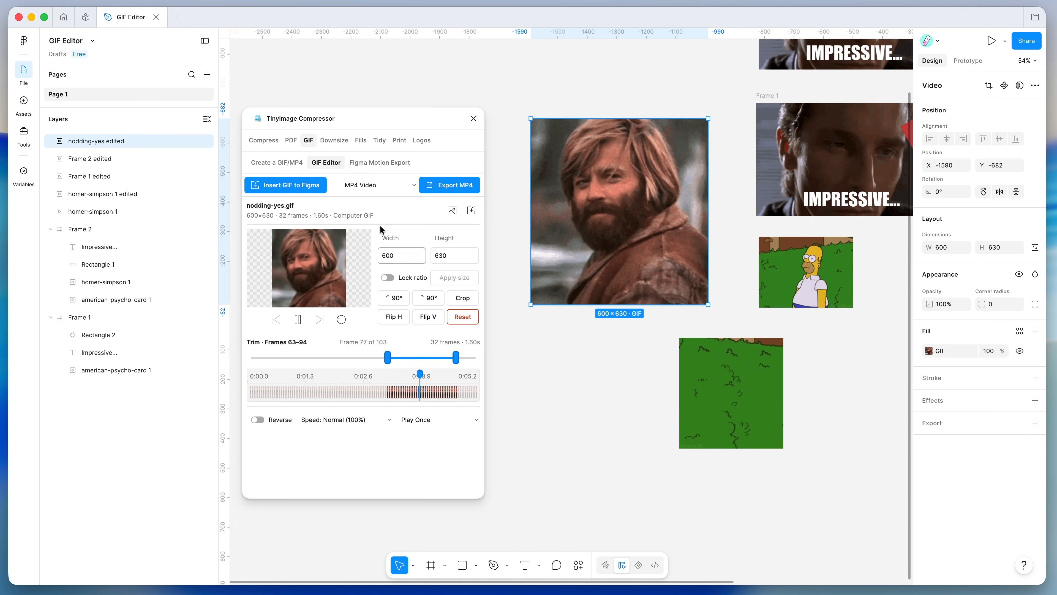
- Select the homer-simpson 1 GIF and change the export format from MP4 Video to Animated GIF
{"action": "scroll", "coordinate": [789, 318], "scroll_direction": "up", "scroll_amount": 2}
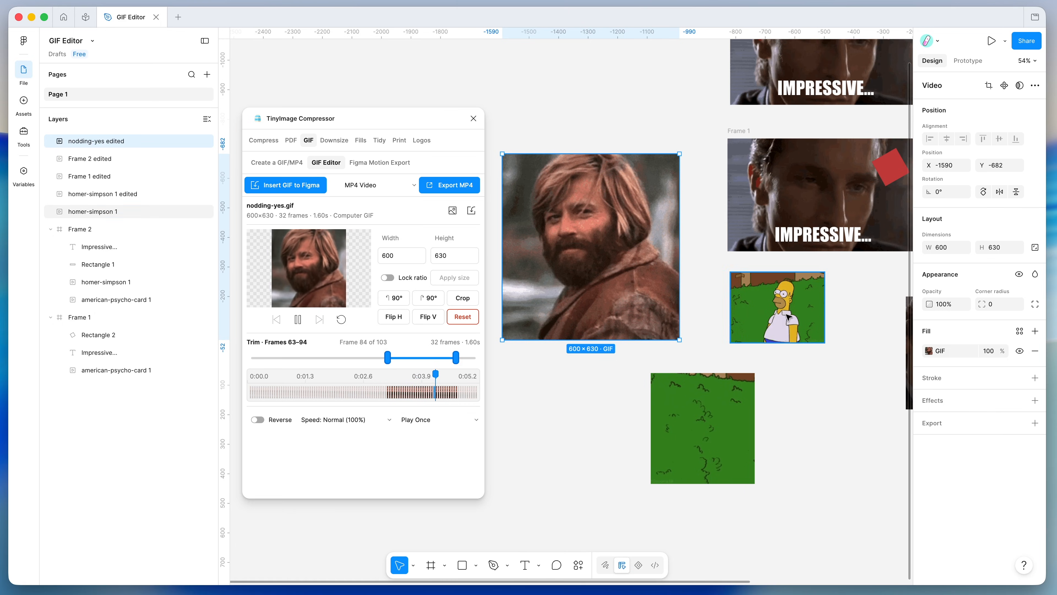
{"action": "left_click", "coordinate": [789, 317]}
{"action": "scroll", "coordinate": [789, 318], "scroll_direction": "right", "scroll_amount": 2}
{"action": "scroll", "coordinate": [789, 317], "scroll_direction": "up", "scroll_amount": 3}
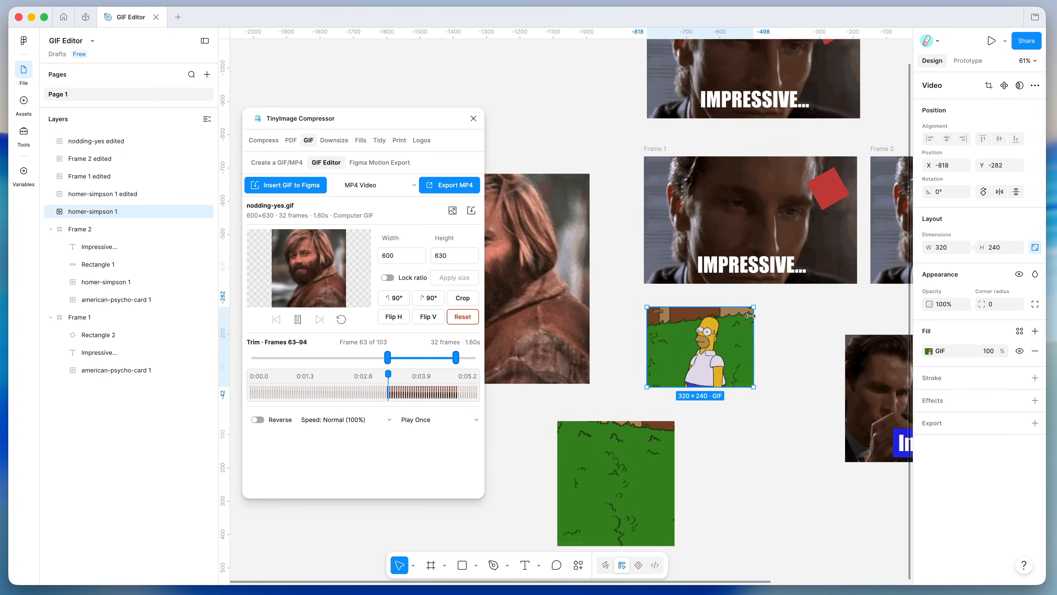
{"action": "scroll", "coordinate": [789, 318], "scroll_direction": "up", "scroll_amount": 2}
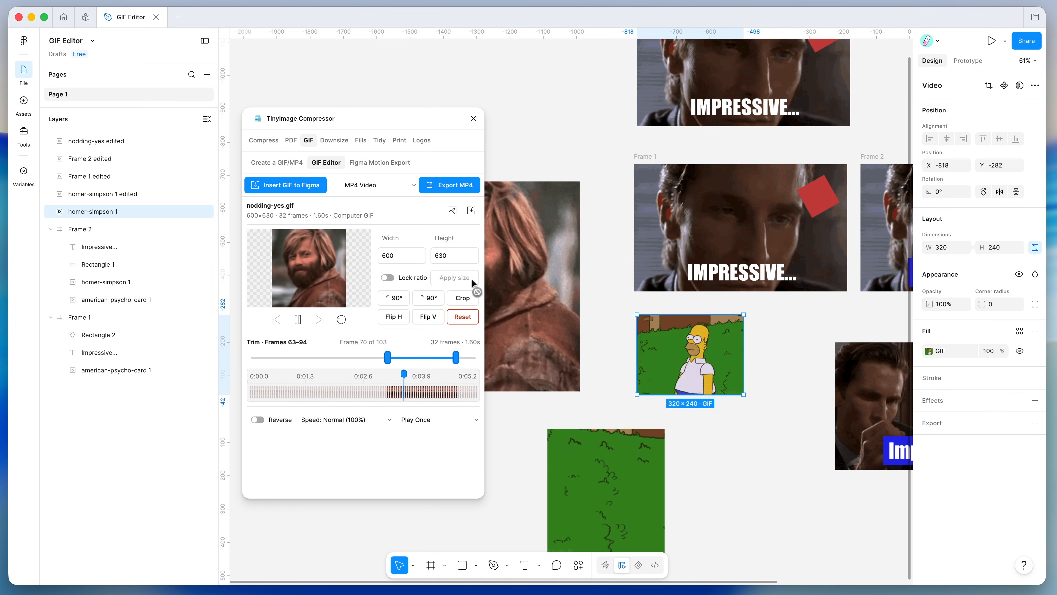
{"action": "left_click", "coordinate": [374, 187]}
{"action": "left_click", "coordinate": [376, 220]}
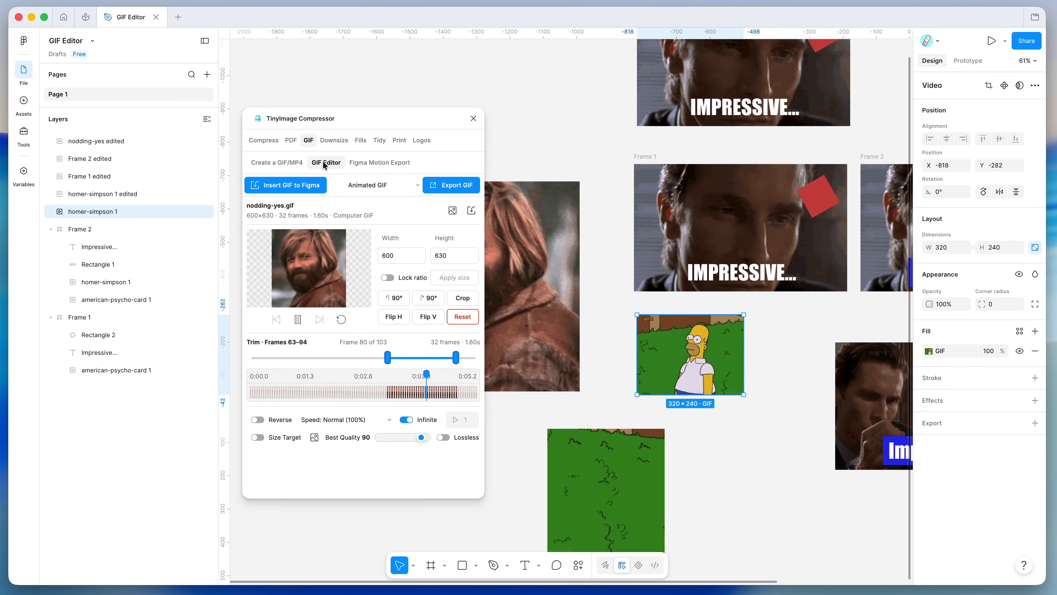
- Look at Create a GIF/MP4, then return to the GIF Editor holding nodding-yes.gif
{"action": "left_click", "coordinate": [277, 163]}
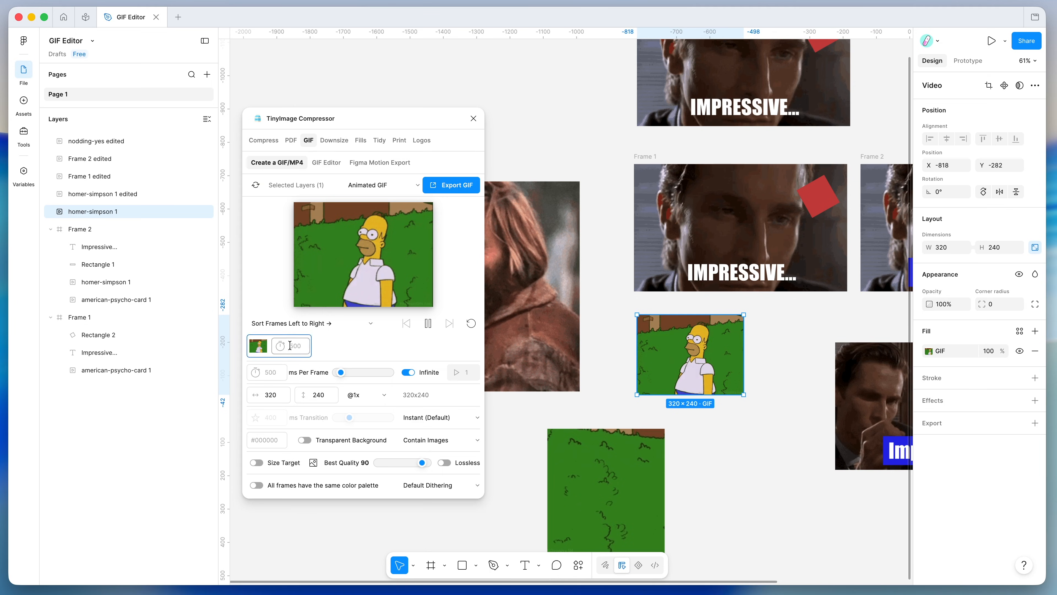
{"action": "left_click", "coordinate": [323, 165]}
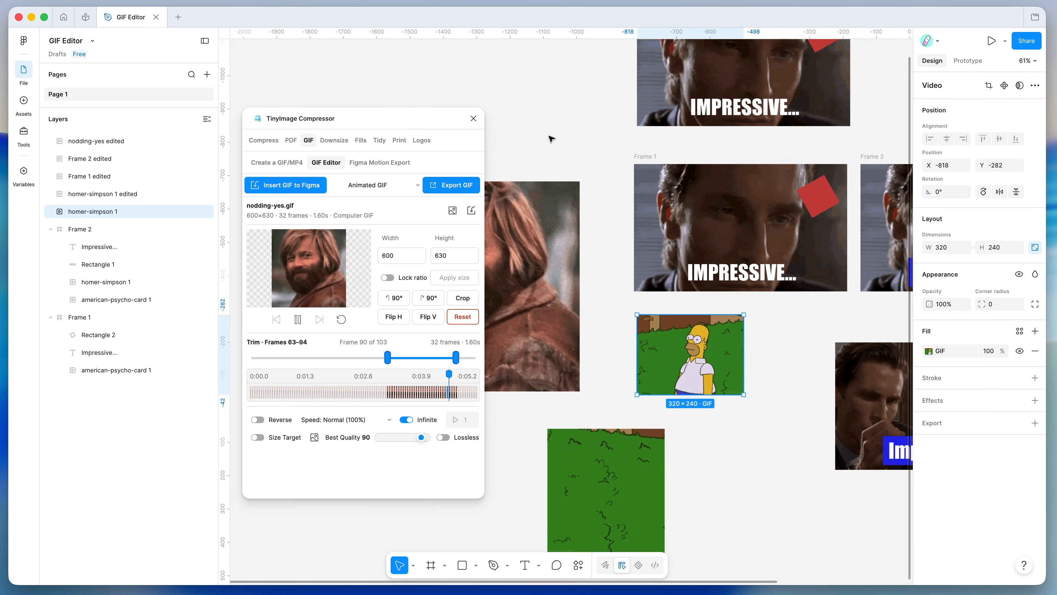
{"action": "scroll", "coordinate": [534, 139], "scroll_direction": "left", "scroll_amount": 4}
{"action": "scroll", "coordinate": [567, 137], "scroll_direction": "down", "scroll_amount": 3}
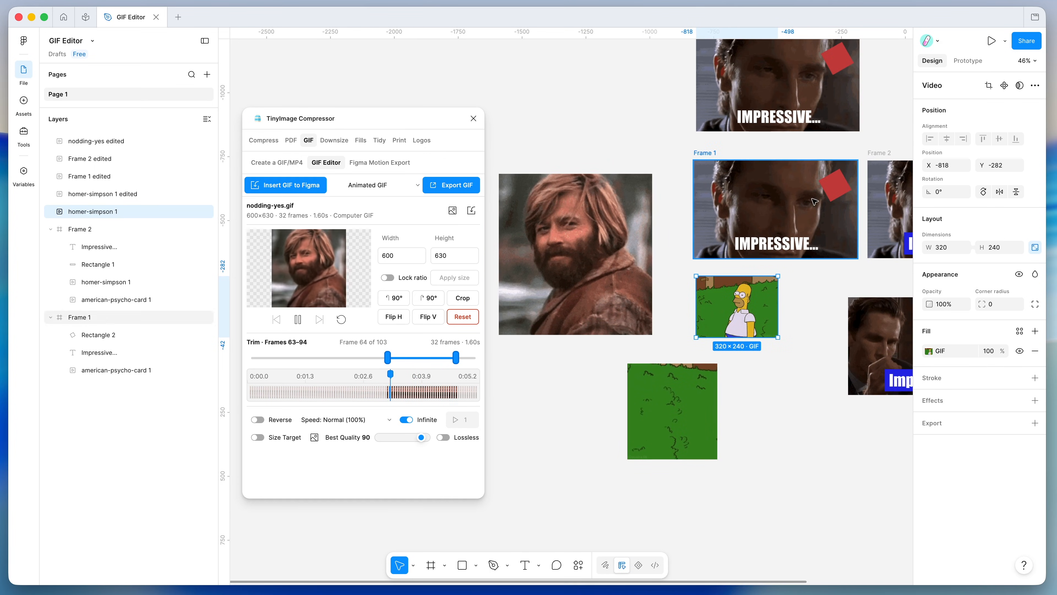
{"action": "scroll", "coordinate": [807, 201], "scroll_direction": "right", "scroll_amount": 3}
{"action": "scroll", "coordinate": [808, 201], "scroll_direction": "up", "scroll_amount": 2}
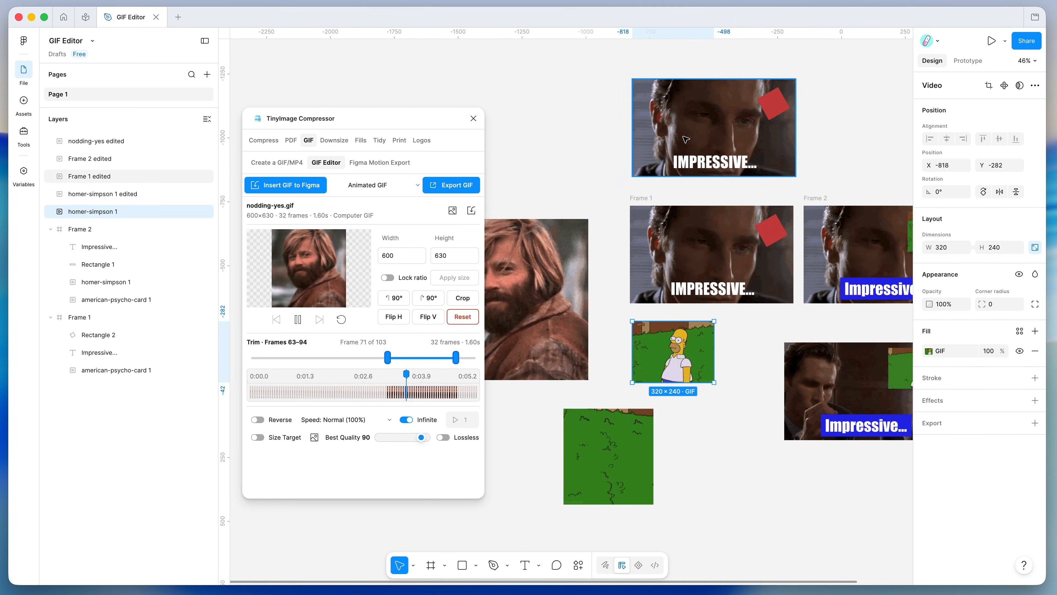
{"action": "scroll", "coordinate": [686, 139], "scroll_direction": "right", "scroll_amount": 1}
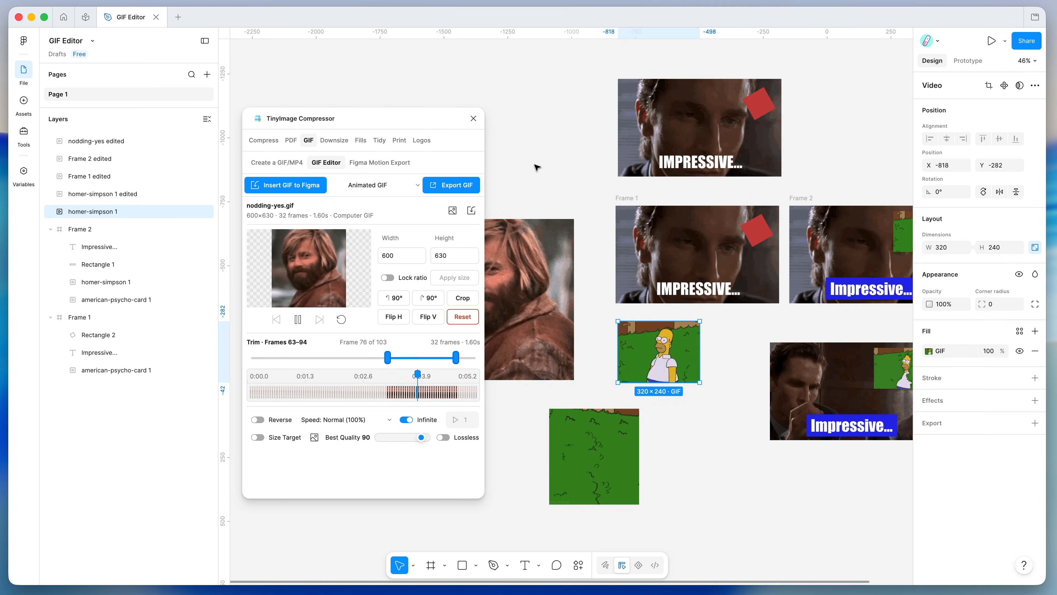